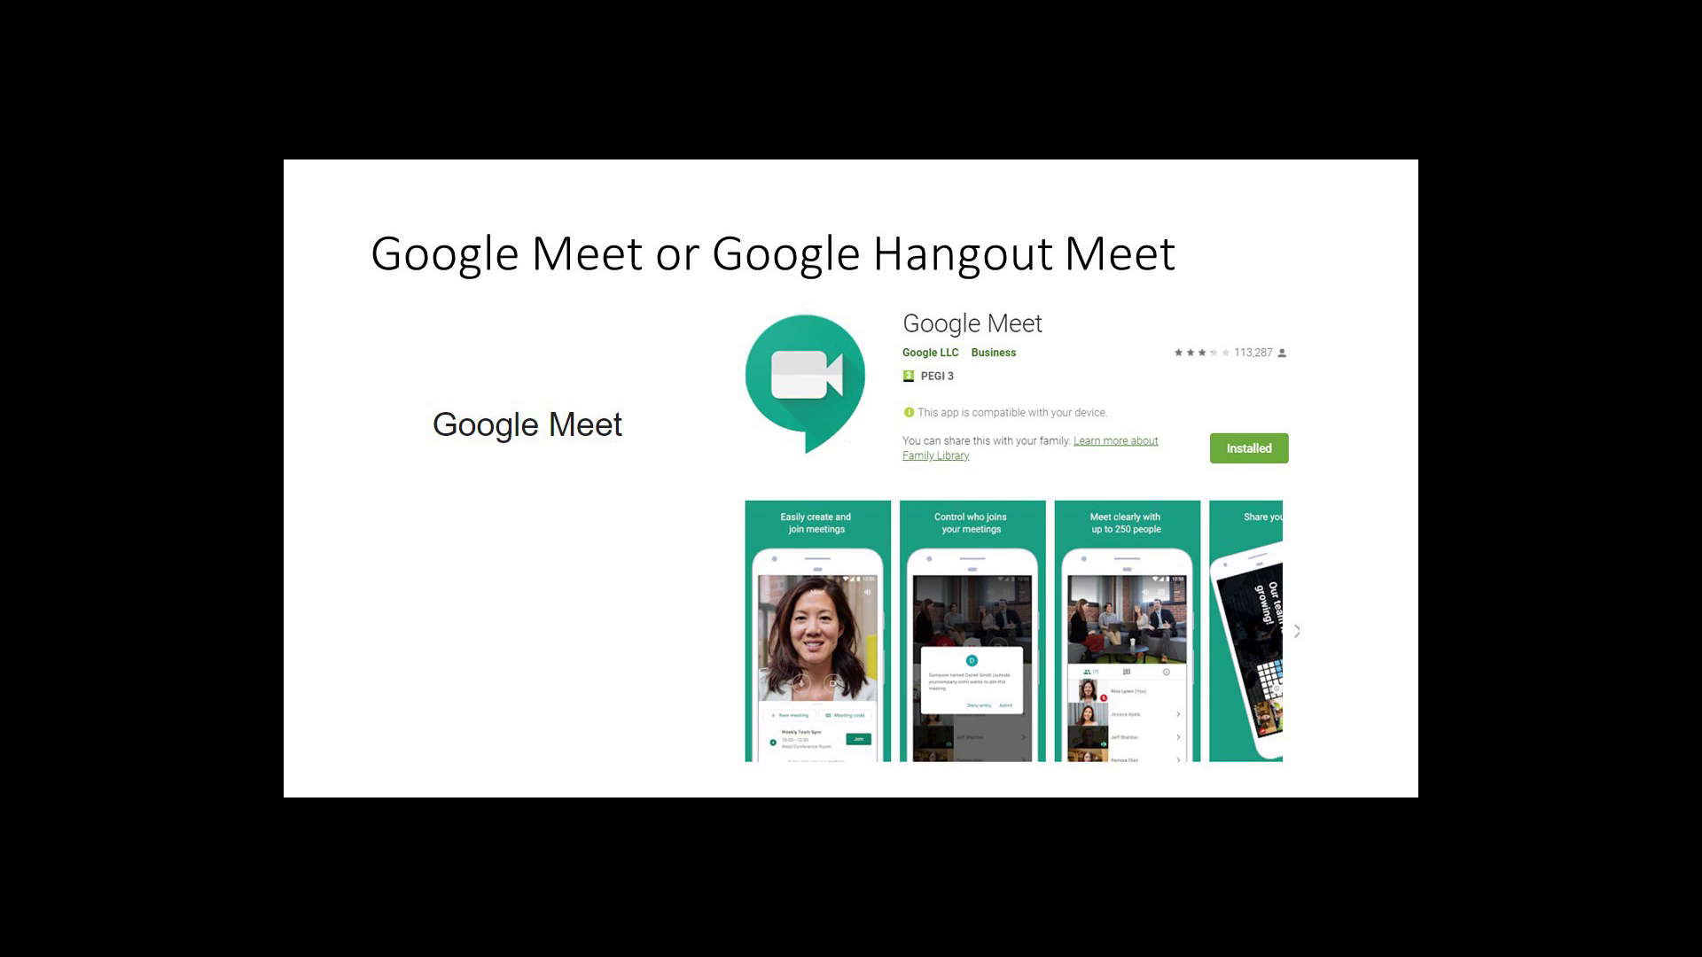
# Step: Advance the slideshow from the Google Meet title slide to the next slide
pyautogui.press('Right')
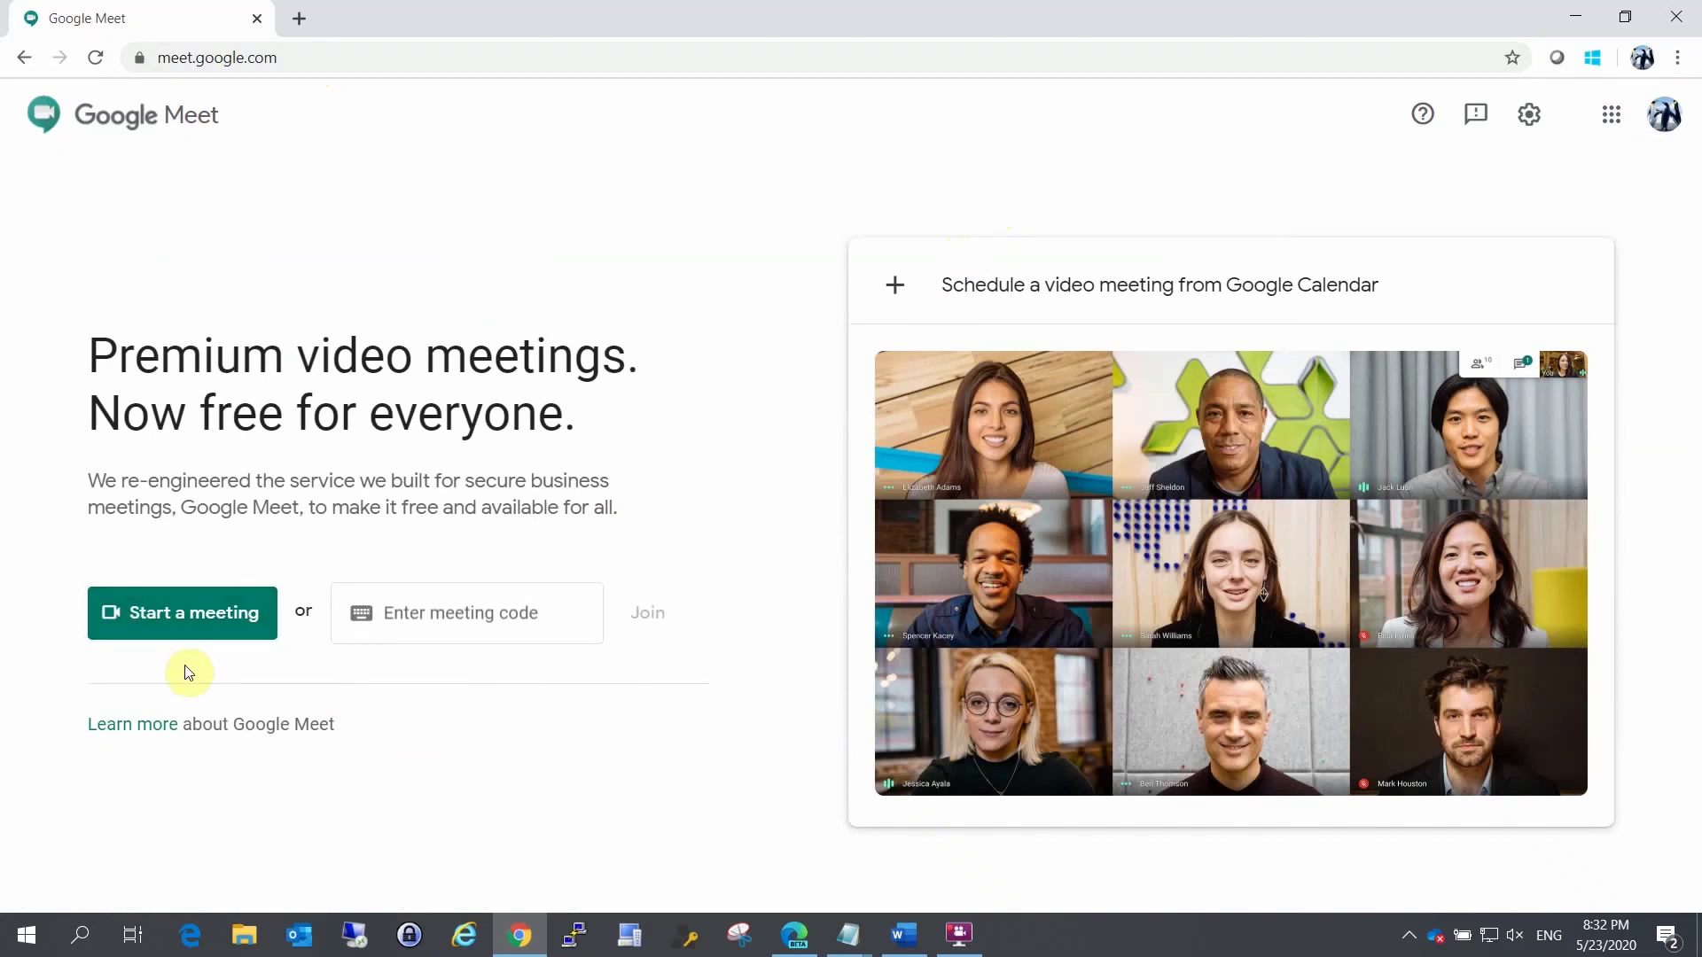
# Step: Preview the Google Meet Demo Event join page, then go back to meet.google.com
pyautogui.click(424, 610)
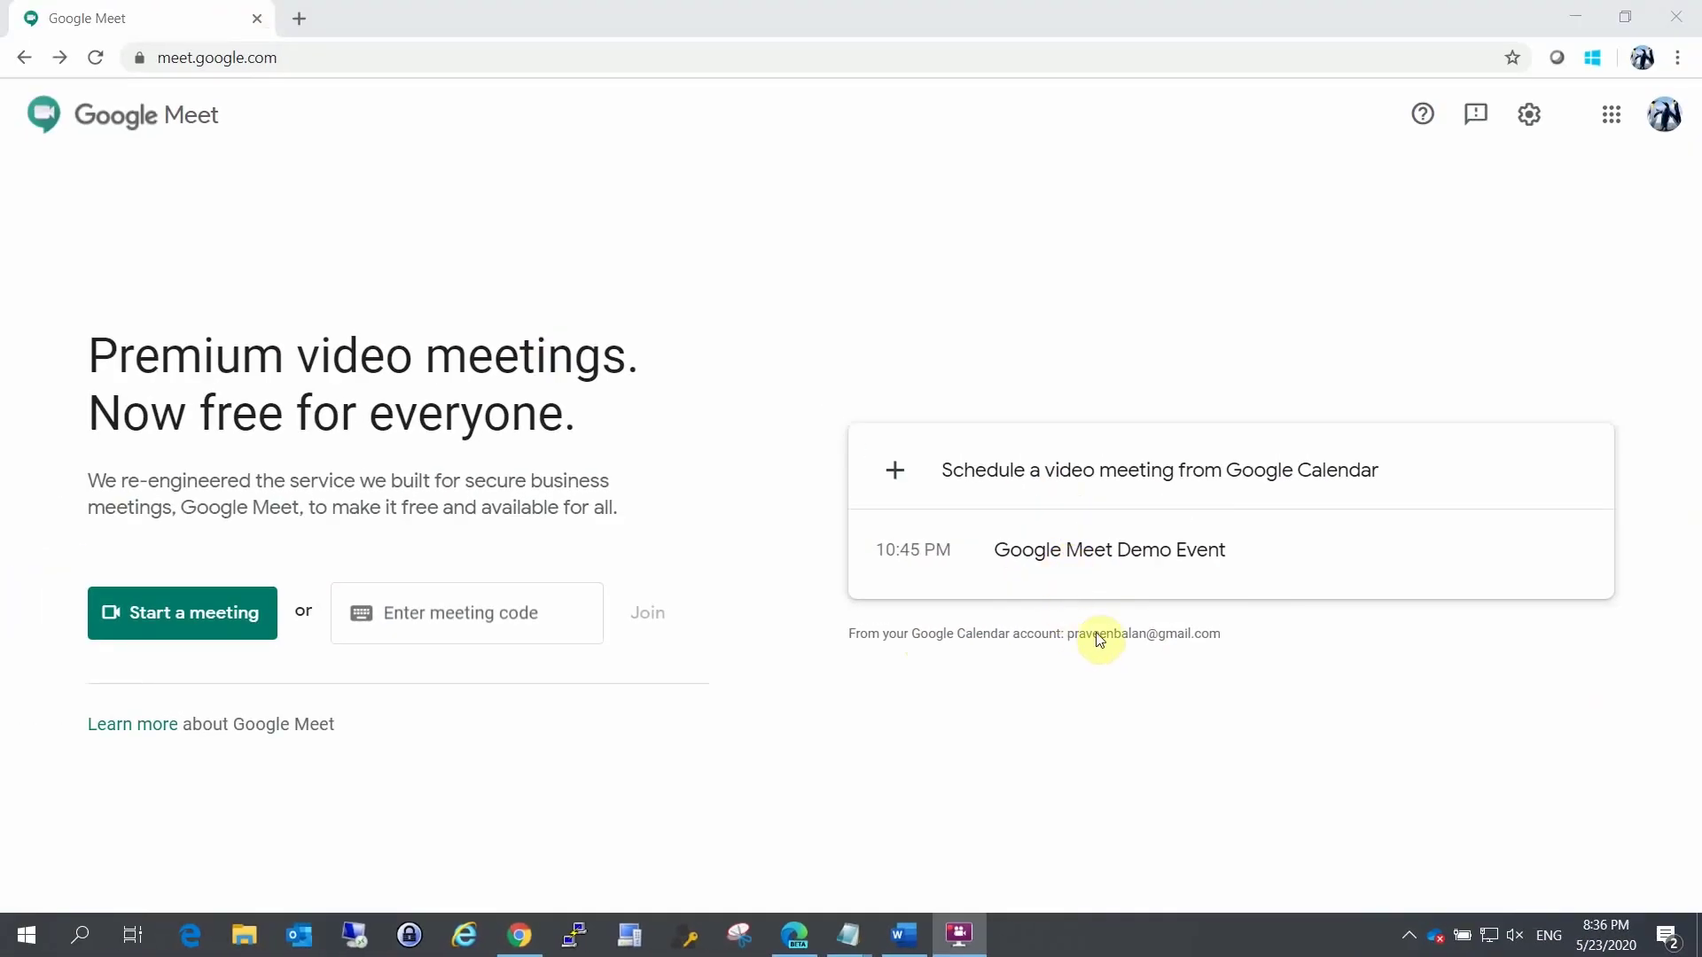
pyautogui.click(1118, 553)
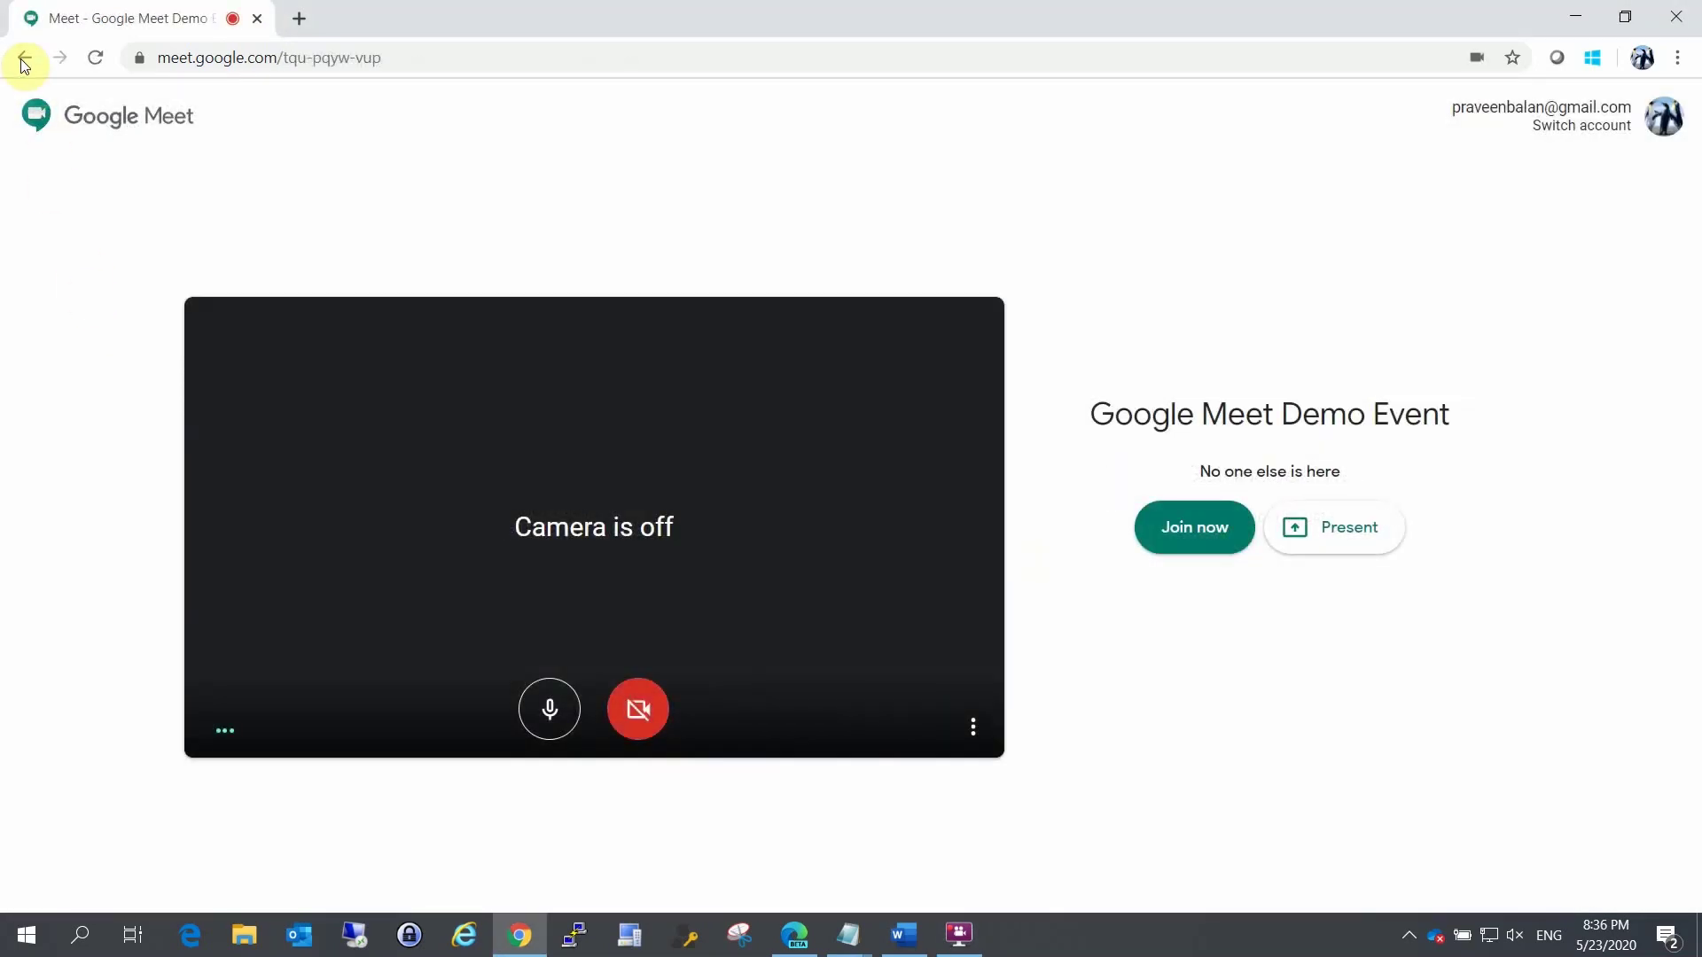
pyautogui.click(24, 63)
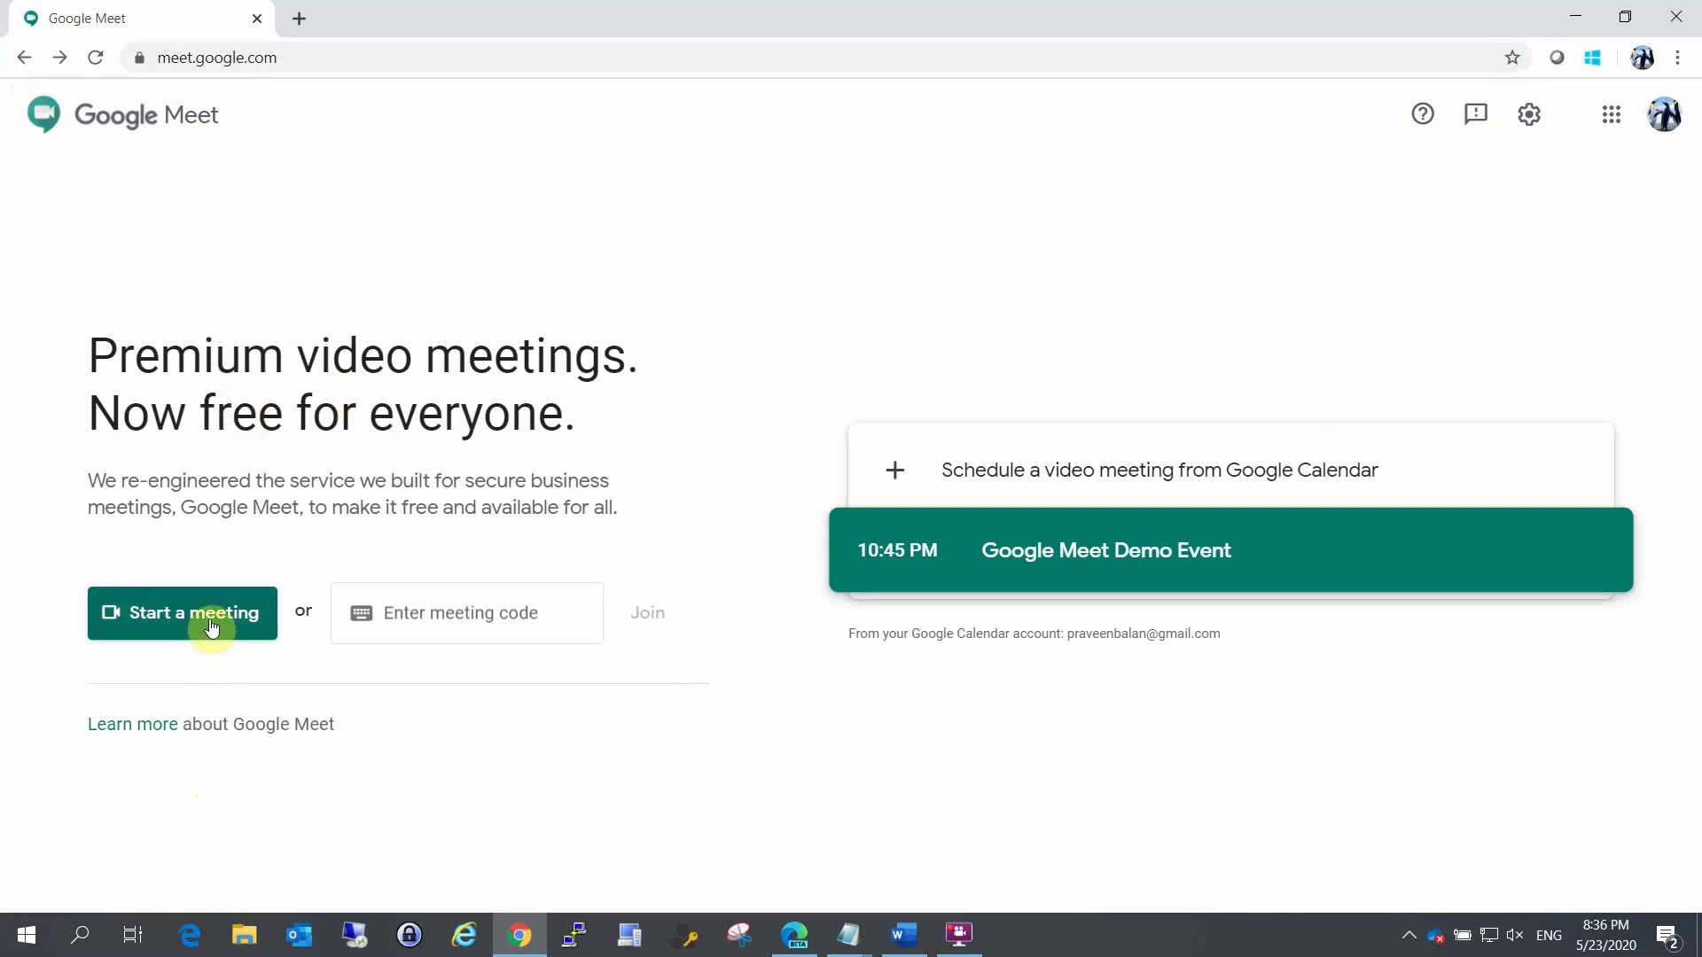
pyautogui.click(250, 614)
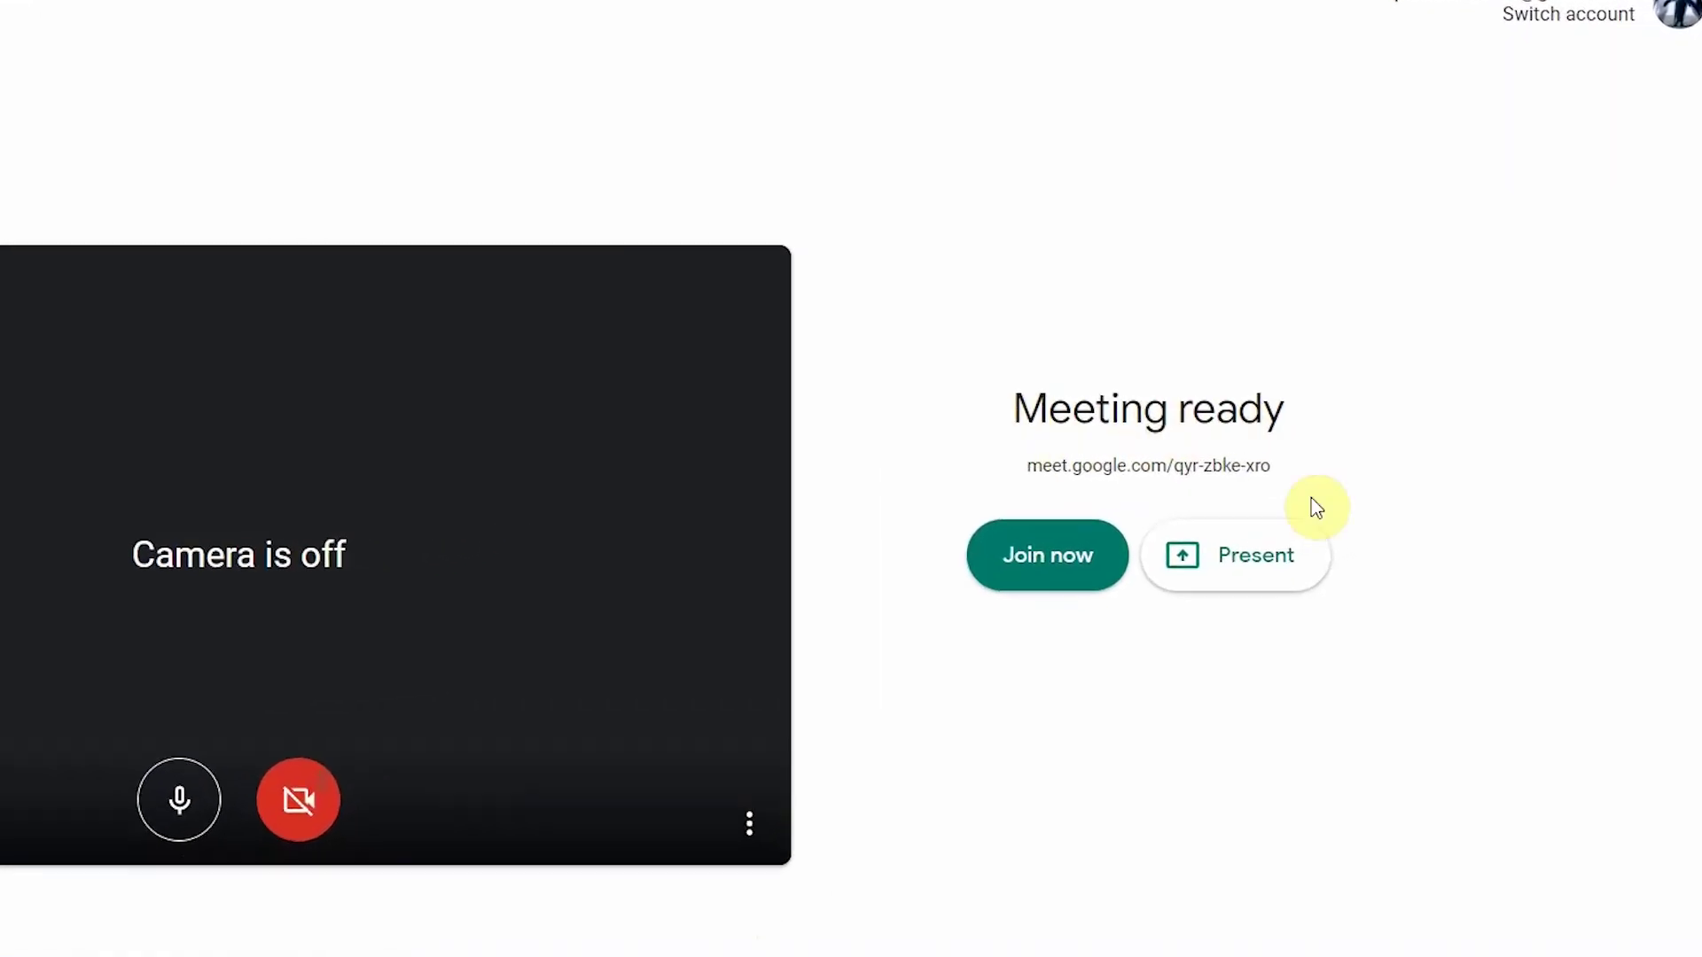
pyautogui.moveTo(1109, 468); pyautogui.dragTo(1223, 470)
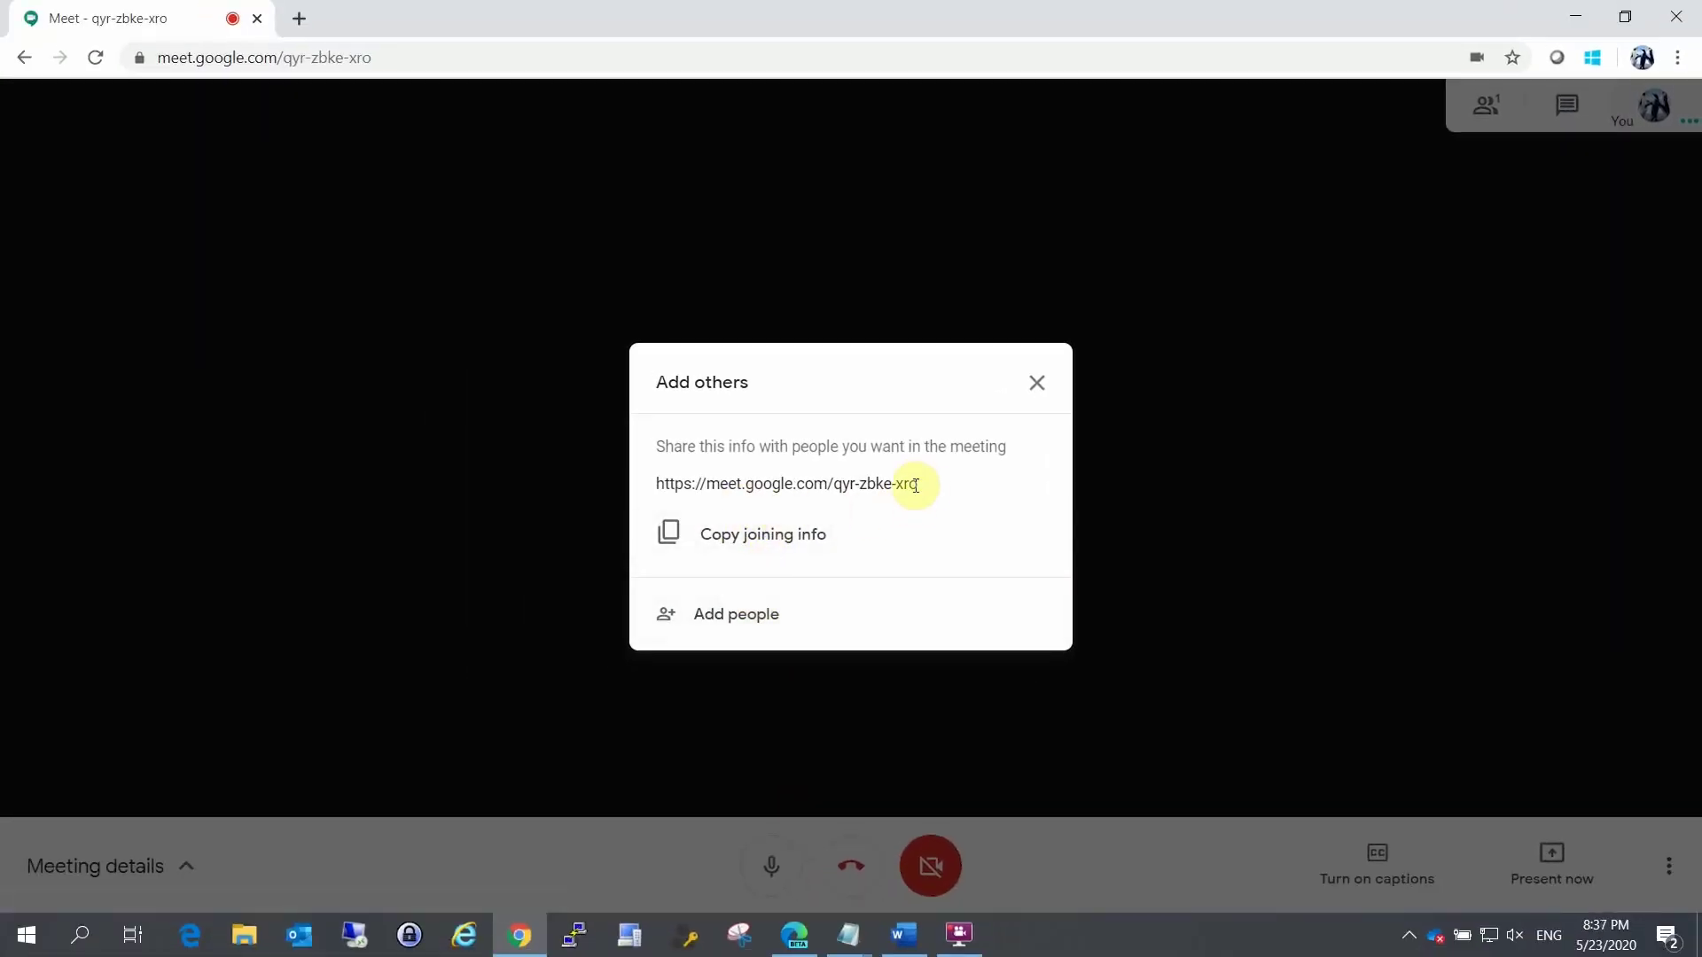
# Step: Copy the meeting's joining info and go to Gmail in a new tab
pyautogui.moveTo(918, 487); pyautogui.dragTo(847, 490)
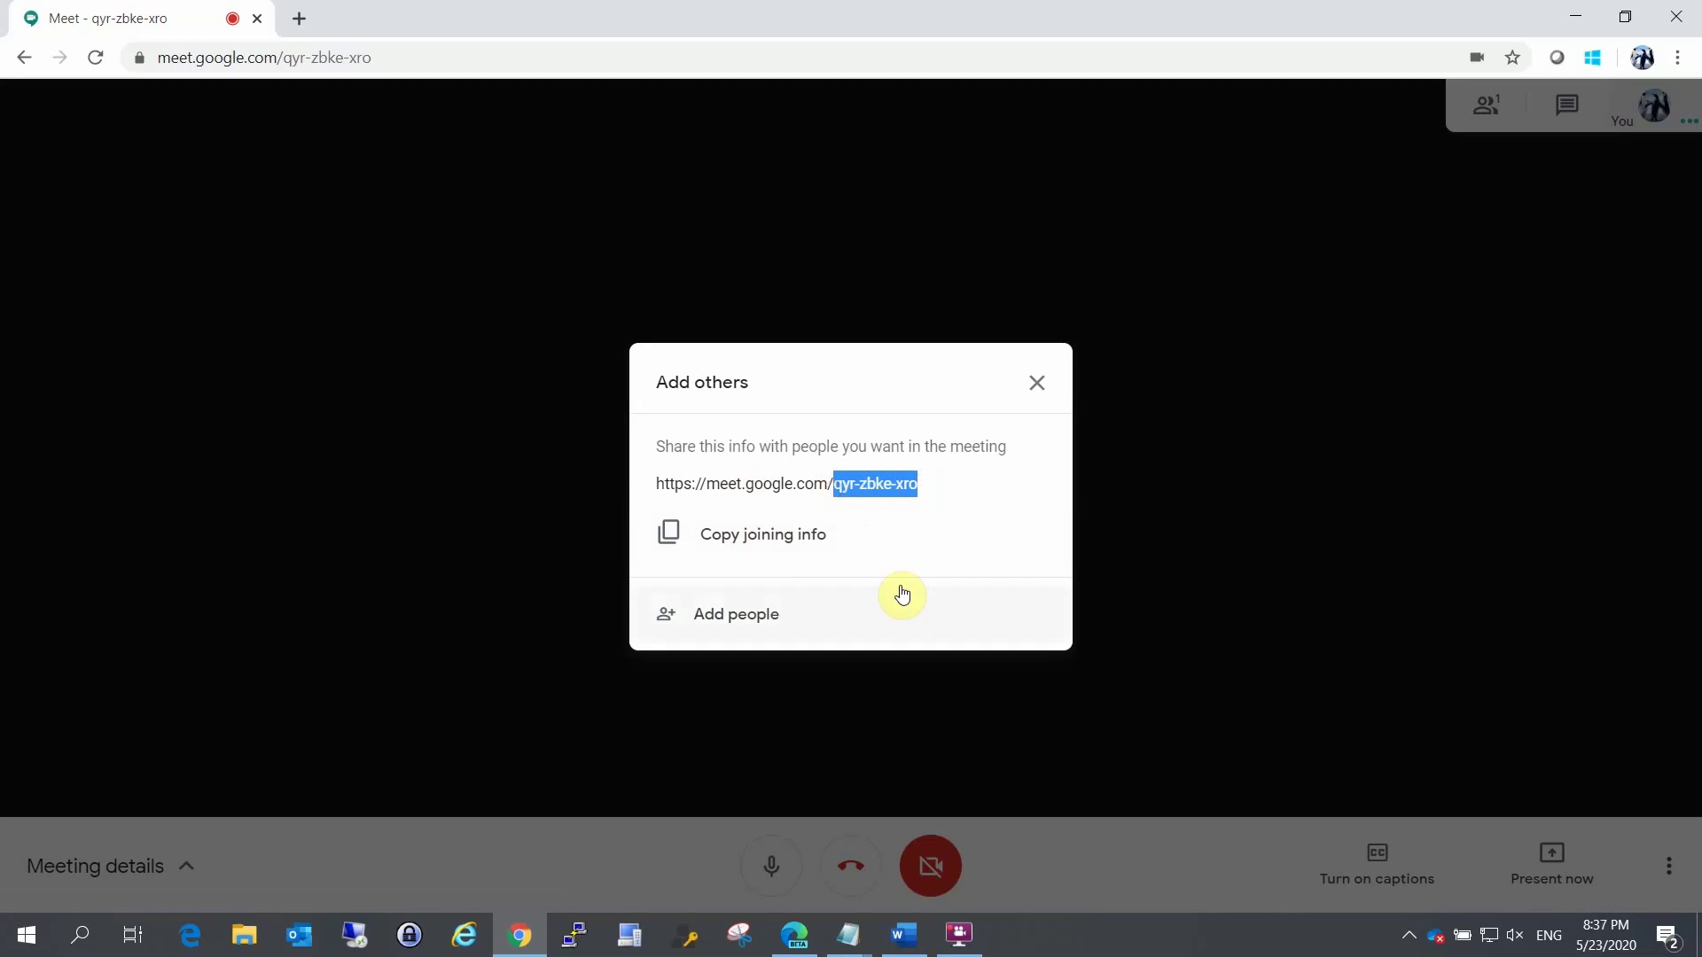
pyautogui.click(802, 539)
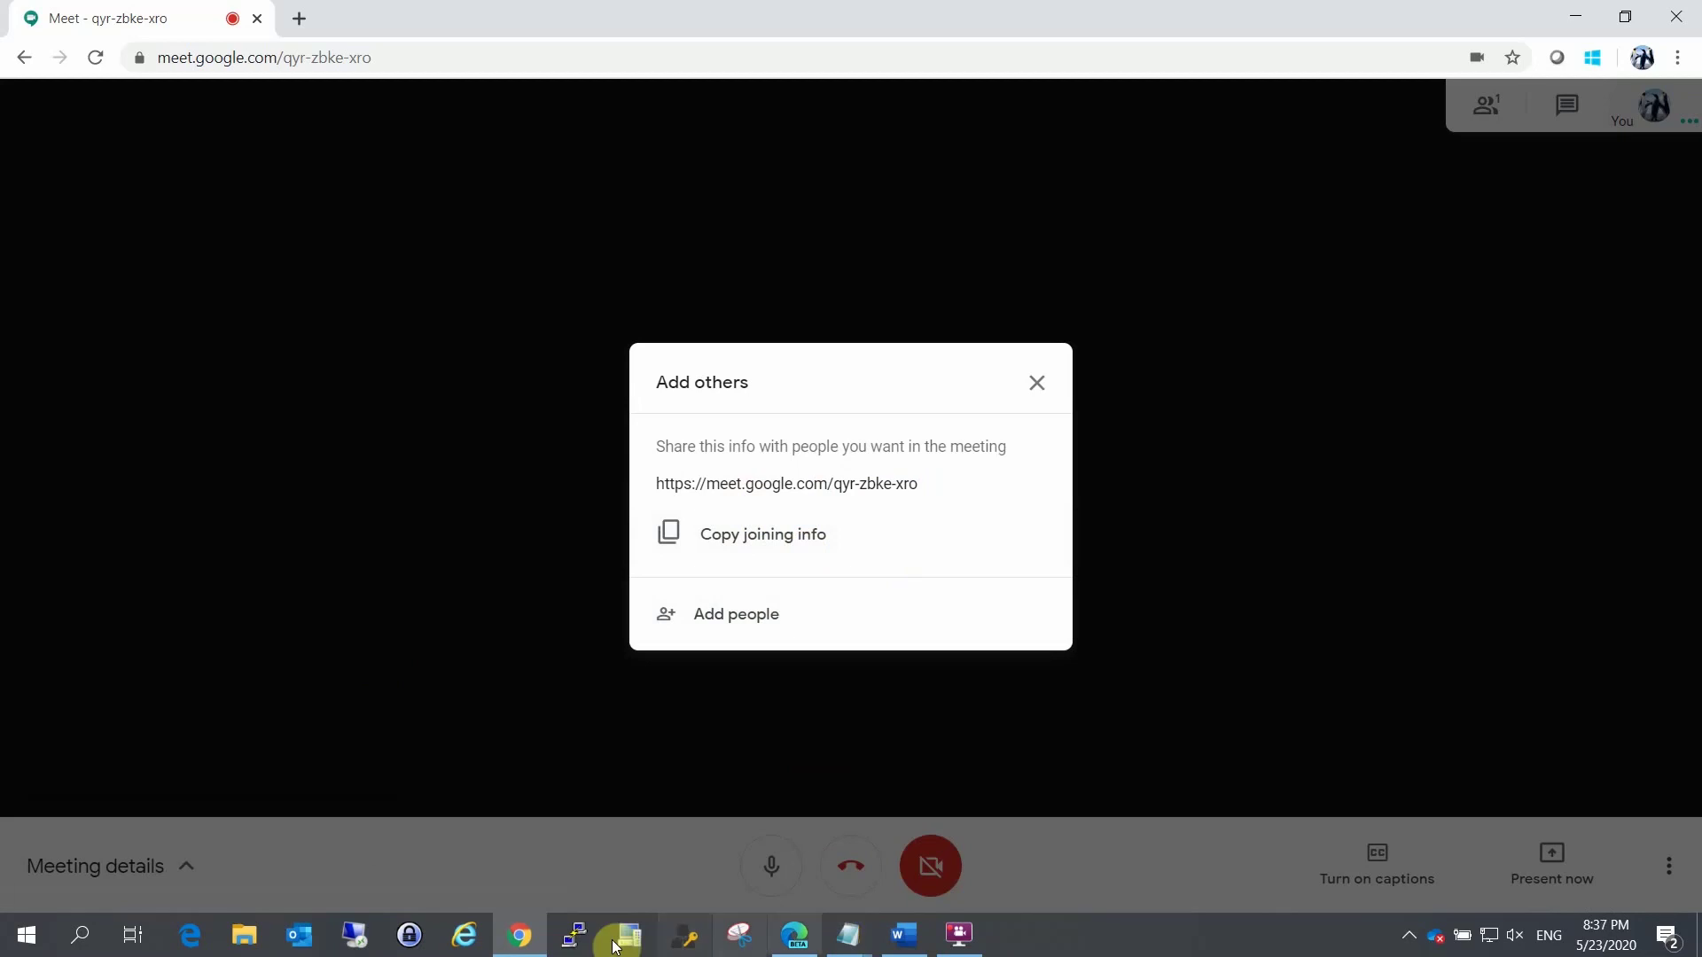
pyautogui.click(312, 19)
pyautogui.write('gmail')
pyautogui.press('Return')
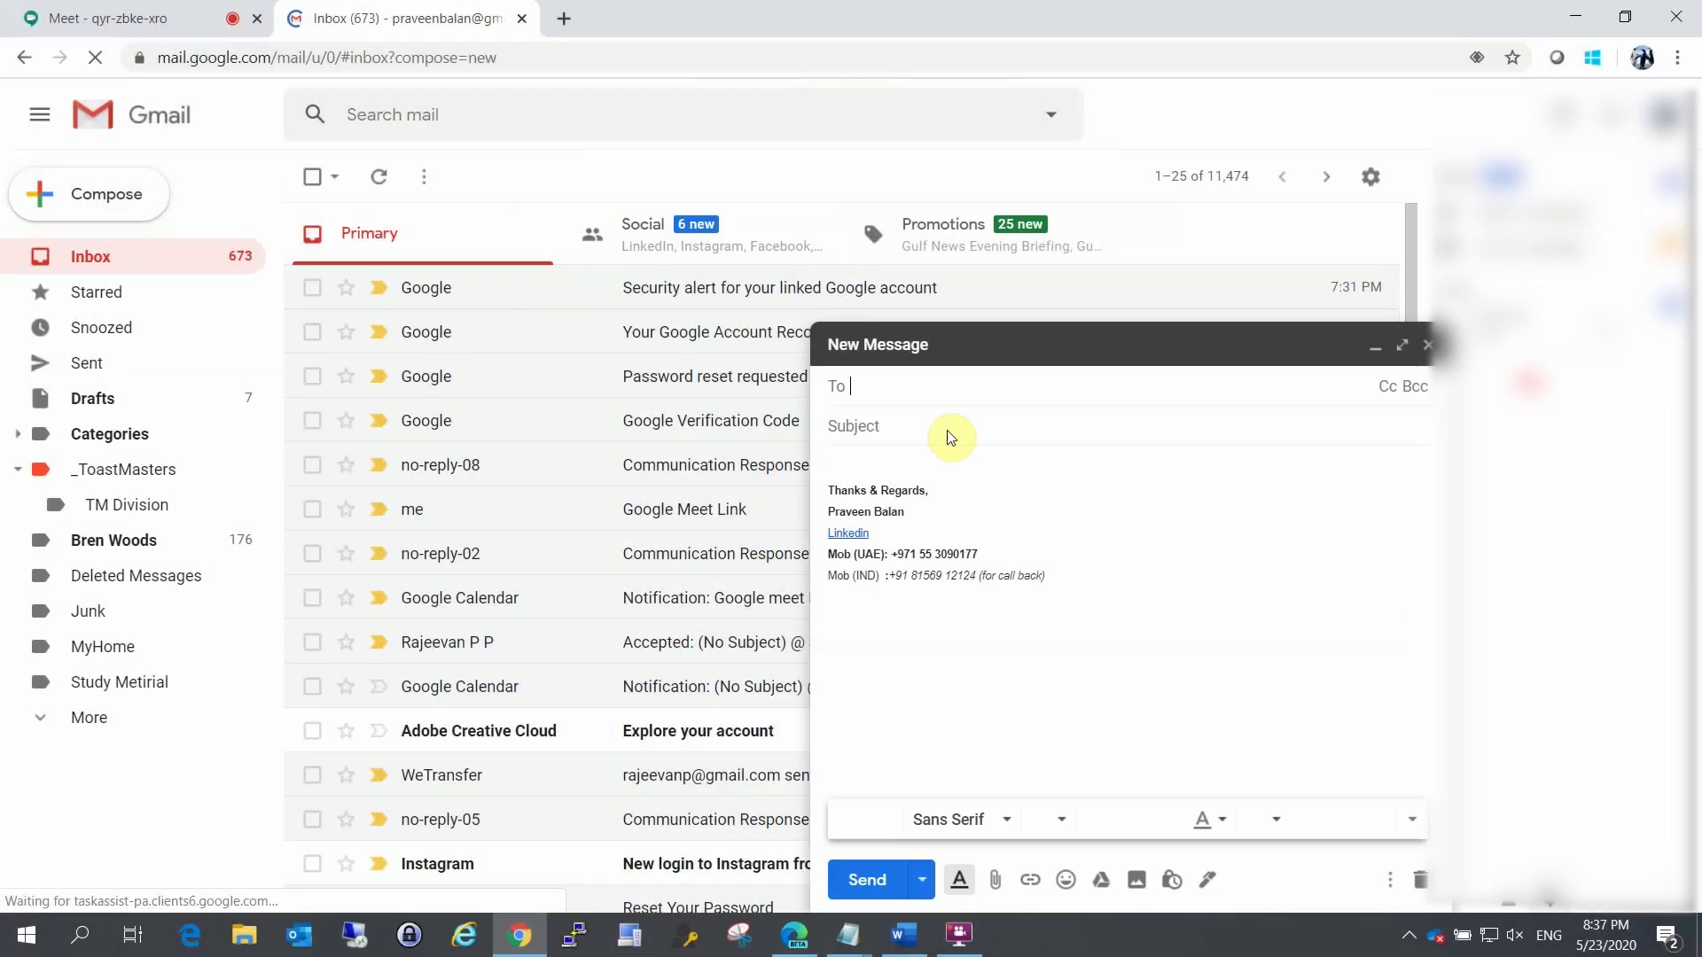
# Step: Compose an e-mail with subject 'Please Join' and paste the meeting link in the body
pyautogui.click(945, 429)
pyautogui.write('Please Joine')
pyautogui.press('BackSpace')
pyautogui.moveTo(1046, 585); pyautogui.dragTo(767, 452)
pyautogui.hotkey('ctrl', 'v')
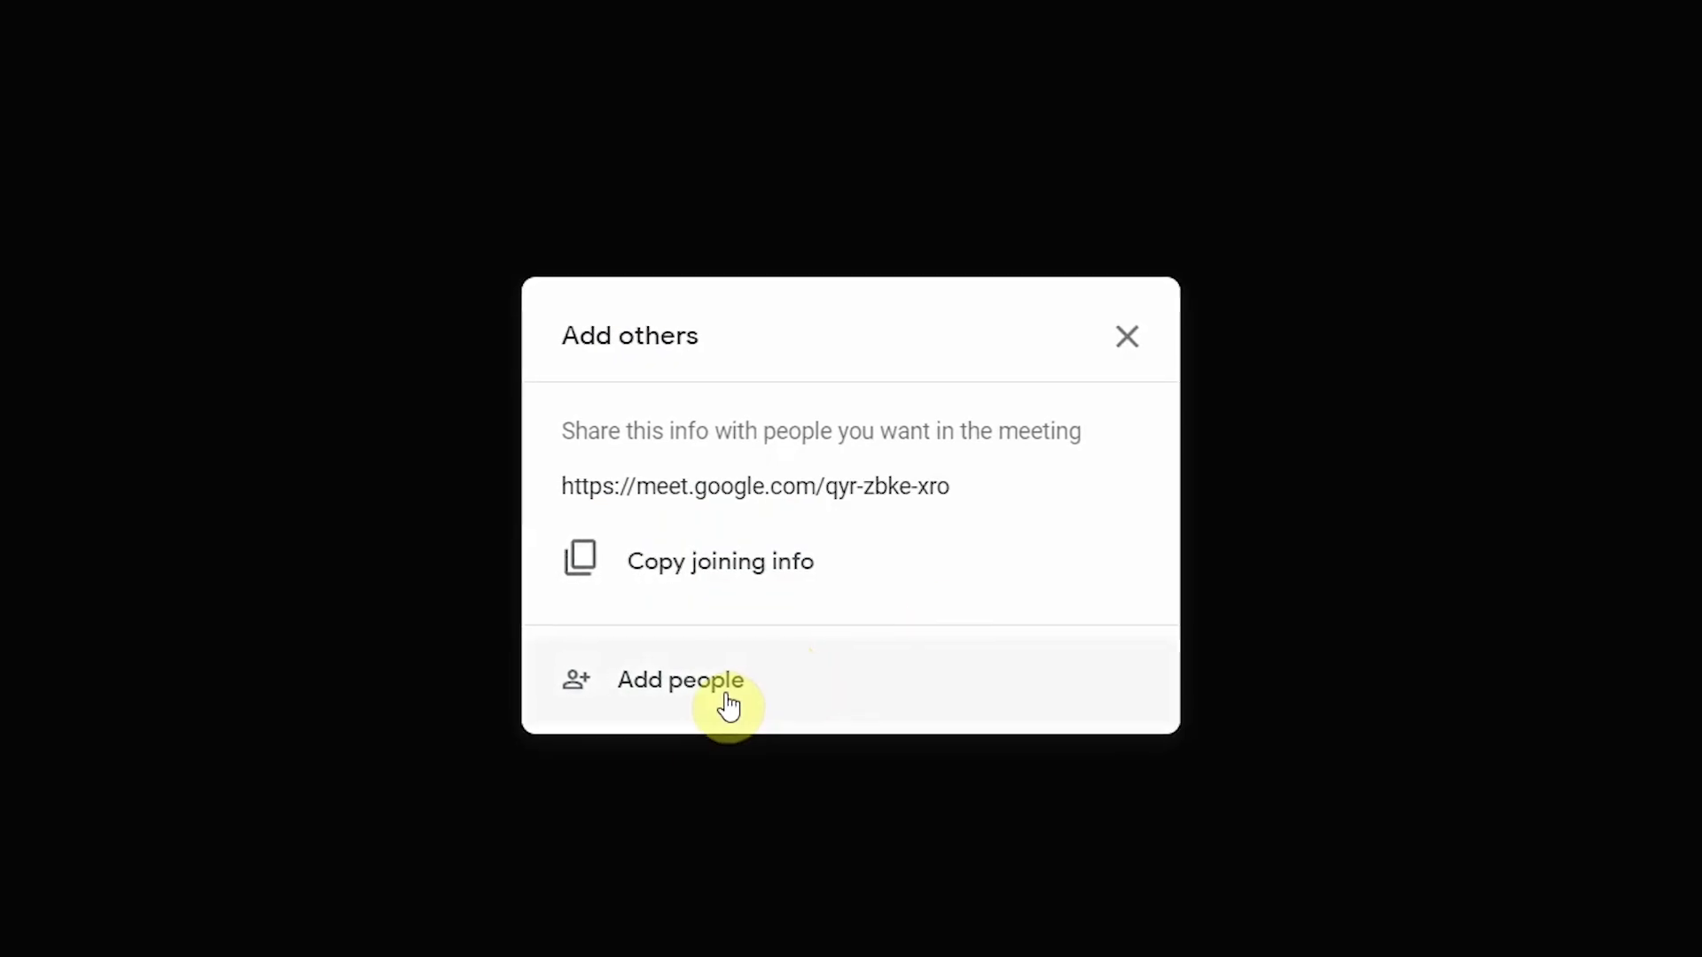
# Step: Add the guest's e-mail address as an invitee and send the Meet invitation
pyautogui.click(729, 706)
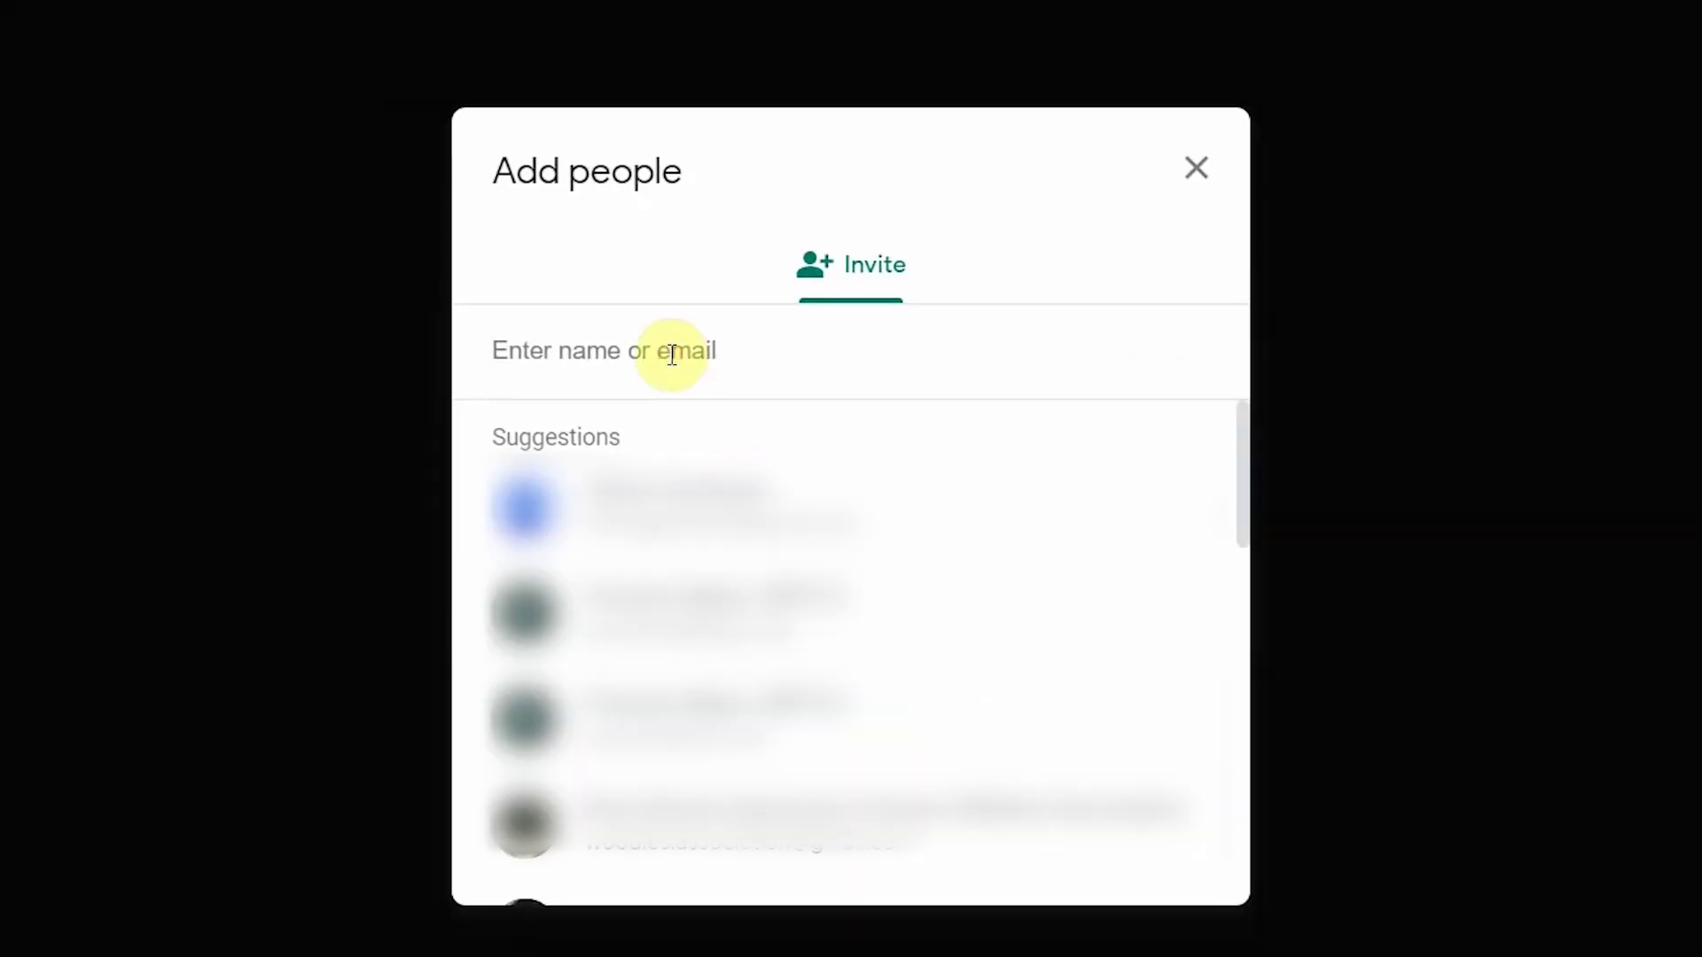
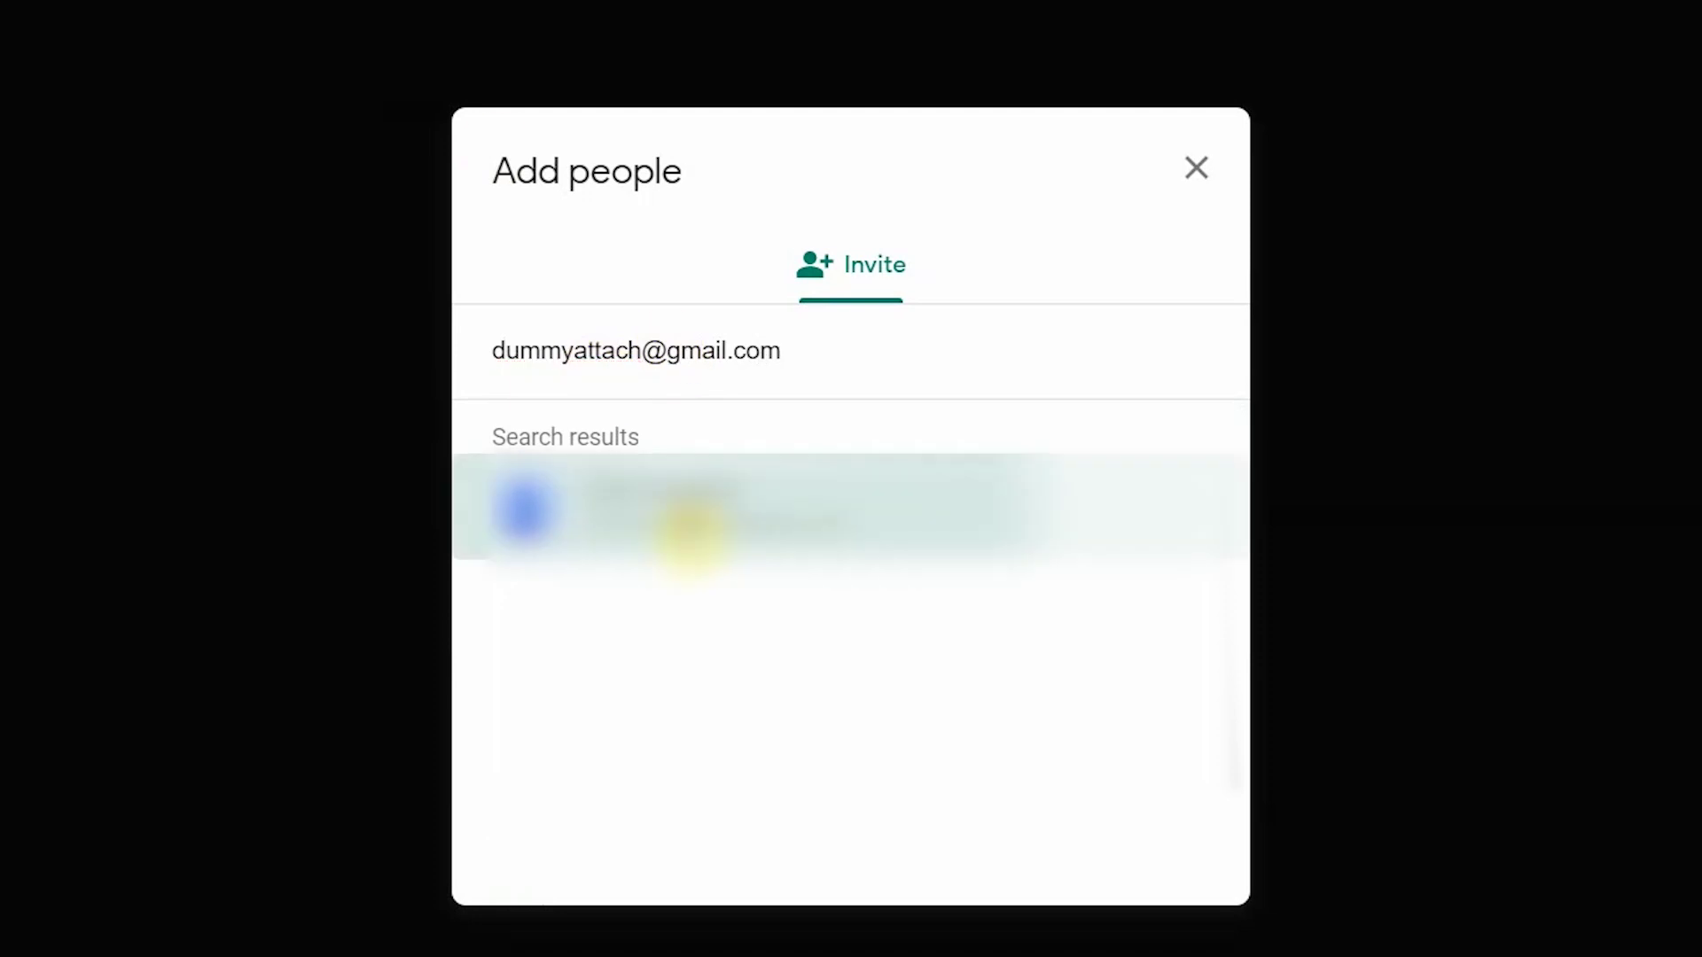
pyautogui.click(683, 523)
pyautogui.click(1150, 852)
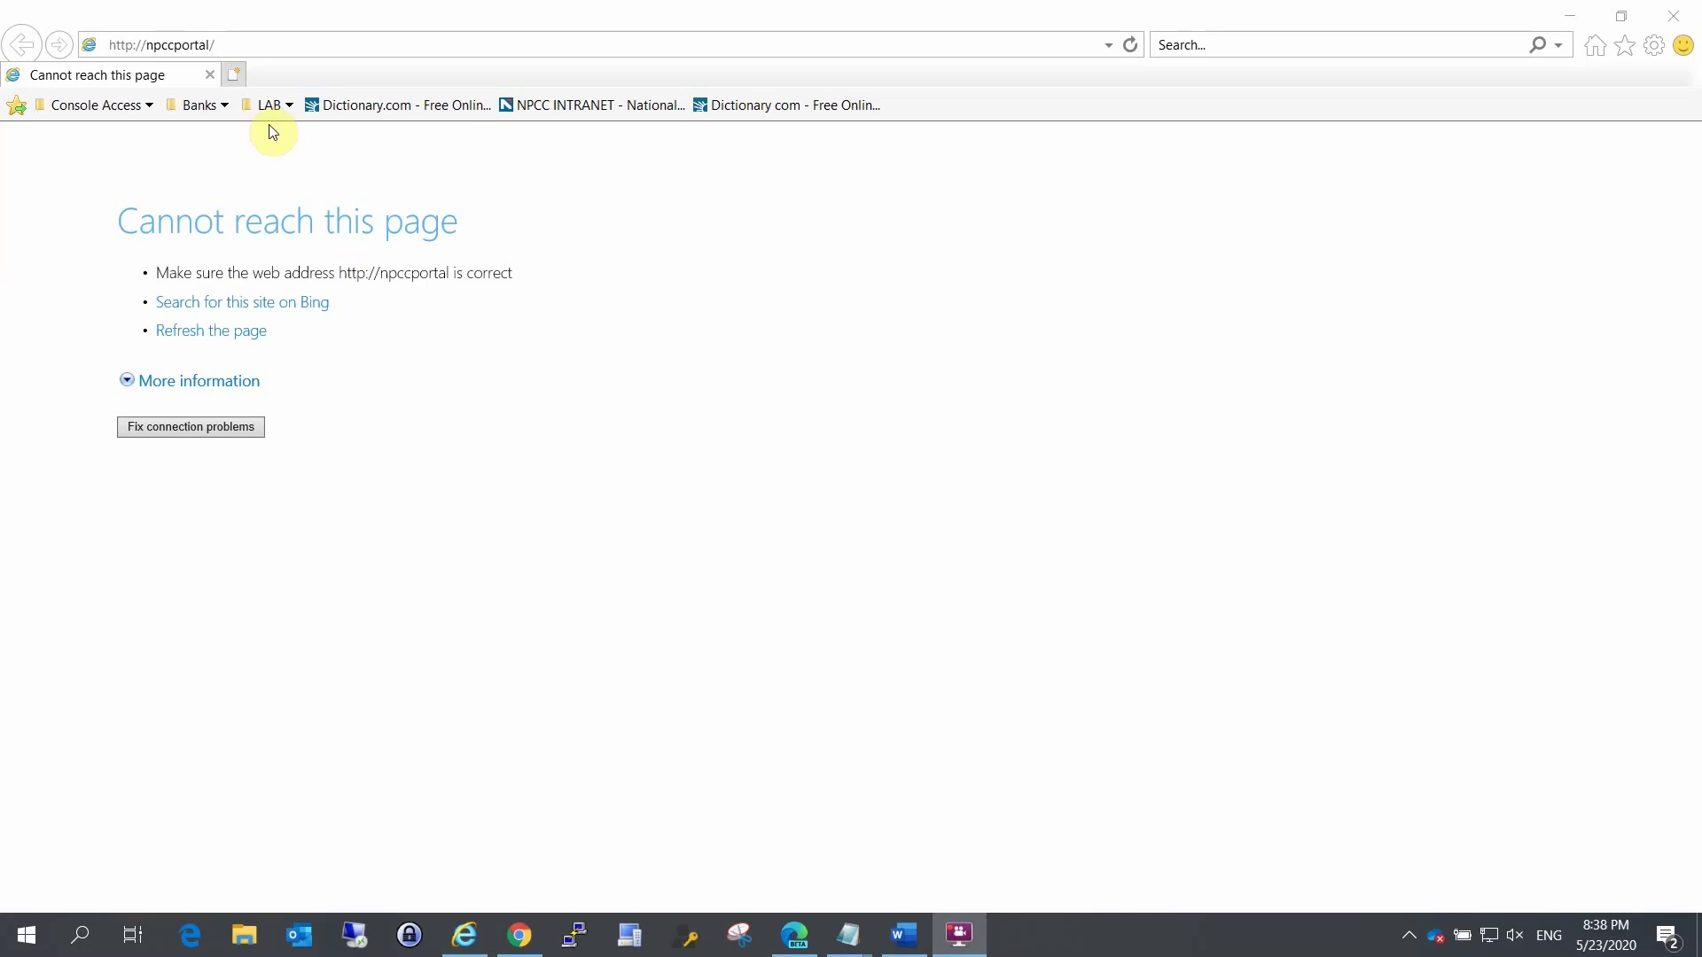
# Step: Sign in to Gmail in Internet Explorer with the guest account and its password
pyautogui.click(270, 45)
pyautogui.write('gmail.google.com%2Fmail%2F&service=mail&sacu=1&rip=1')
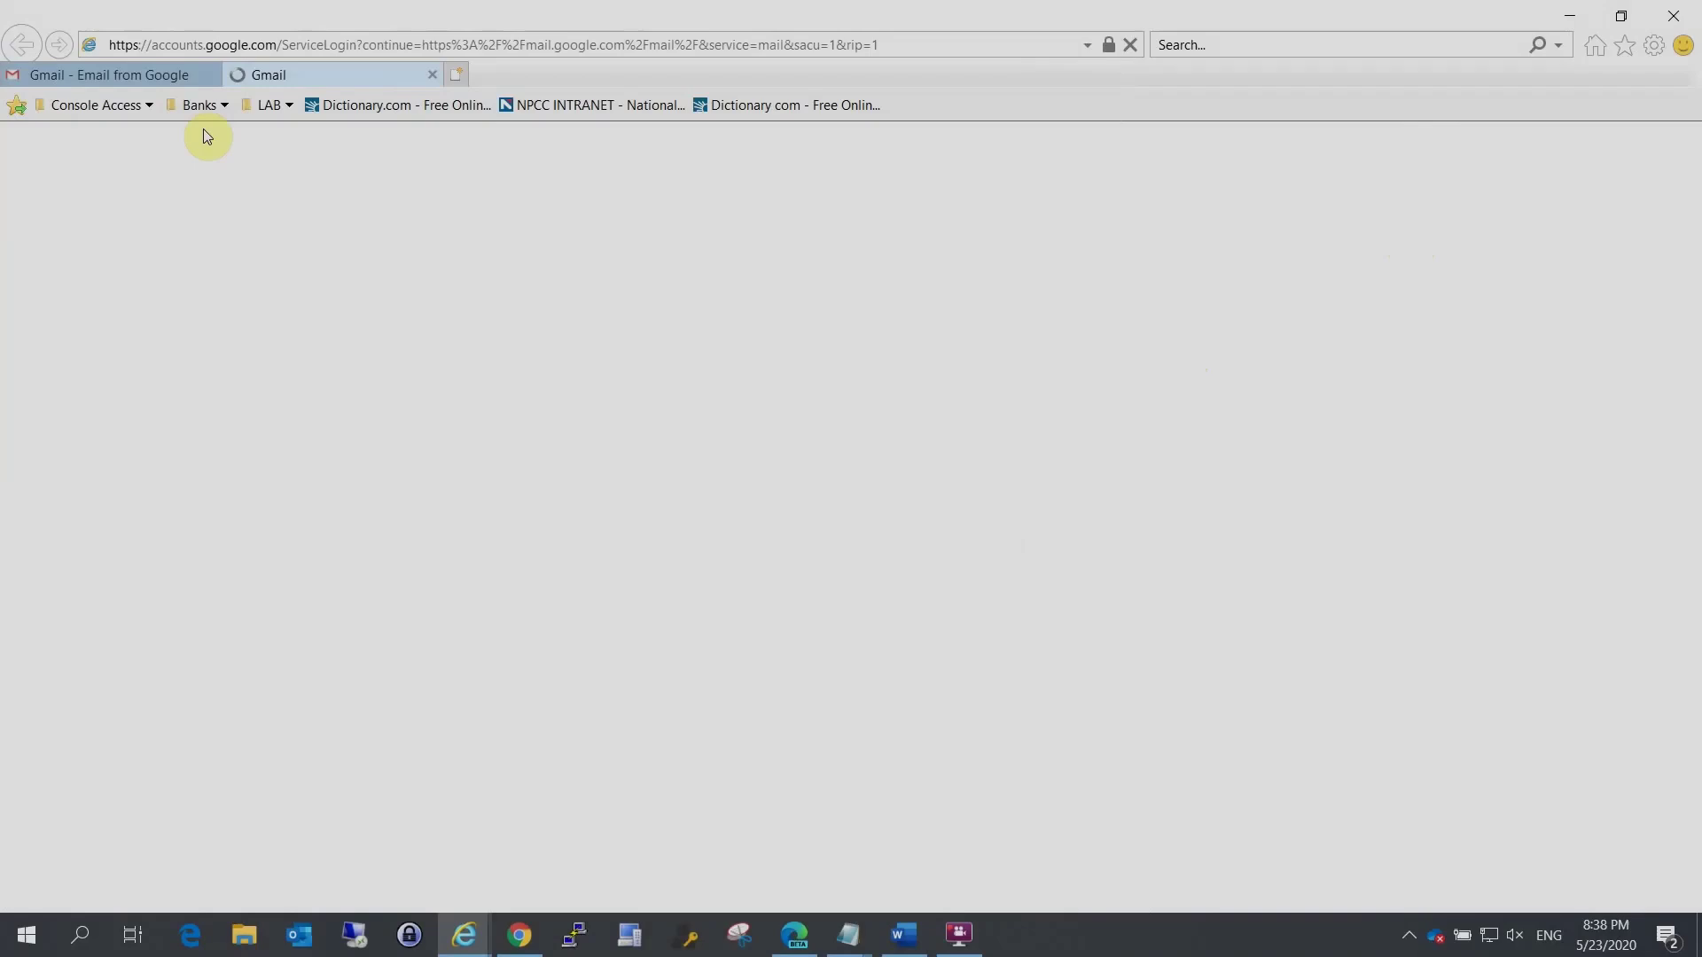
pyautogui.press('Return')
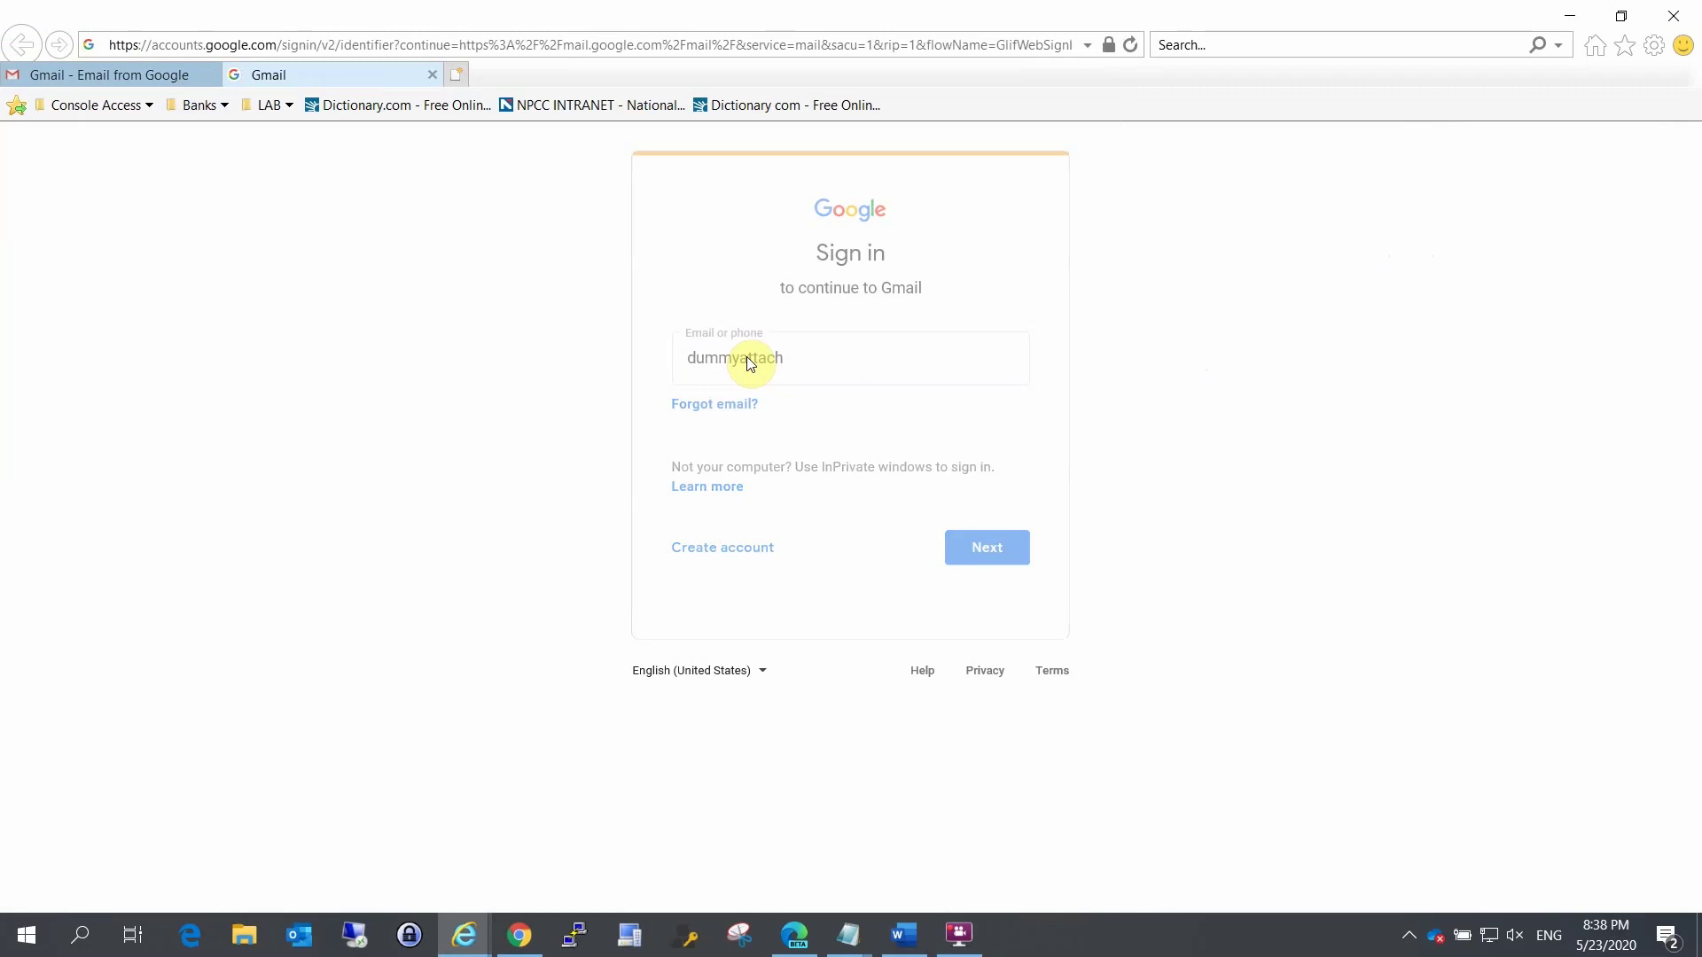
pyautogui.write('*******')
pyautogui.press('Return')
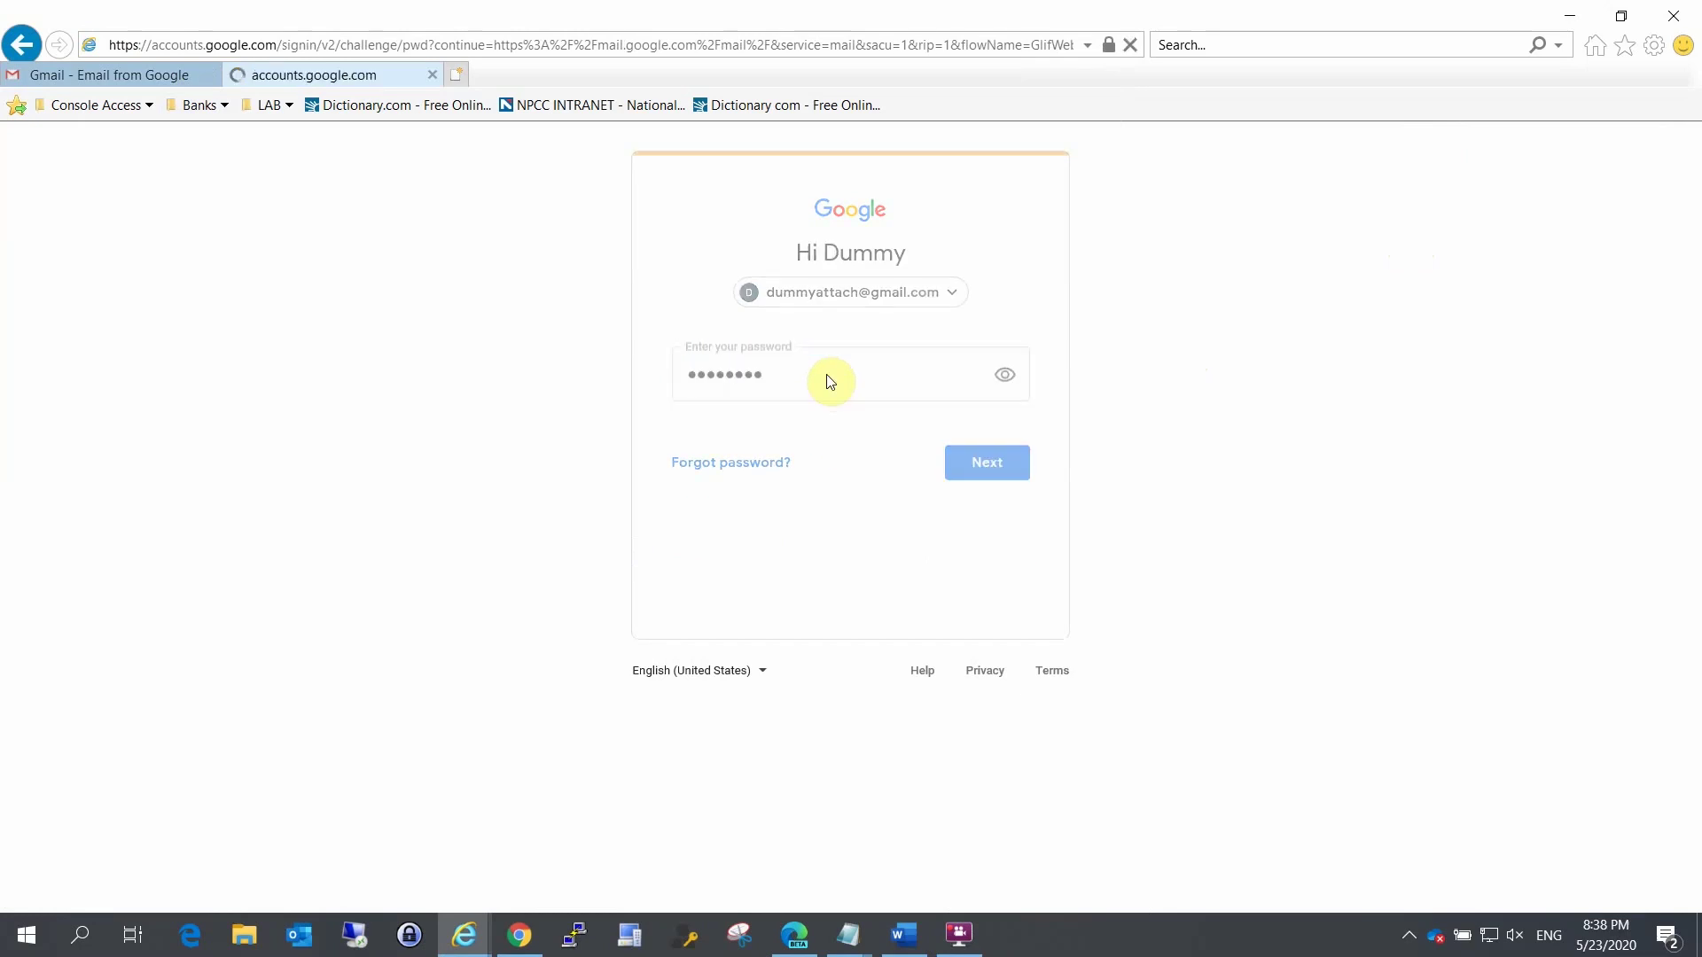
# Step: Open the 'Please Join the Google meet' invitation e-mail to join the call
pyautogui.click(210, 75)
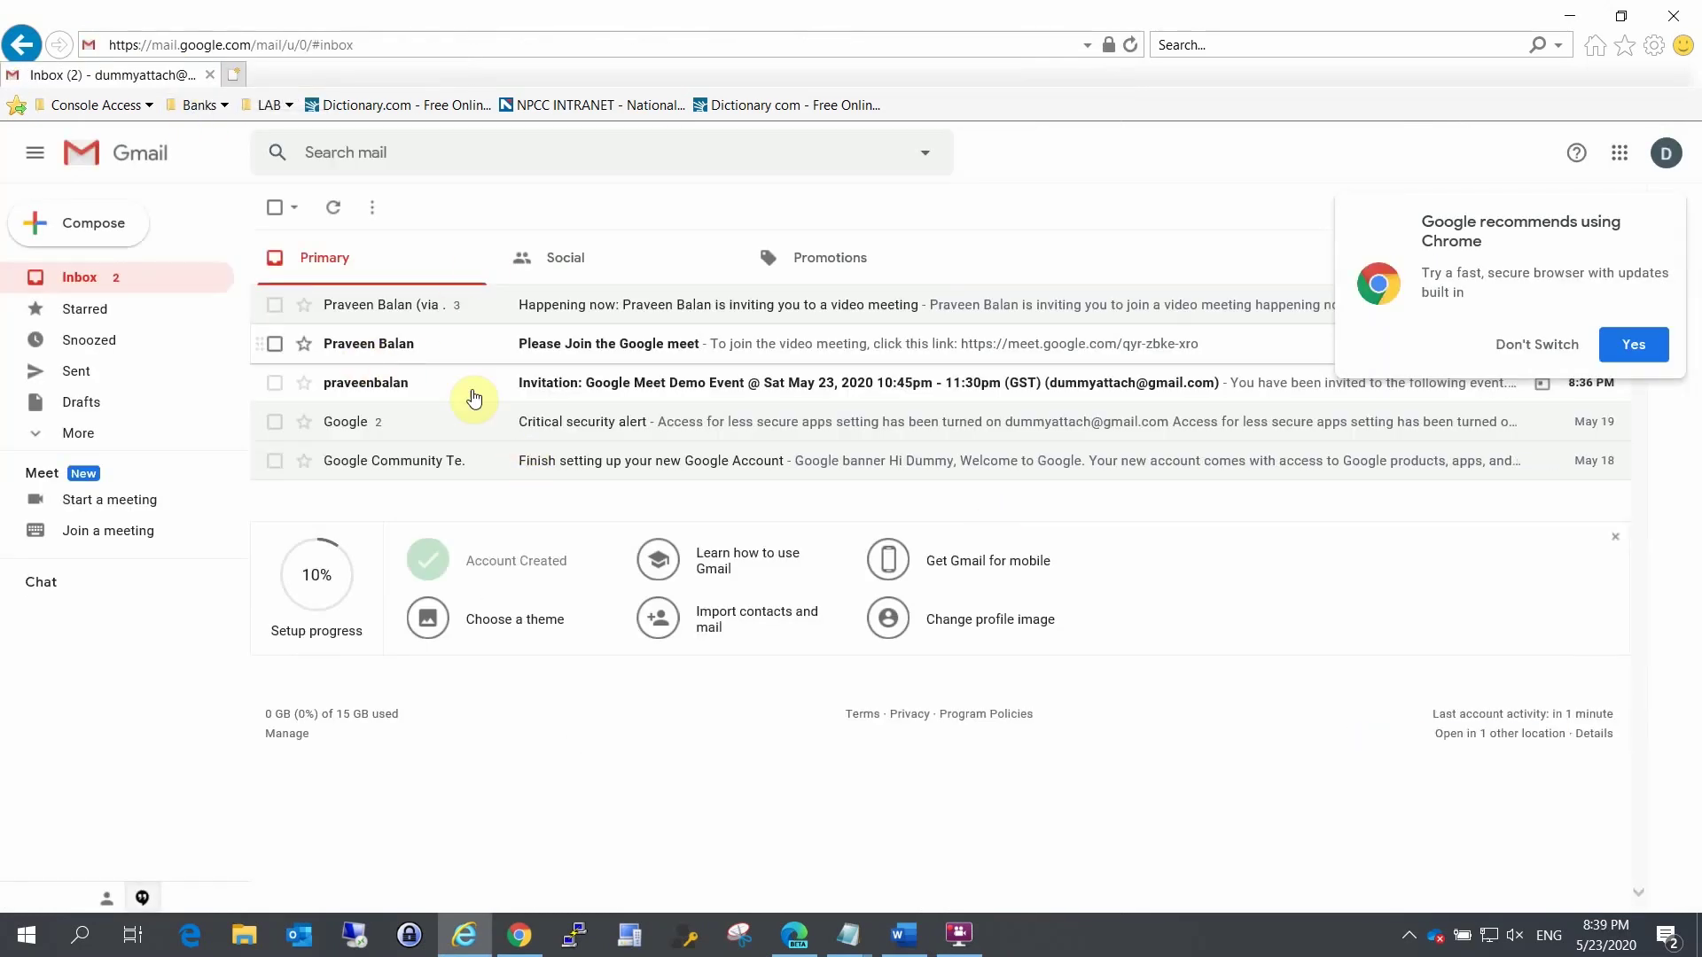
pyautogui.click(395, 346)
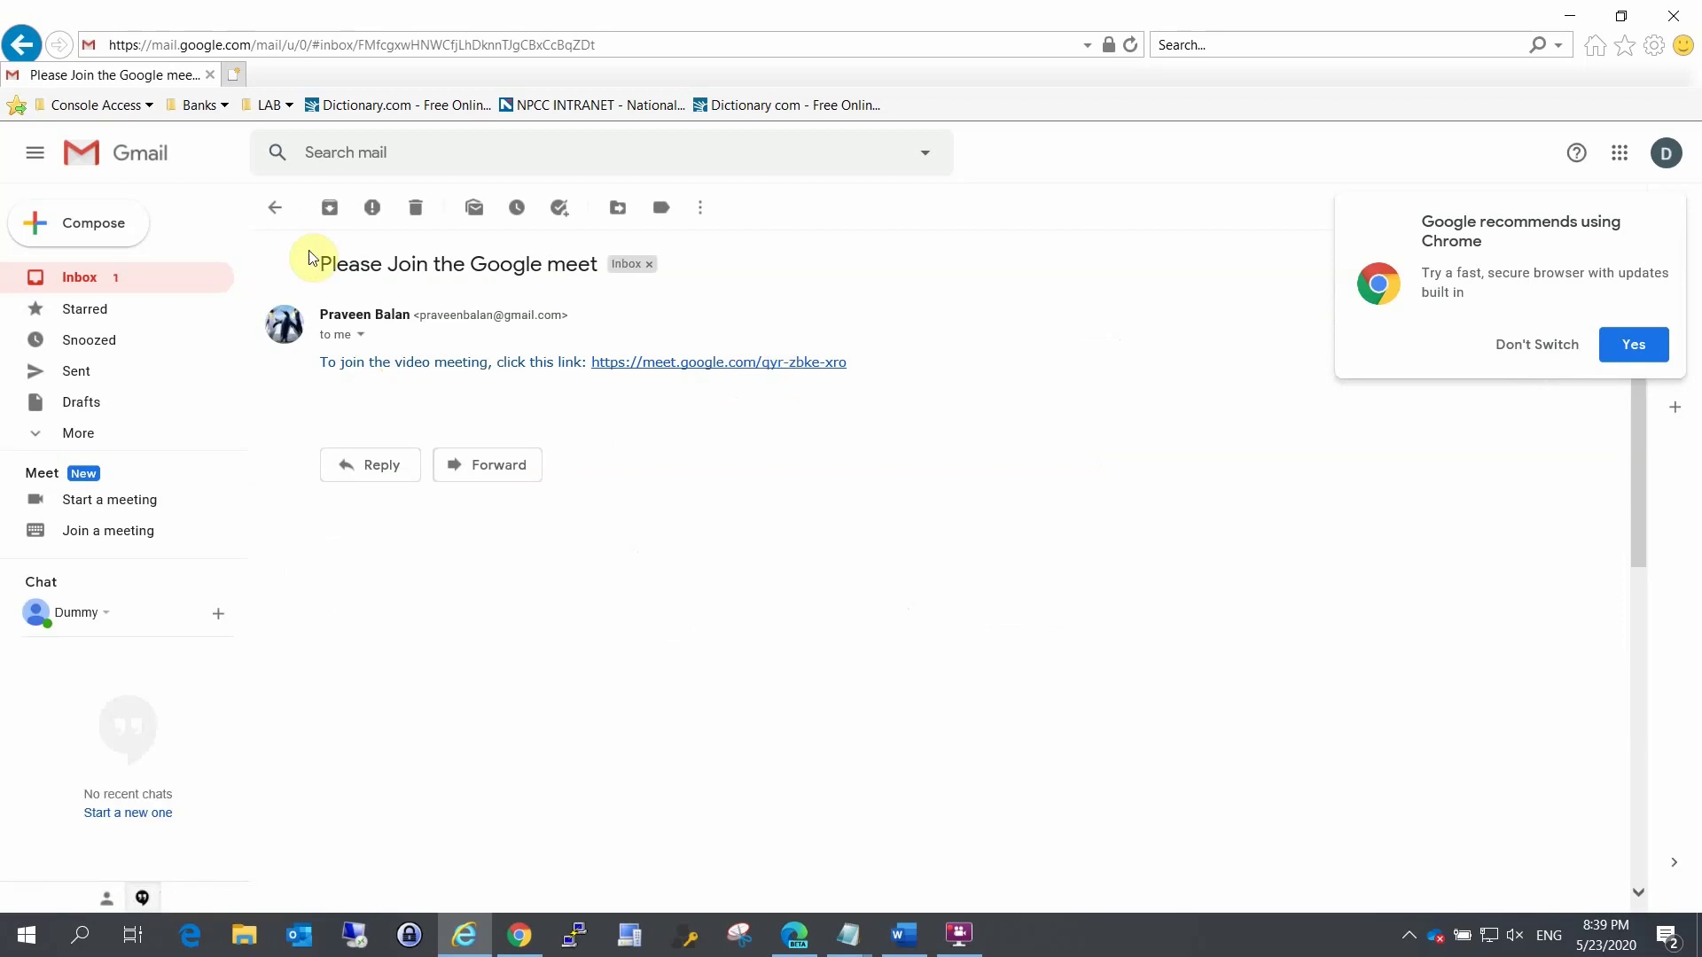
pyautogui.click(275, 208)
pyautogui.click(807, 342)
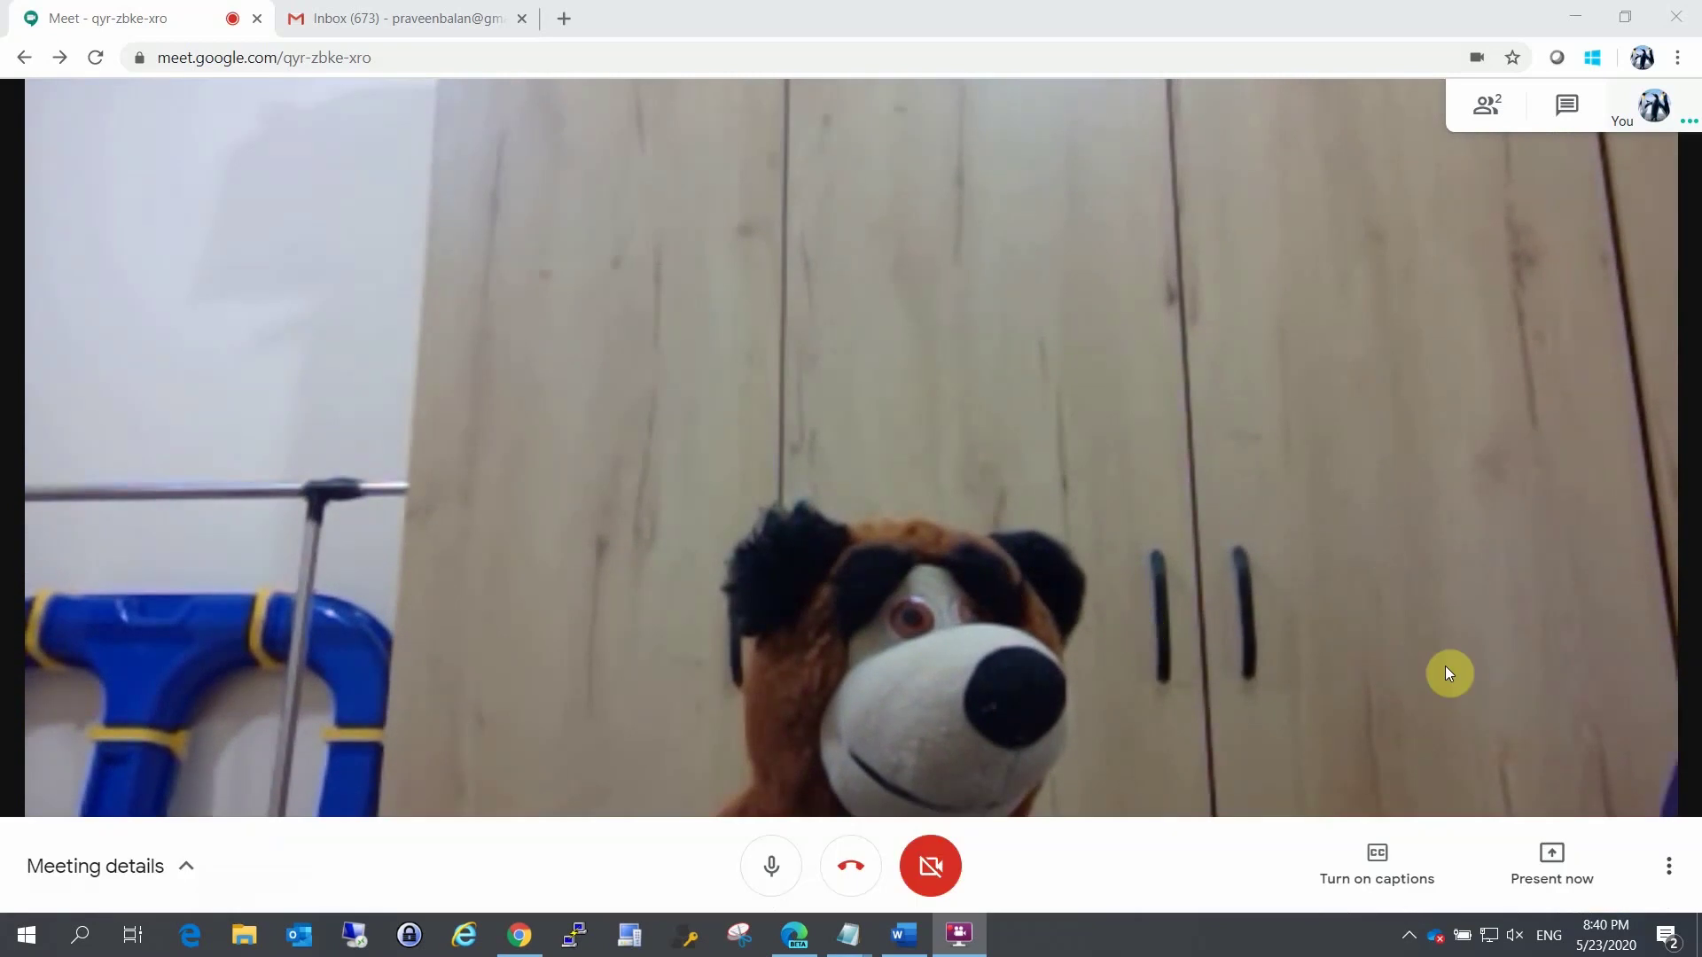
# Step: Mute the guest's microphone for everyone from the People panel and confirm
pyautogui.click(1484, 106)
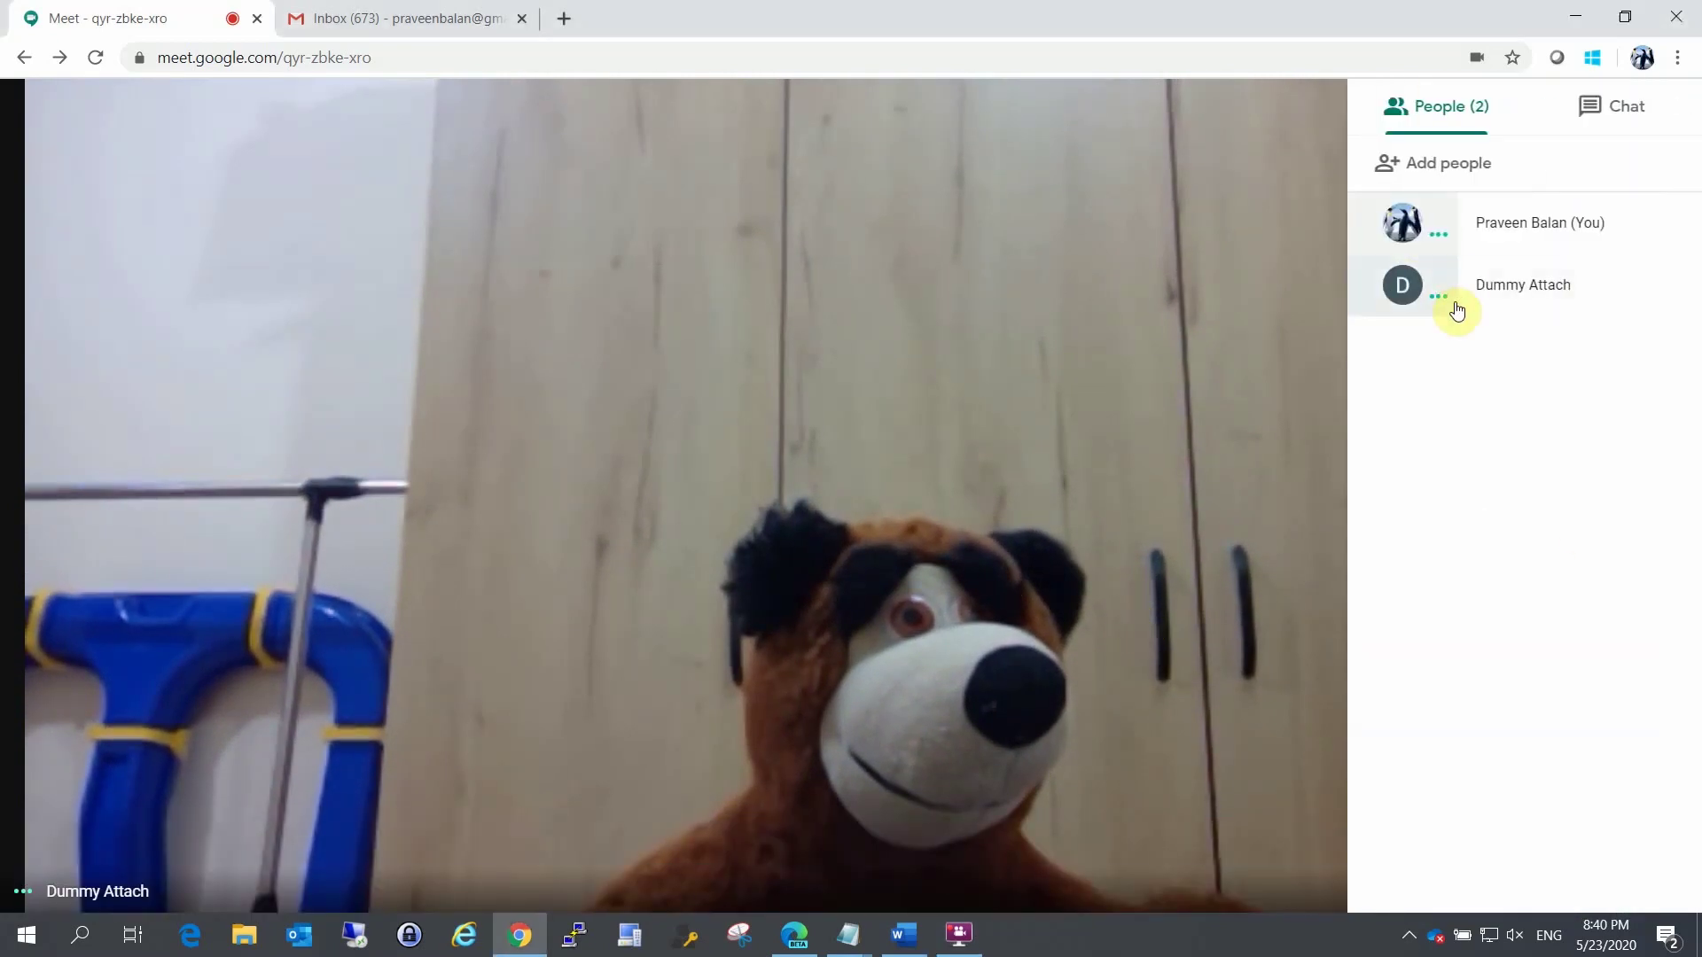
pyautogui.click(1670, 285)
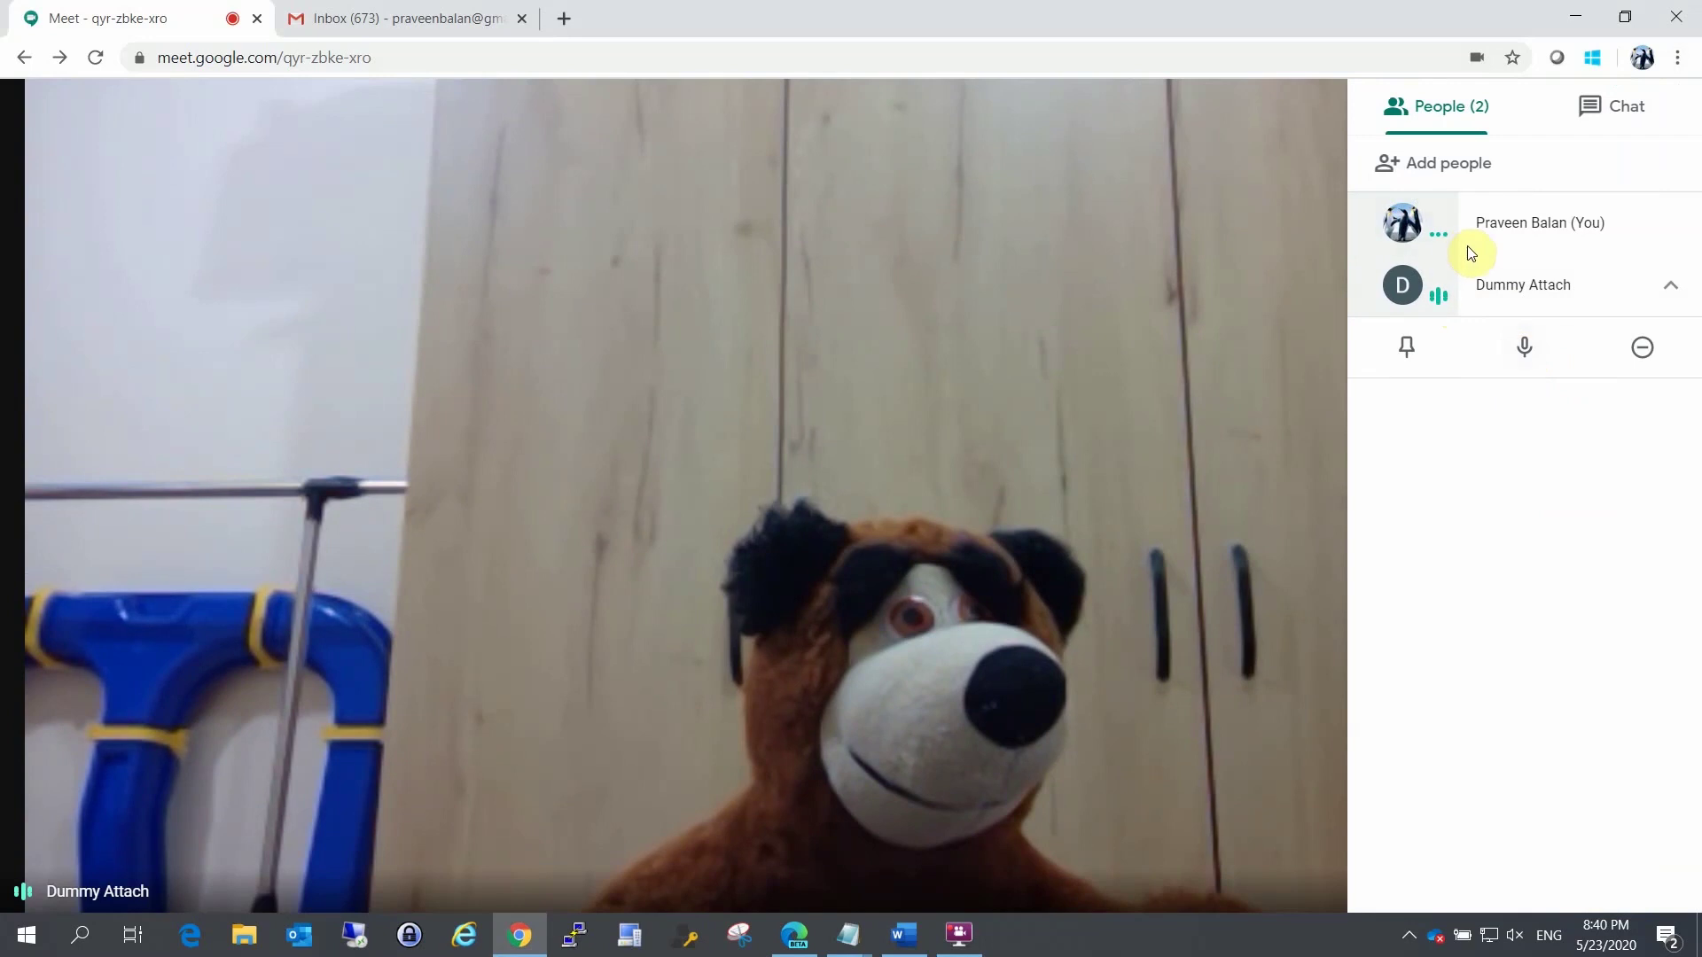
pyautogui.click(1531, 355)
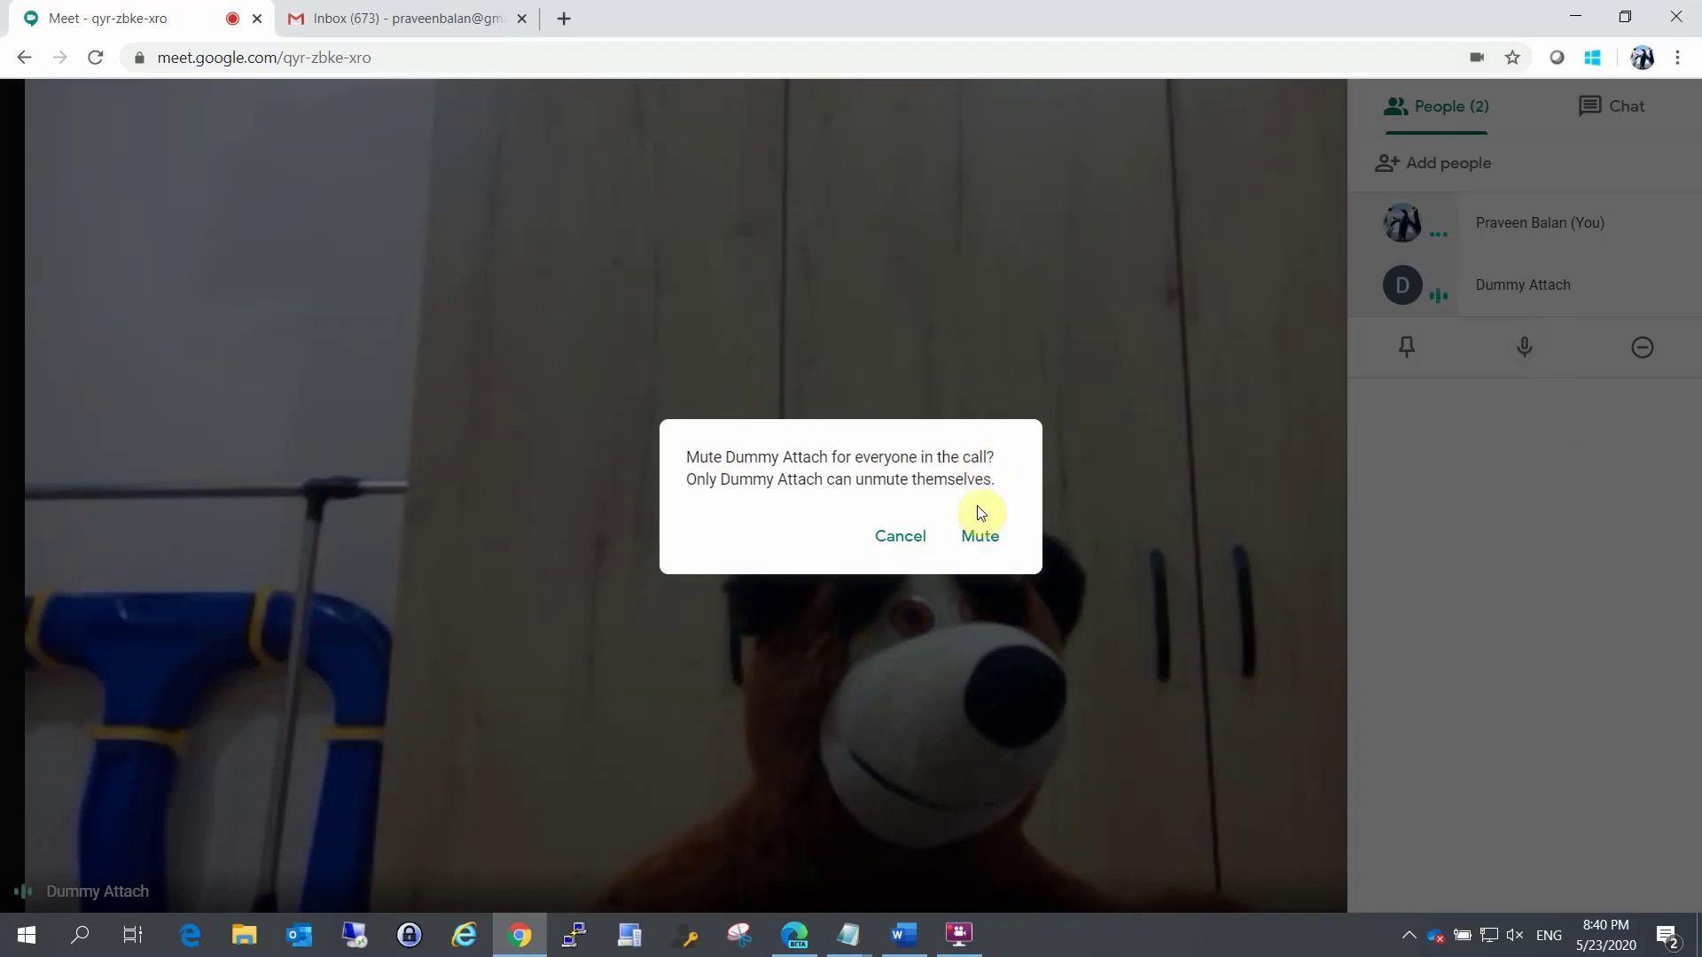
pyautogui.click(980, 539)
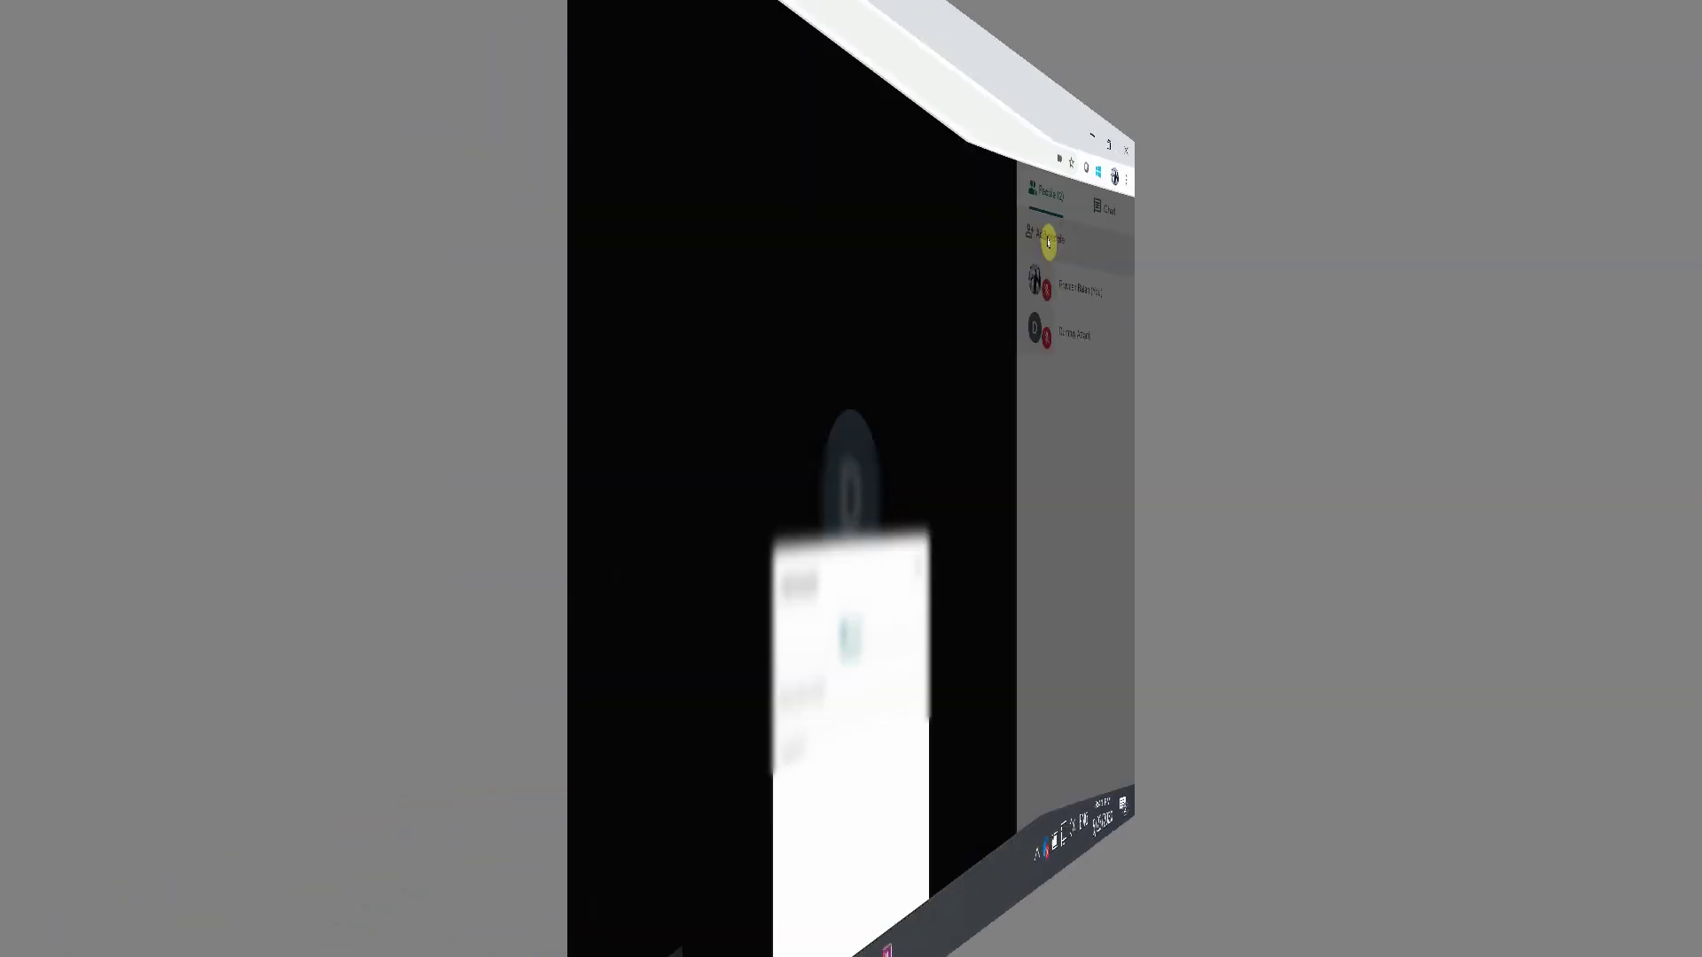
# Step: Close the Add people dialog and the People side panel
pyautogui.scroll(-8, 764, 682)
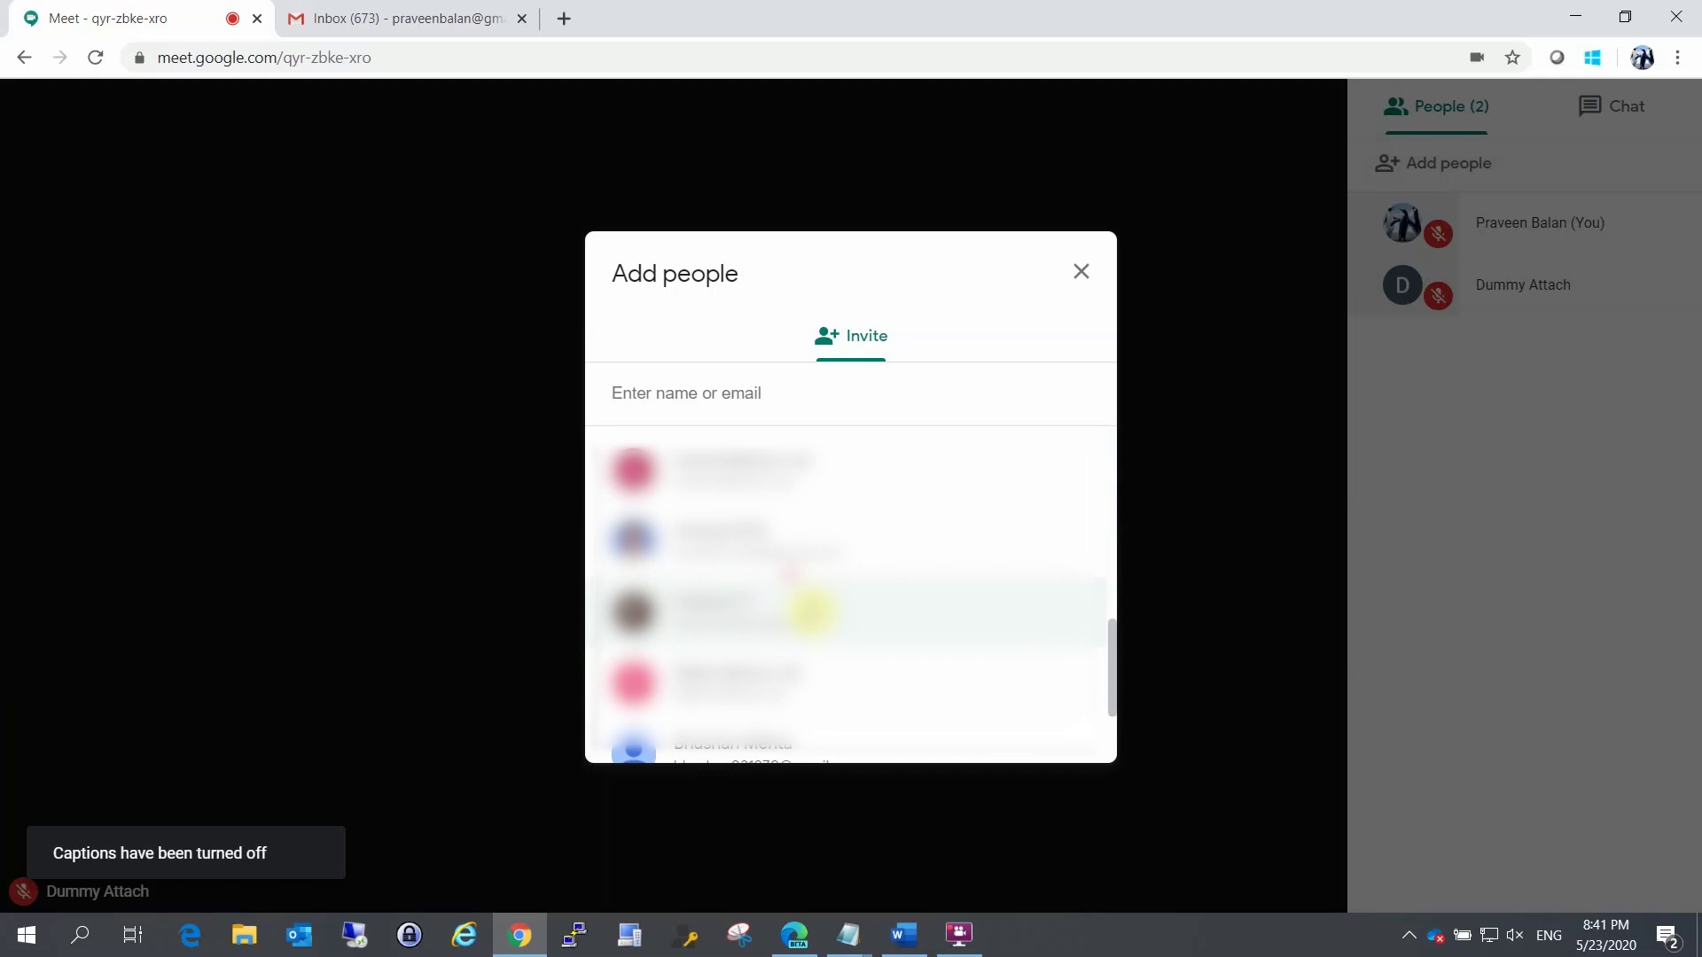
pyautogui.scroll(3, 833, 554)
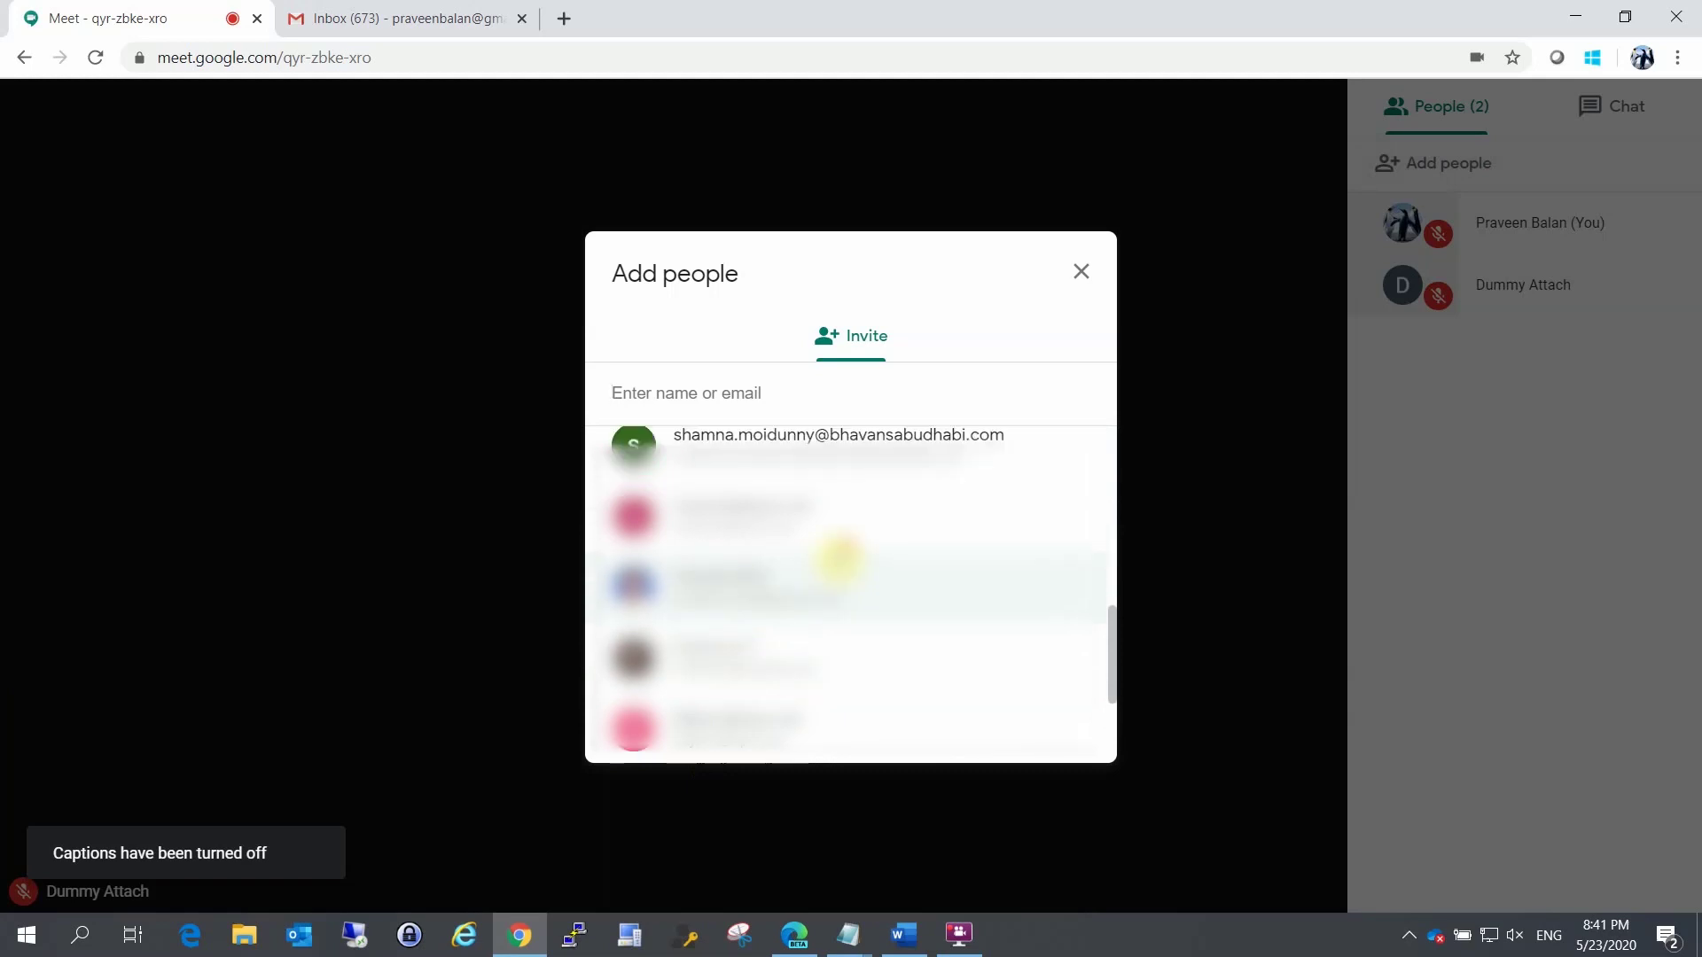
pyautogui.scroll(5, 832, 627)
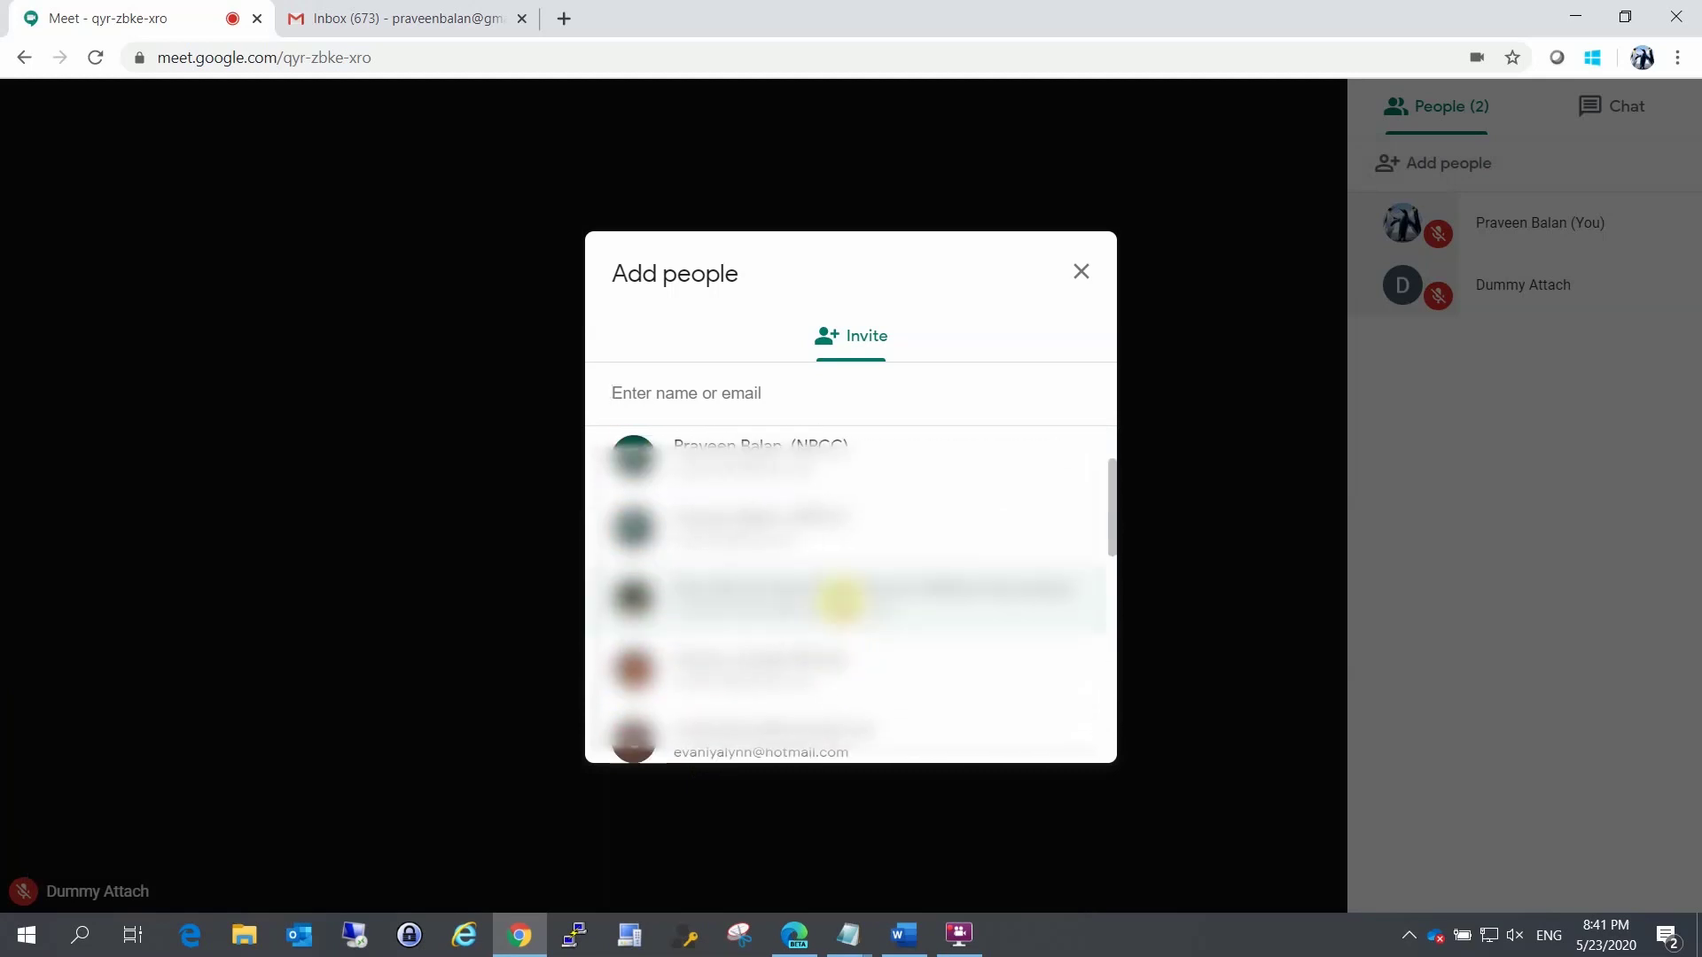
pyautogui.click(1081, 271)
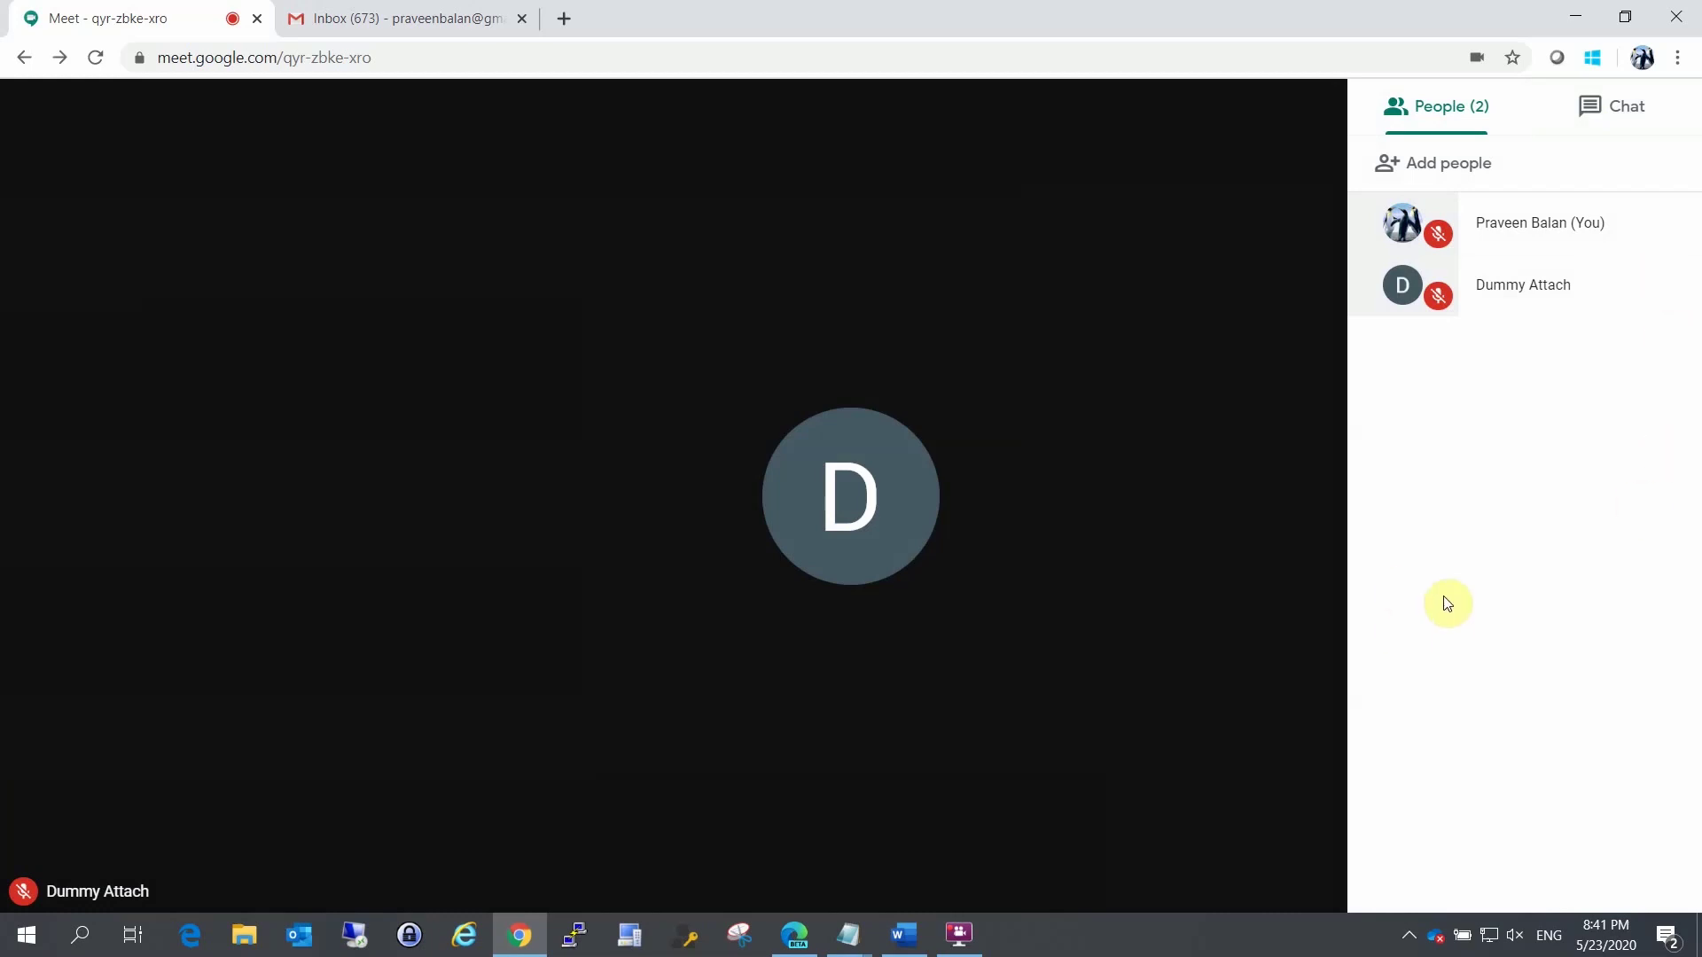
pyautogui.click(1078, 688)
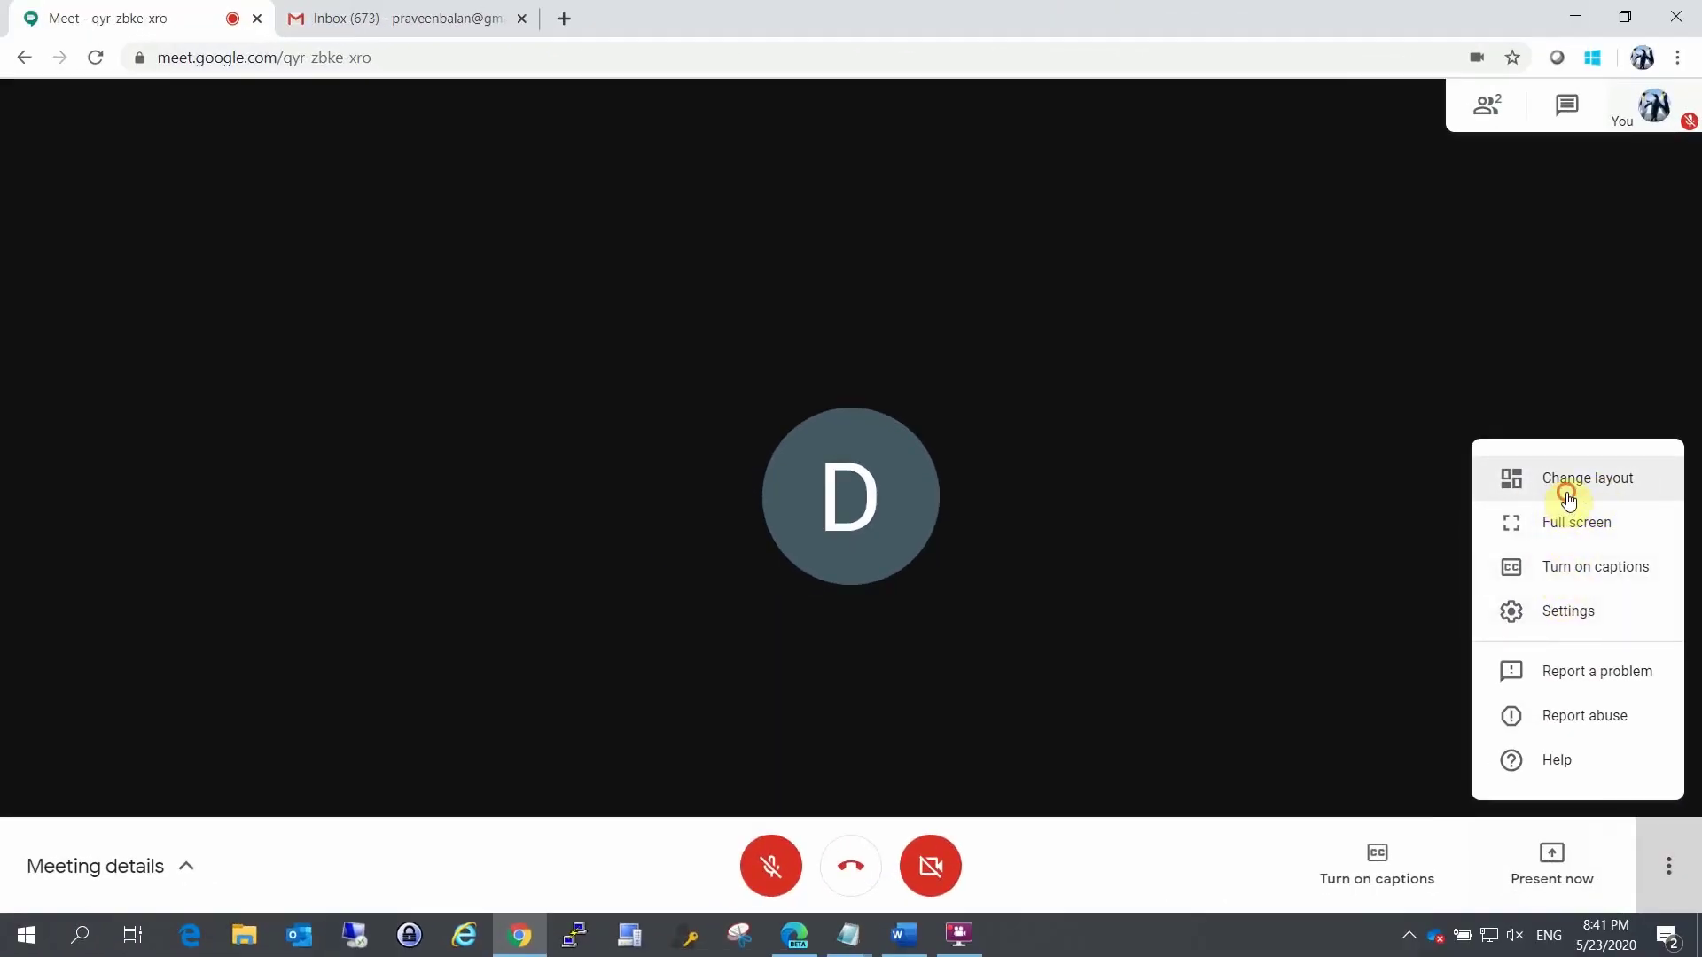
# Step: Change the call layout to Tiled and bring up the Present now options
pyautogui.click(1569, 498)
pyautogui.click(833, 587)
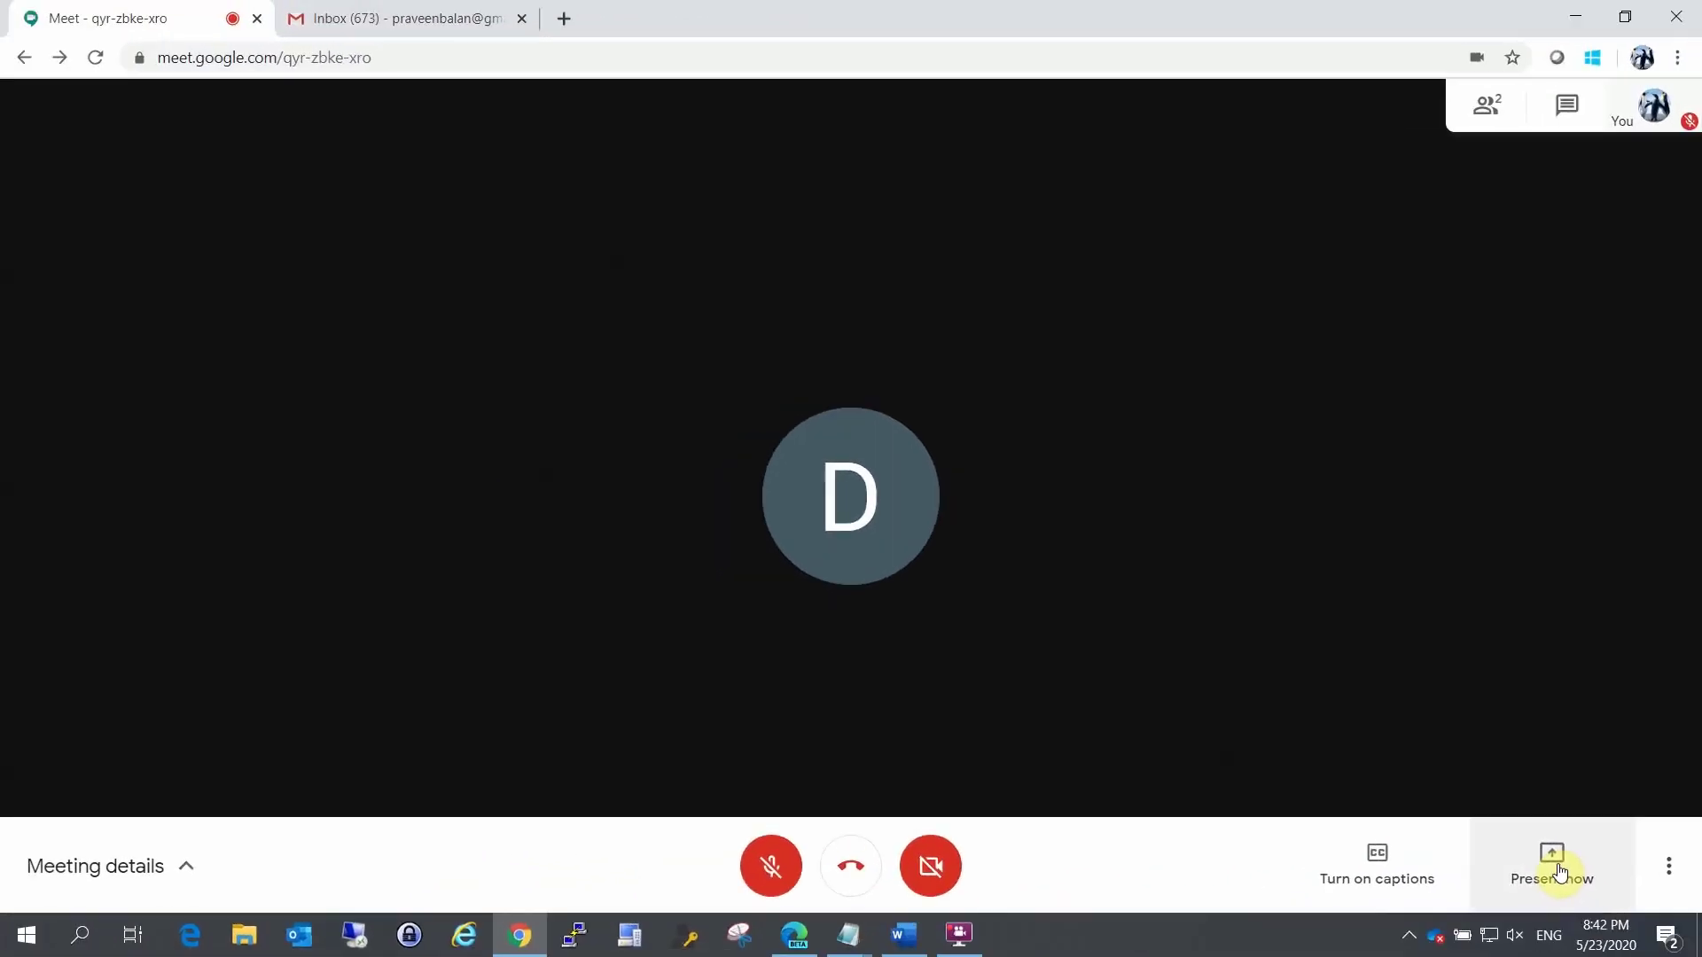
pyautogui.click(1553, 867)
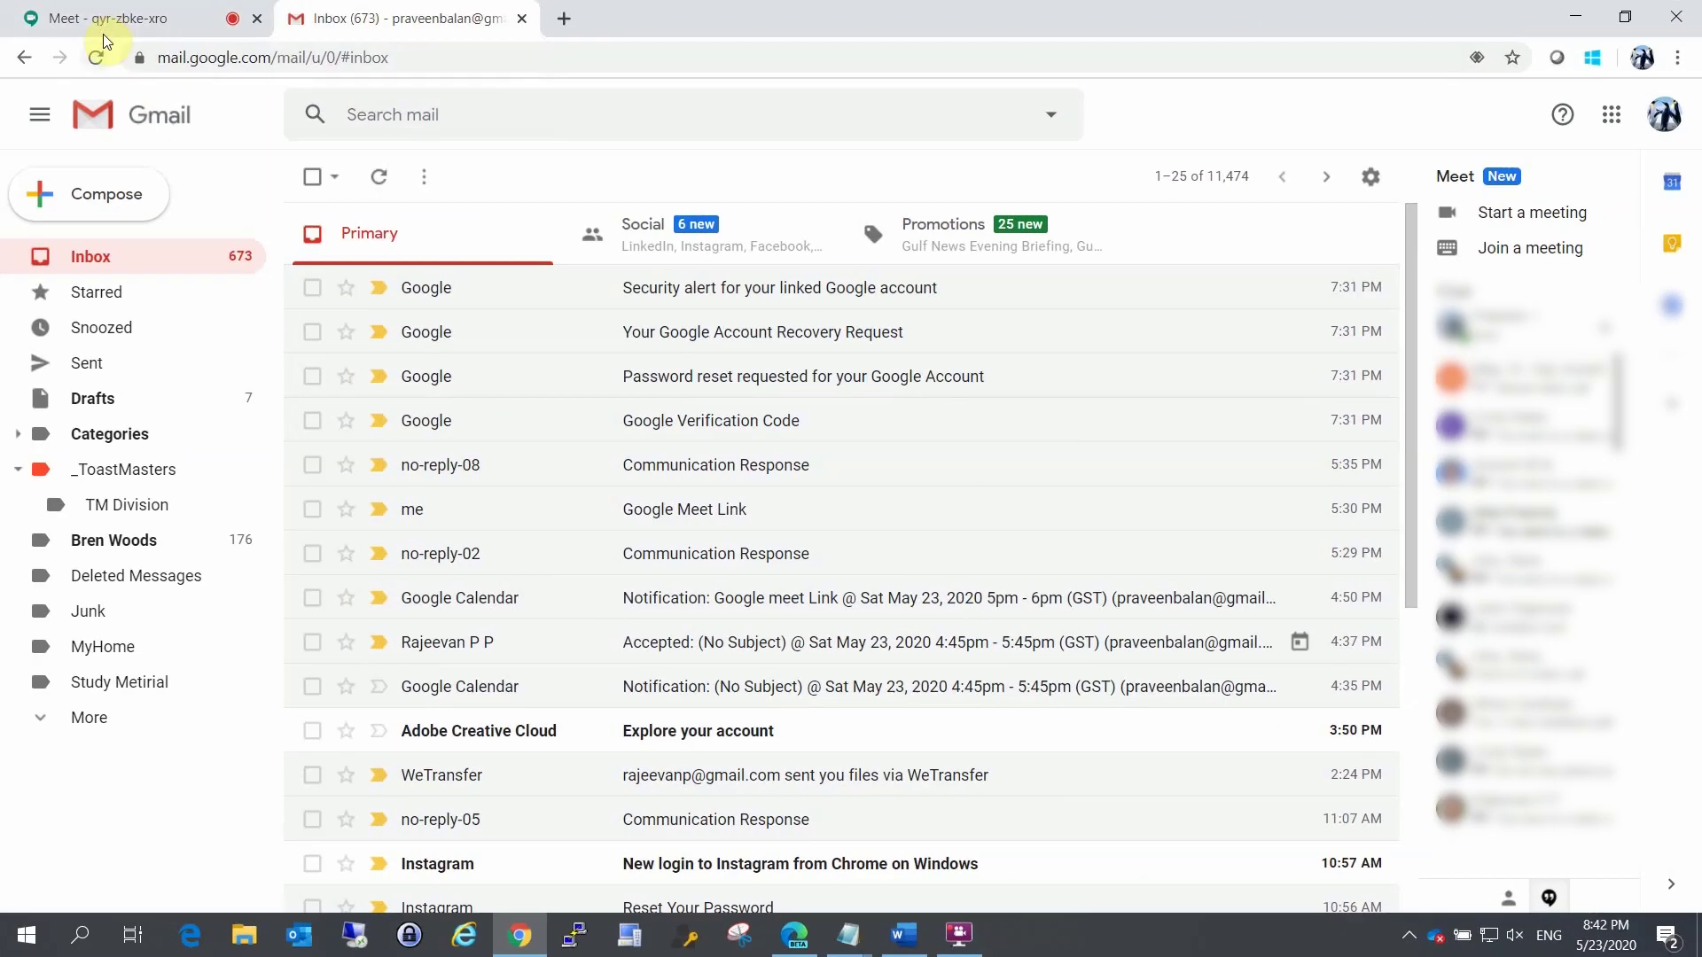
# Step: Present the Gmail Inbox Chrome tab with presentation audio on, then stop presenting
pyautogui.click(104, 25)
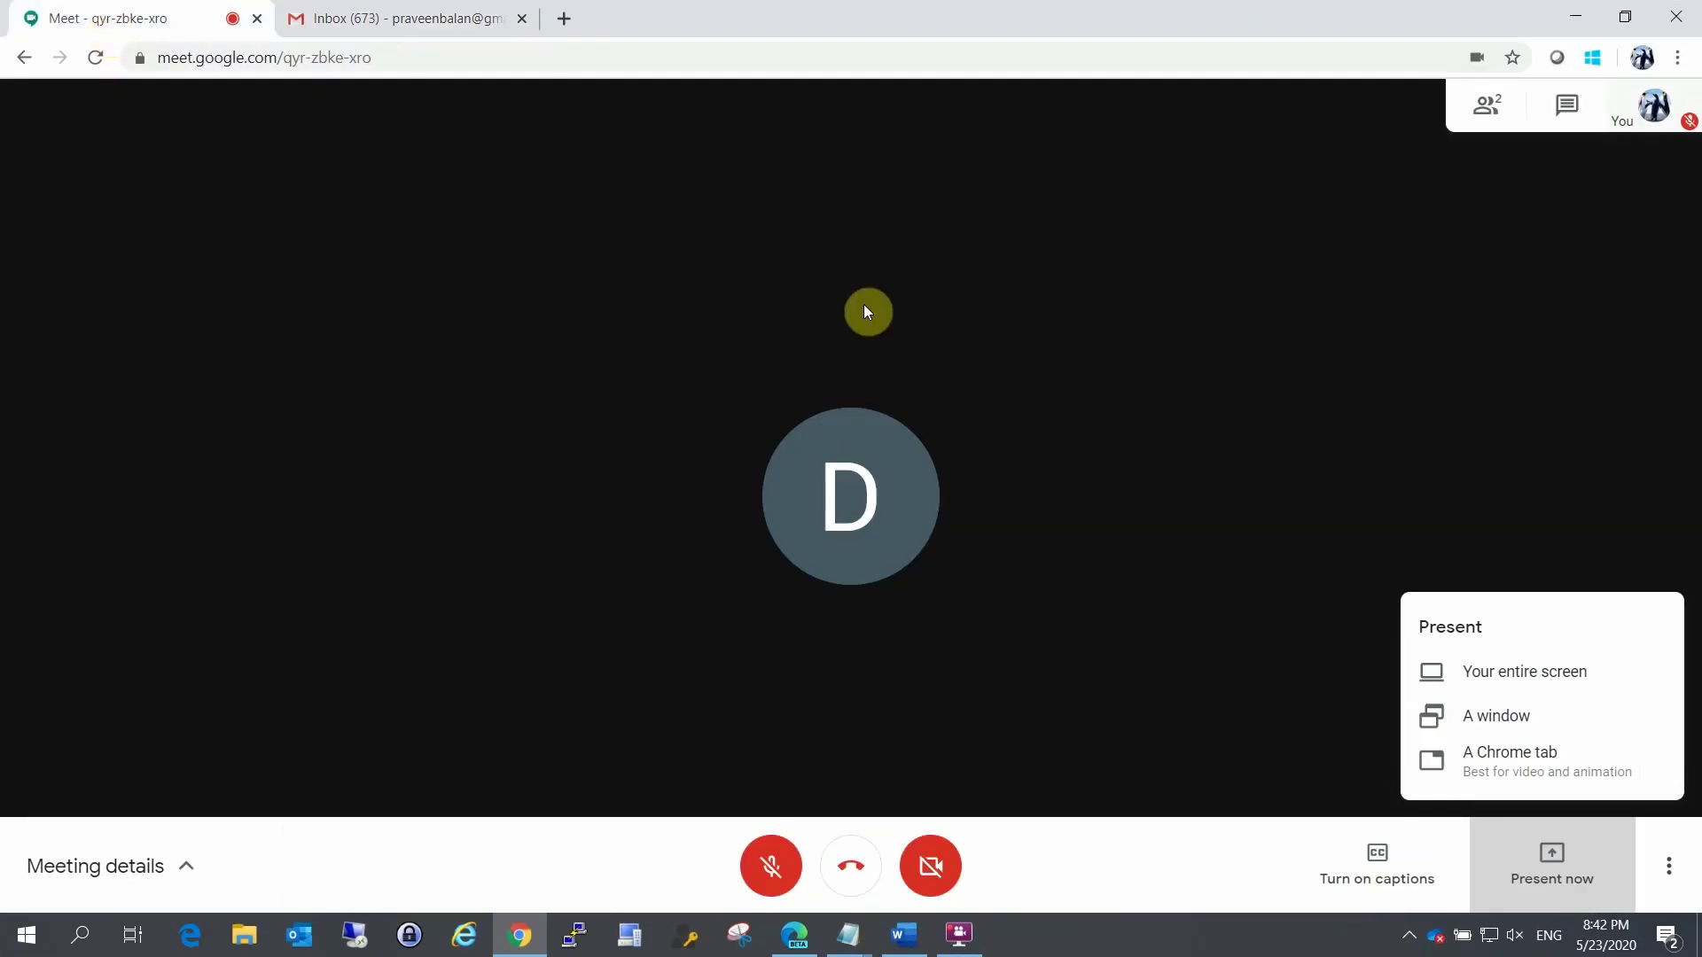
pyautogui.click(1543, 764)
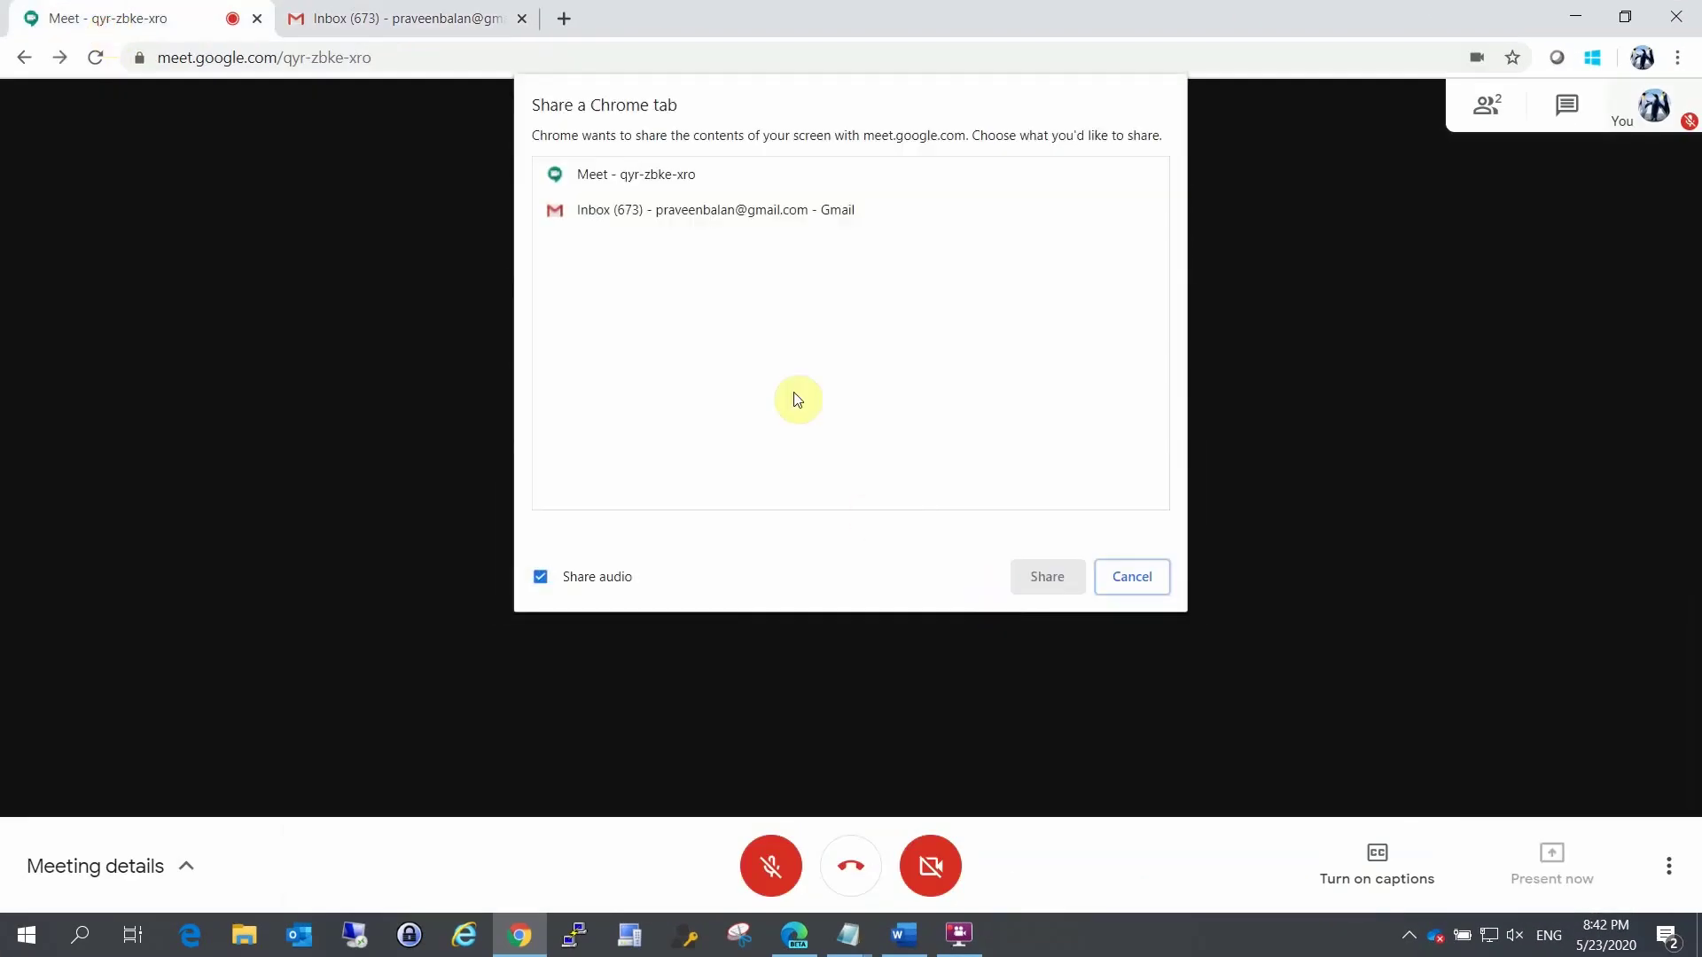
pyautogui.click(608, 207)
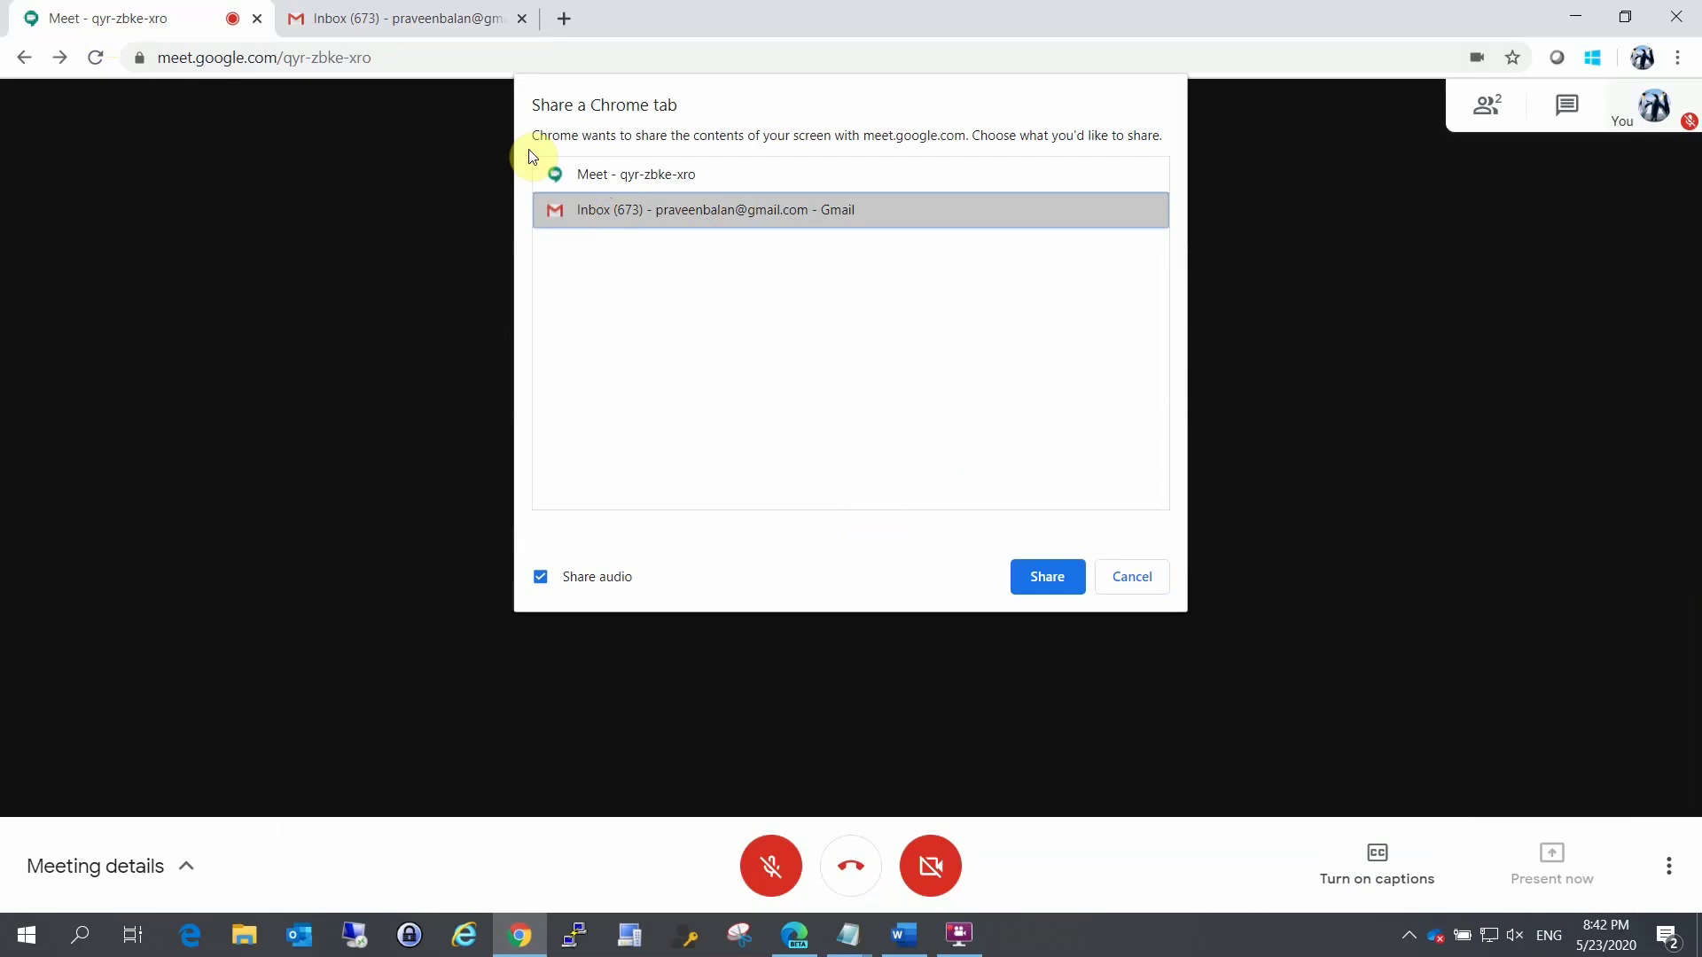
pyautogui.click(1047, 577)
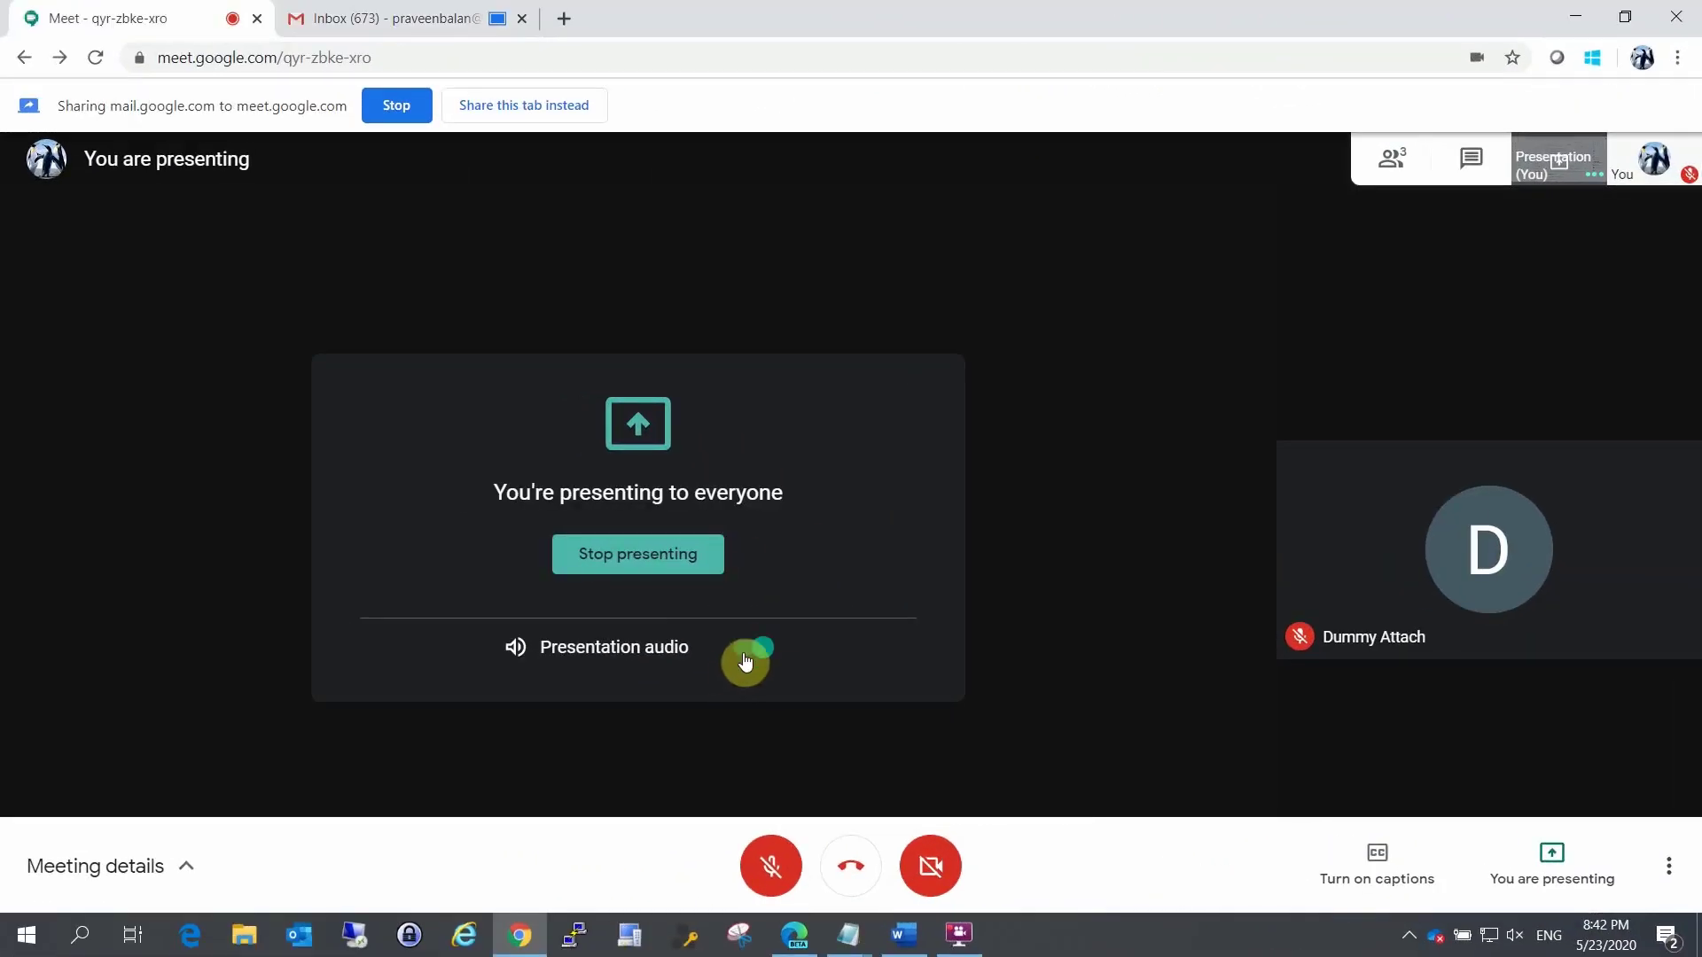
pyautogui.click(751, 653)
pyautogui.click(760, 653)
pyautogui.click(632, 576)
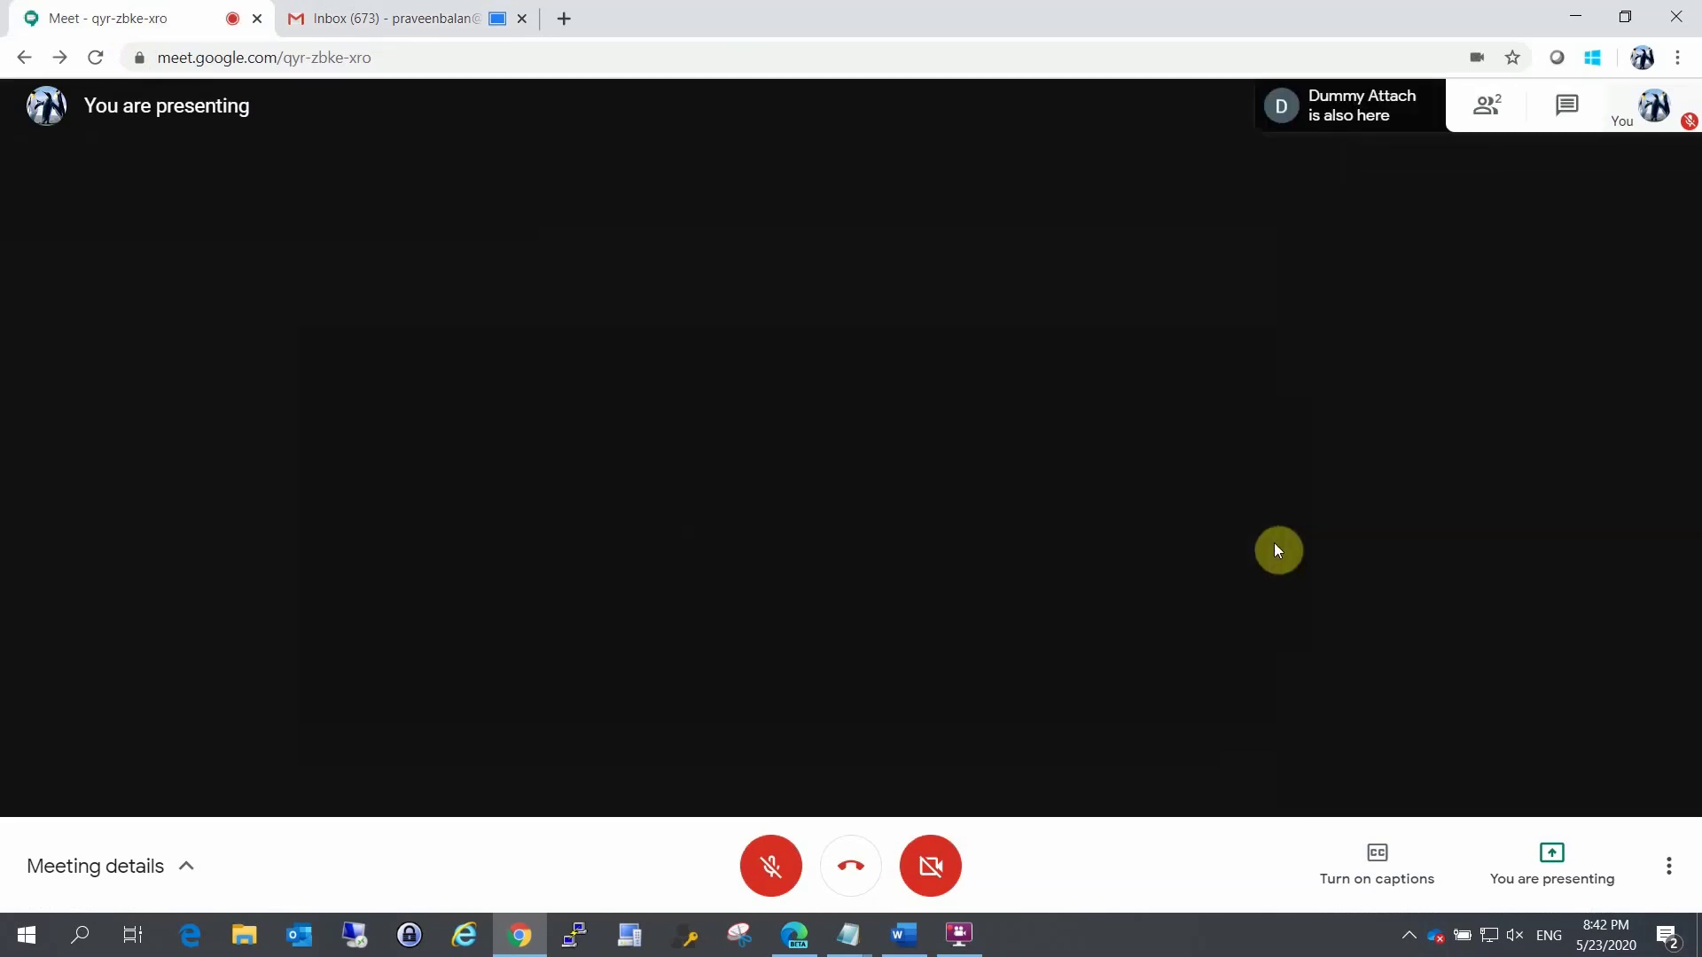
# Step: Leave the call to return to the Google Meet home page
pyautogui.moveTo(828, 828)
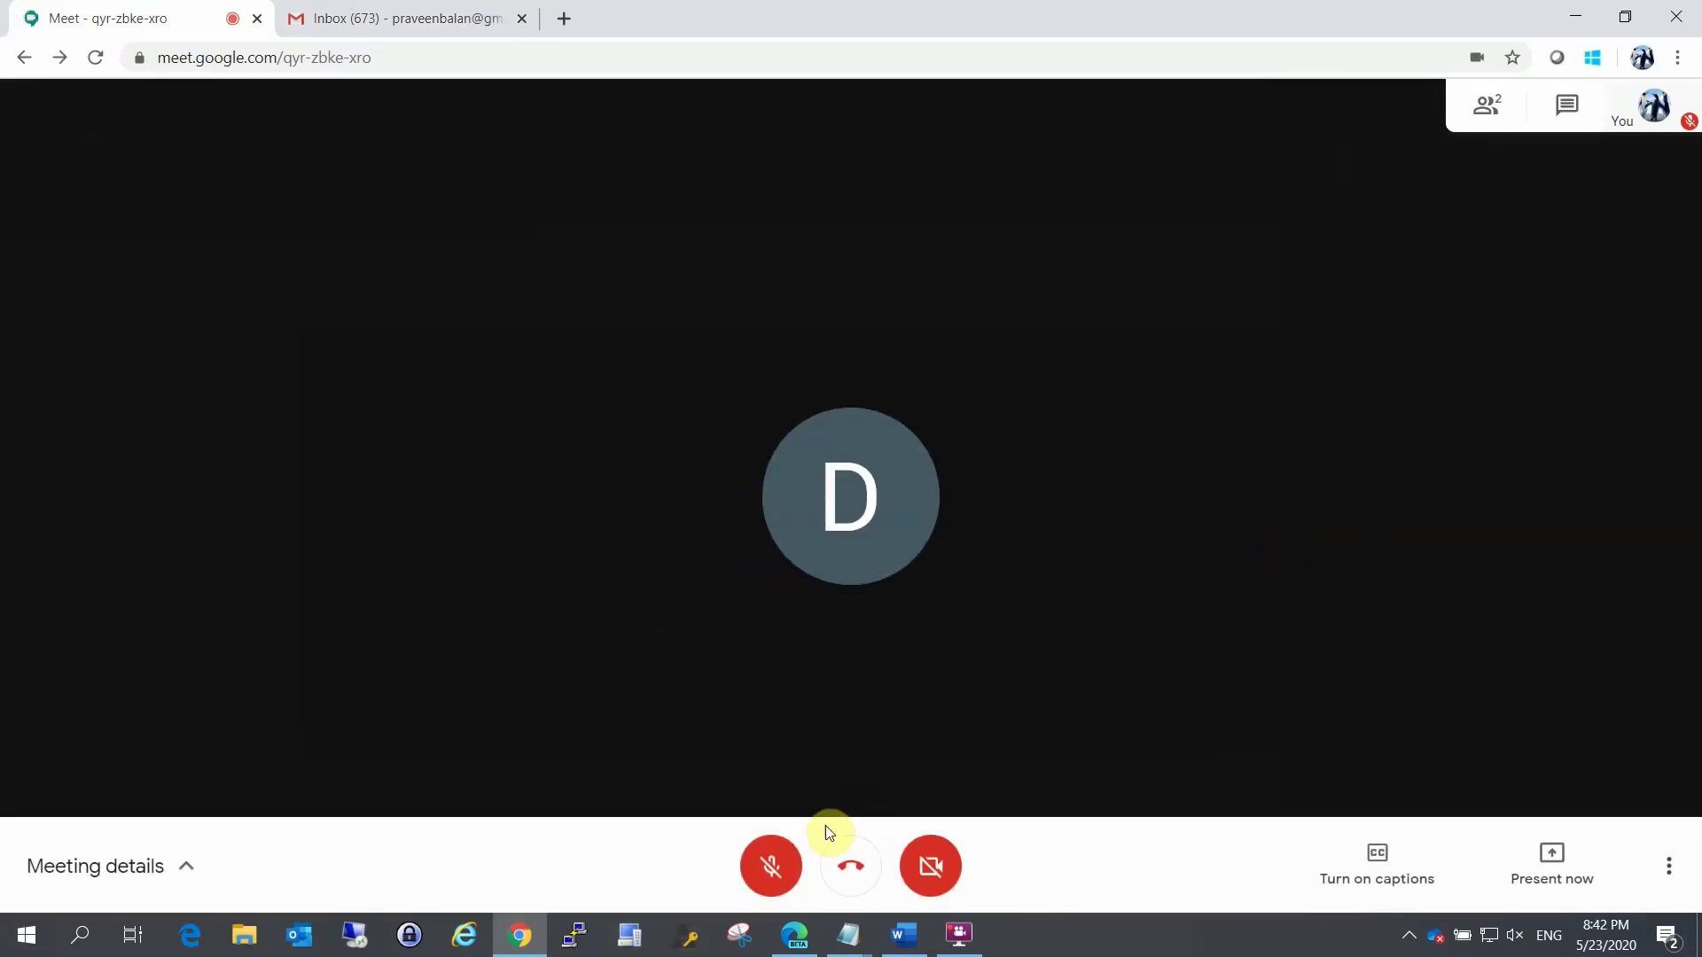
pyautogui.click(852, 874)
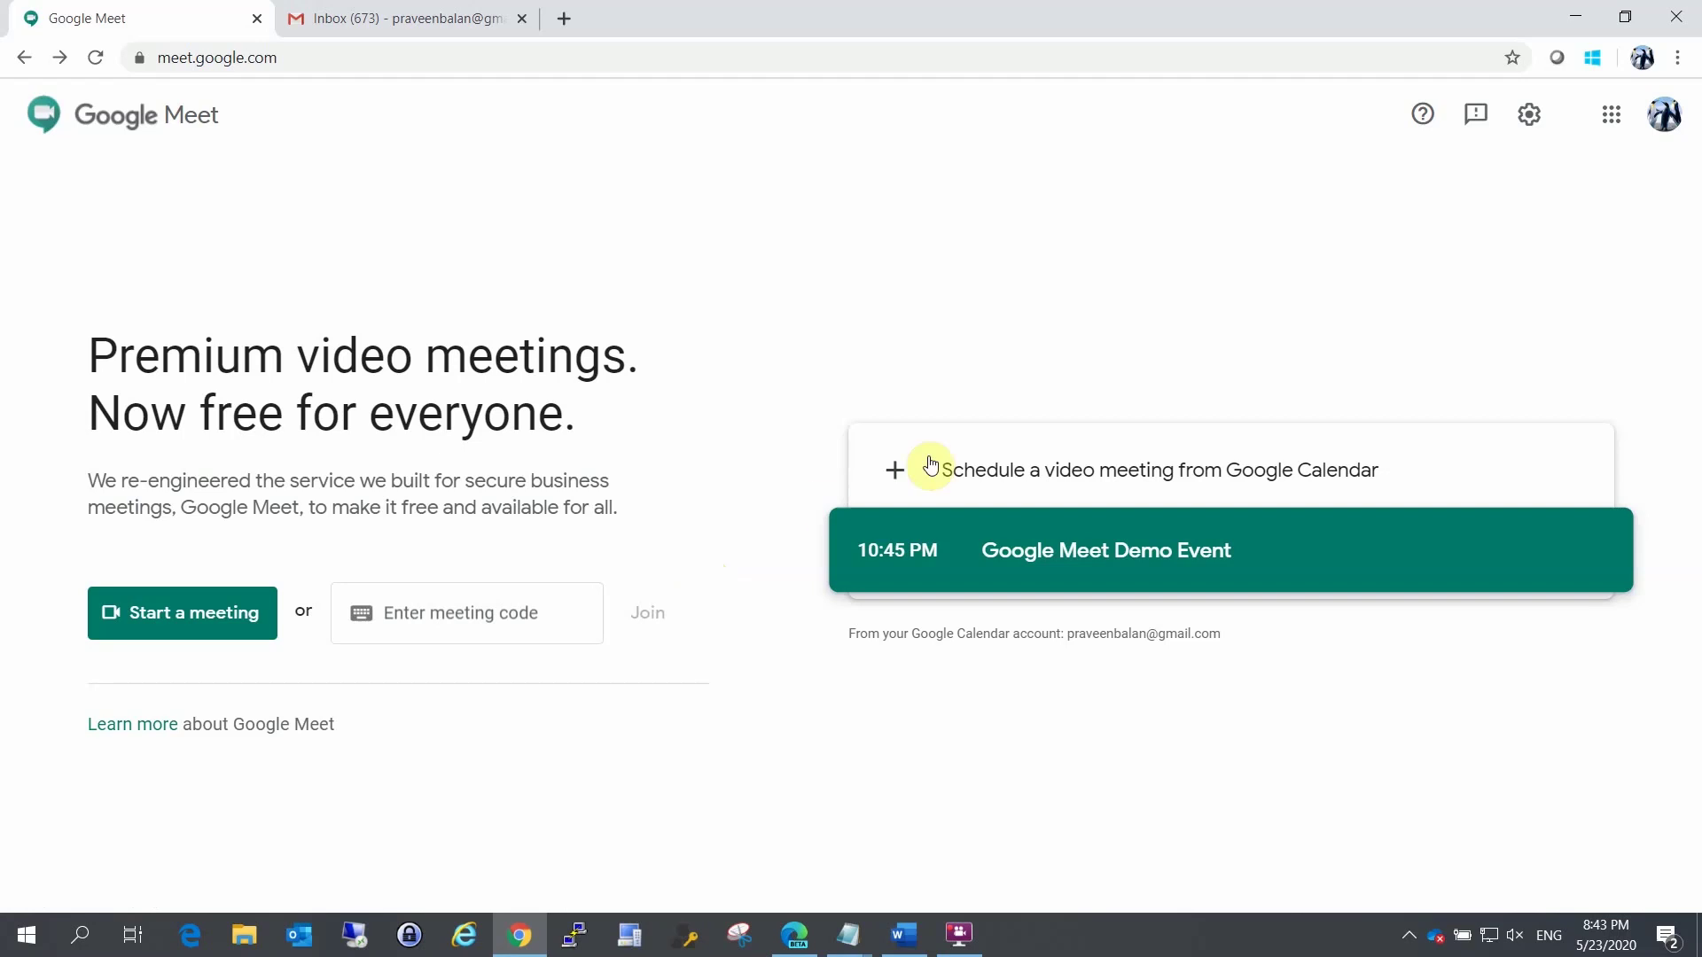
# Step: Schedule a new Calendar video meeting and type a draft title
pyautogui.click(994, 493)
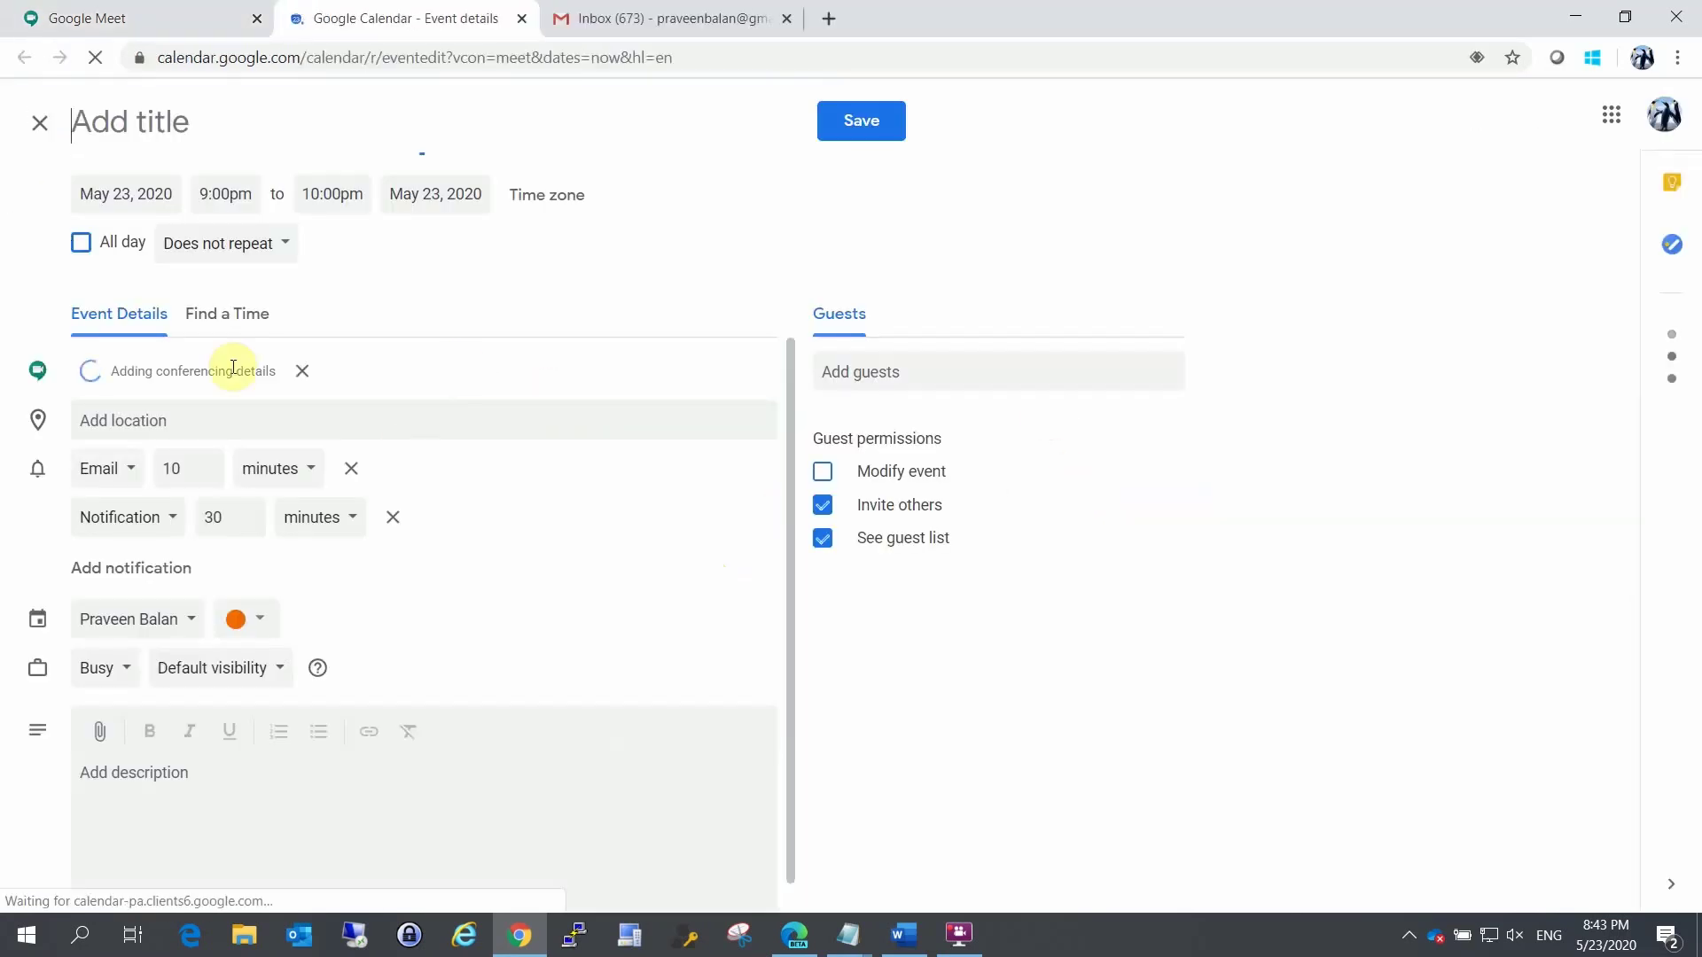
pyautogui.write('Lets Me')
pyautogui.press('BackSpace')
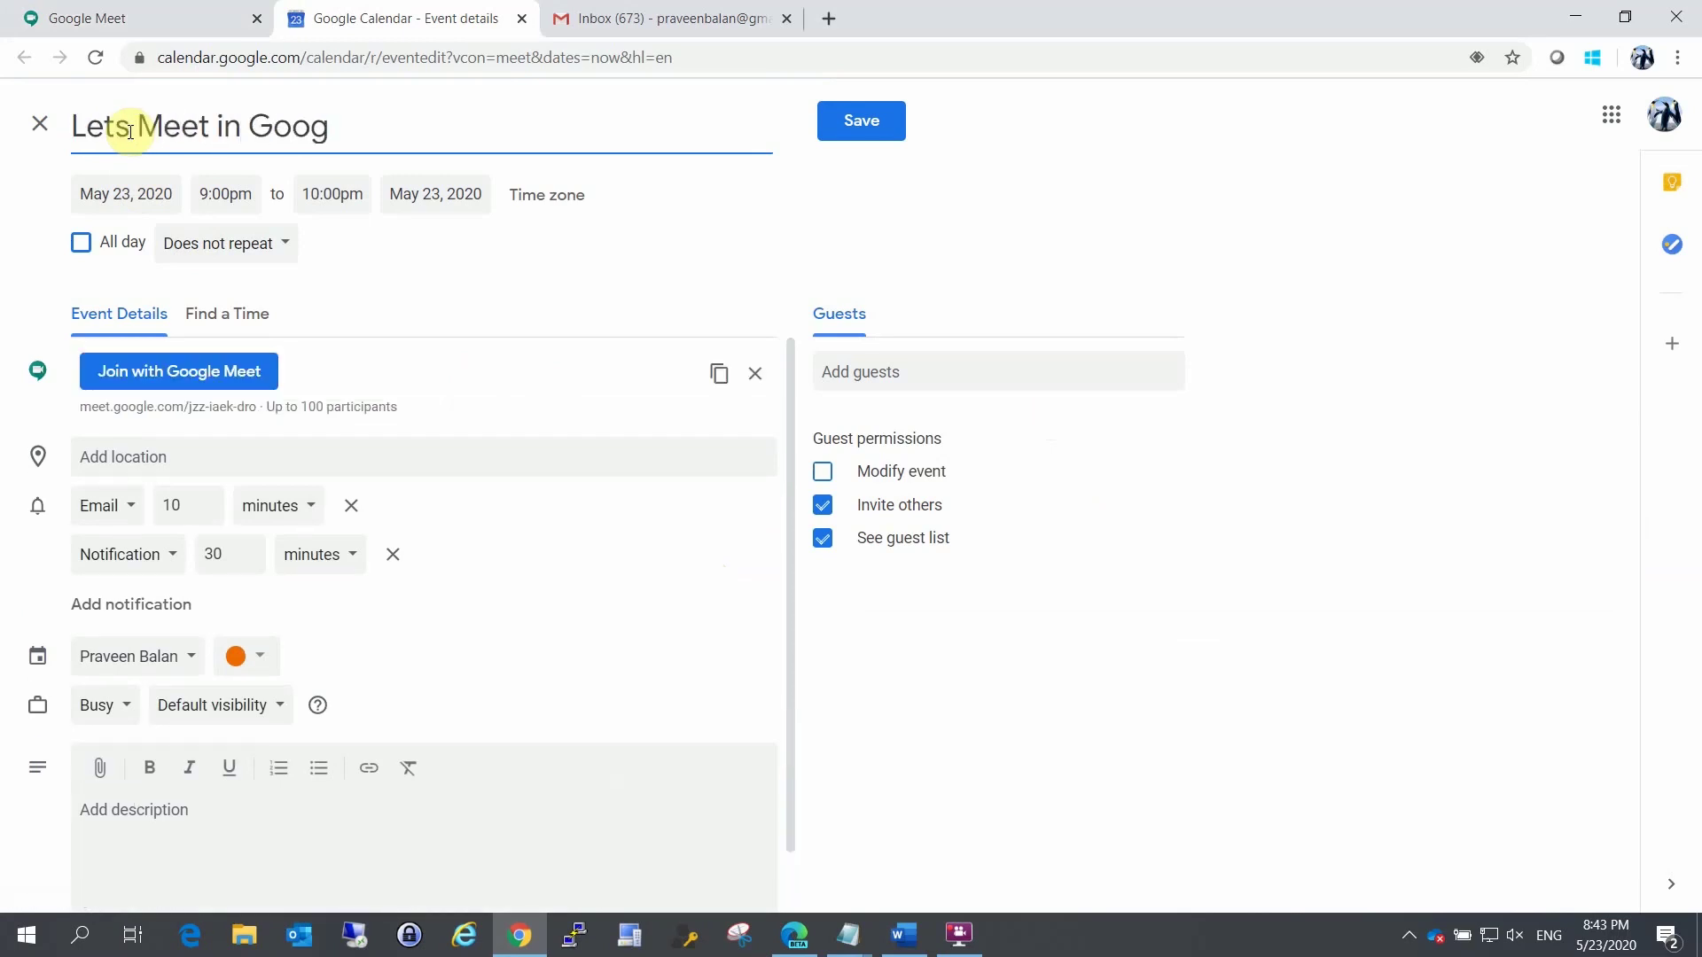
pyautogui.press('BackSpace')
pyautogui.press('BackSpace')
pyautogui.press('BackSpace')
pyautogui.press('BackSpace')
pyautogui.press('BackSpace')
pyautogui.press('BackSpace')
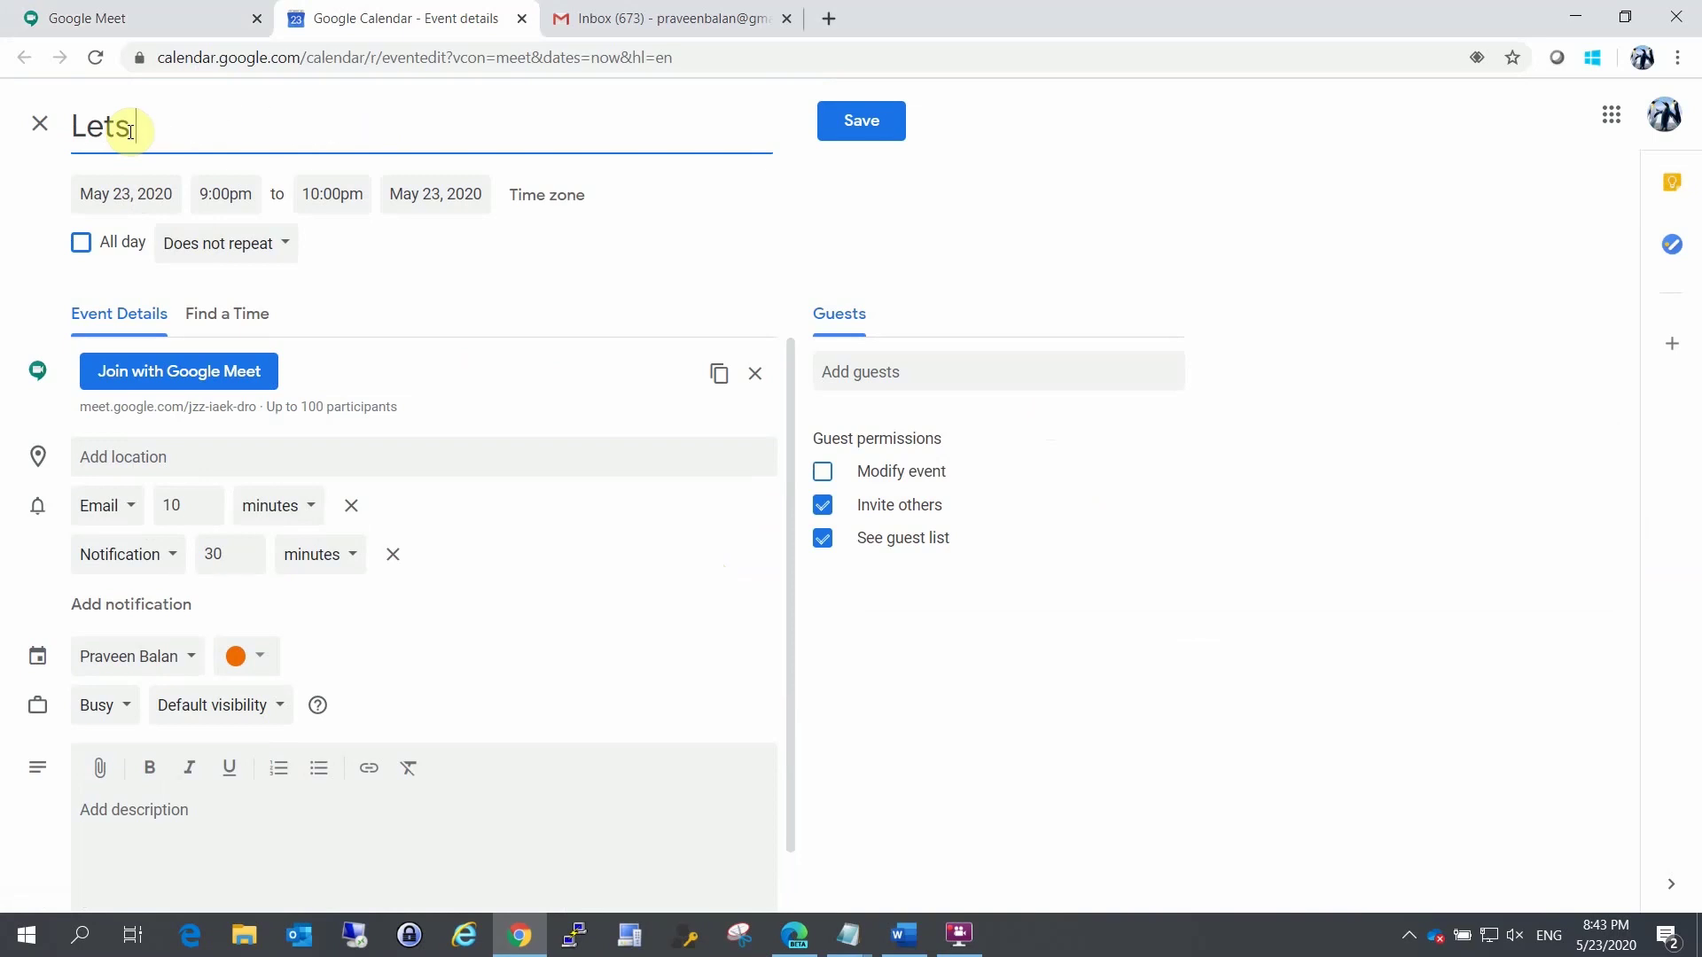
pyautogui.press('BackSpace')
pyautogui.press('BackSpace')
pyautogui.press('BackSpace')
pyautogui.press('BackSpace')
# Step: Retitle the Meet event 'e-Learning - Demo Google Meet'
pyautogui.write('Family Get To')
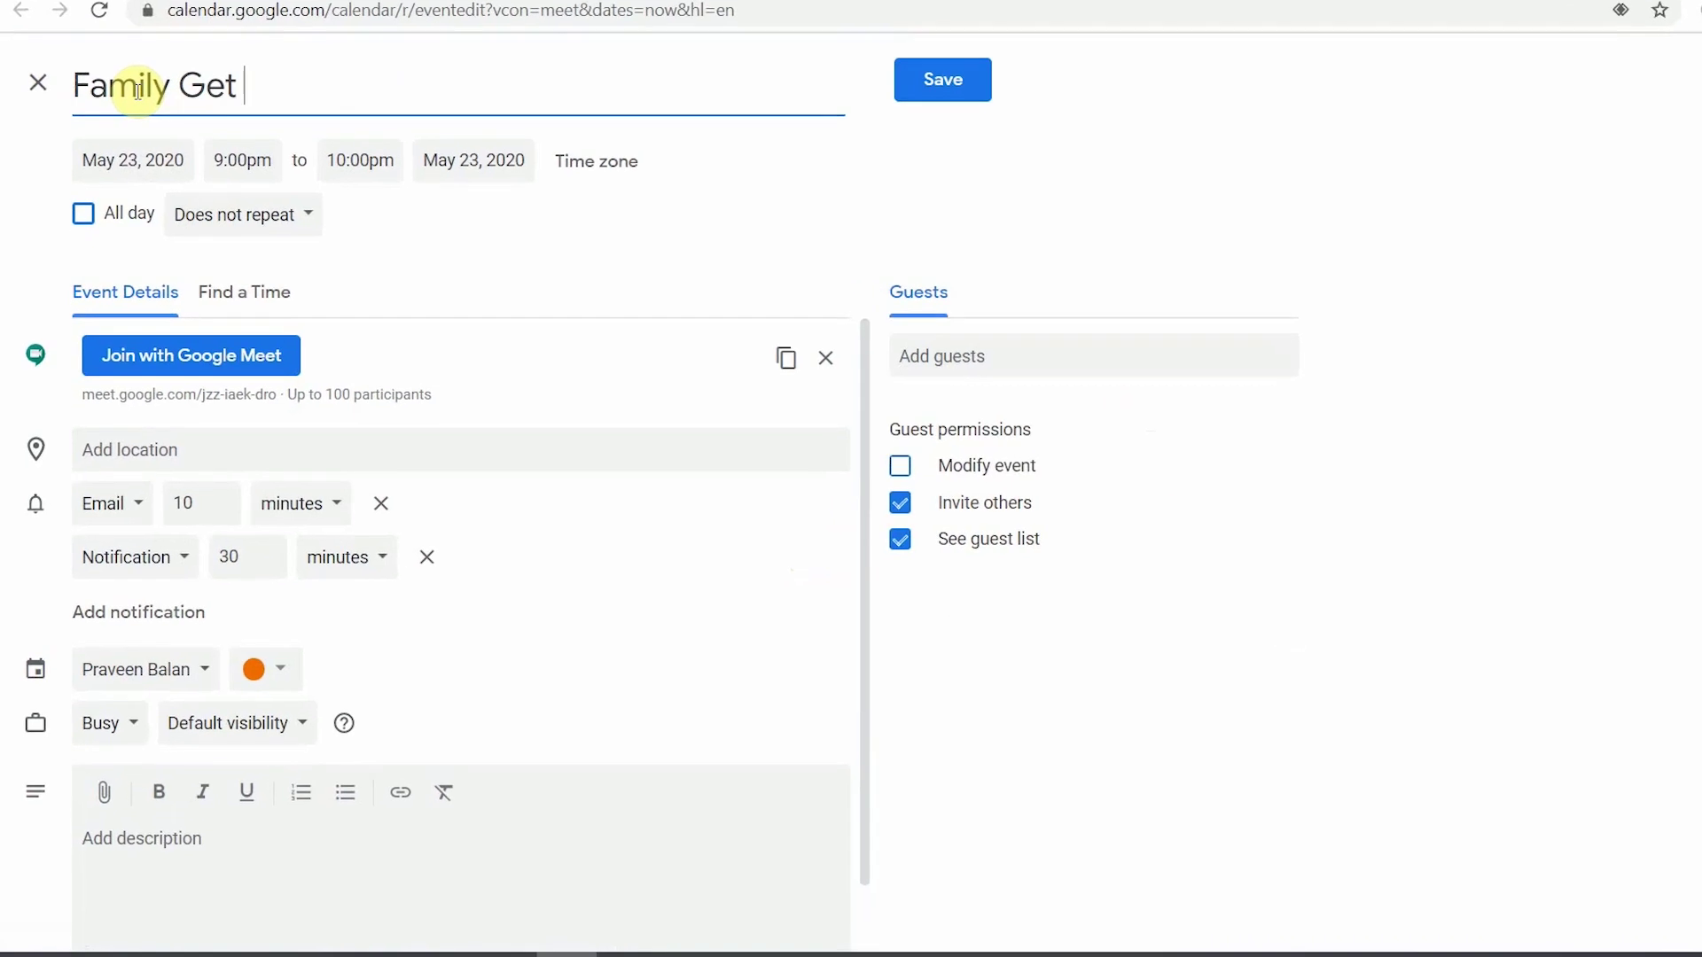
pyautogui.write('ethe')
pyautogui.press('BackSpace')
pyautogui.press('BackSpace')
pyautogui.press('BackSpace')
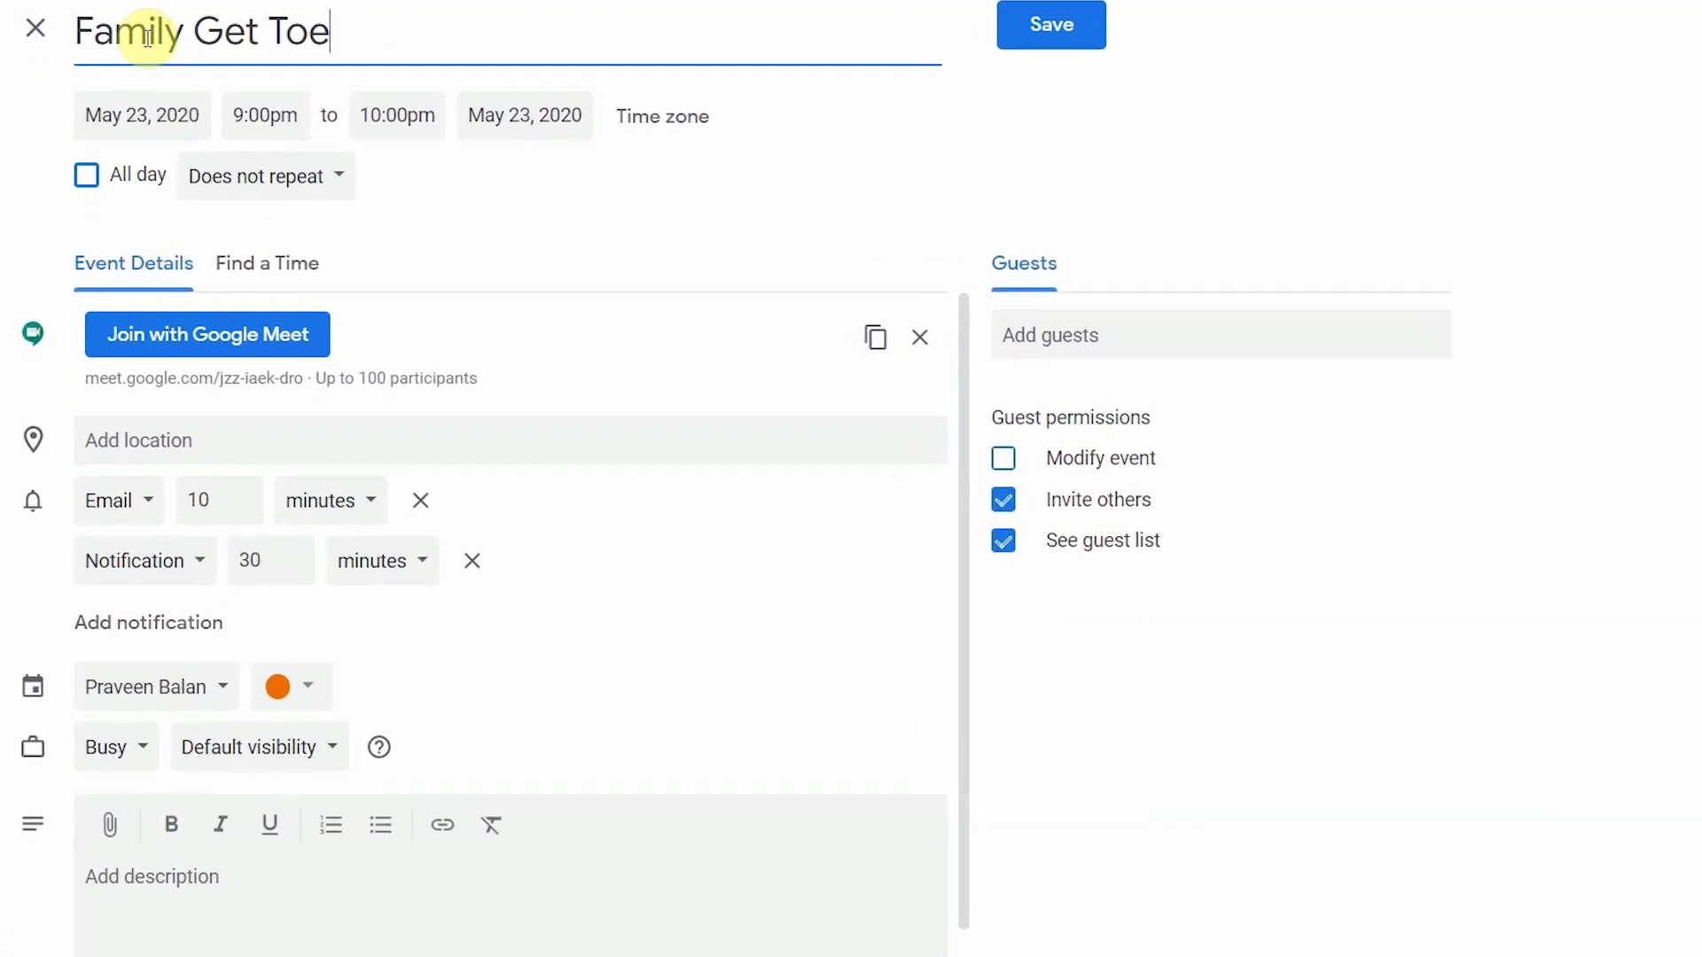
pyautogui.write('ethe')
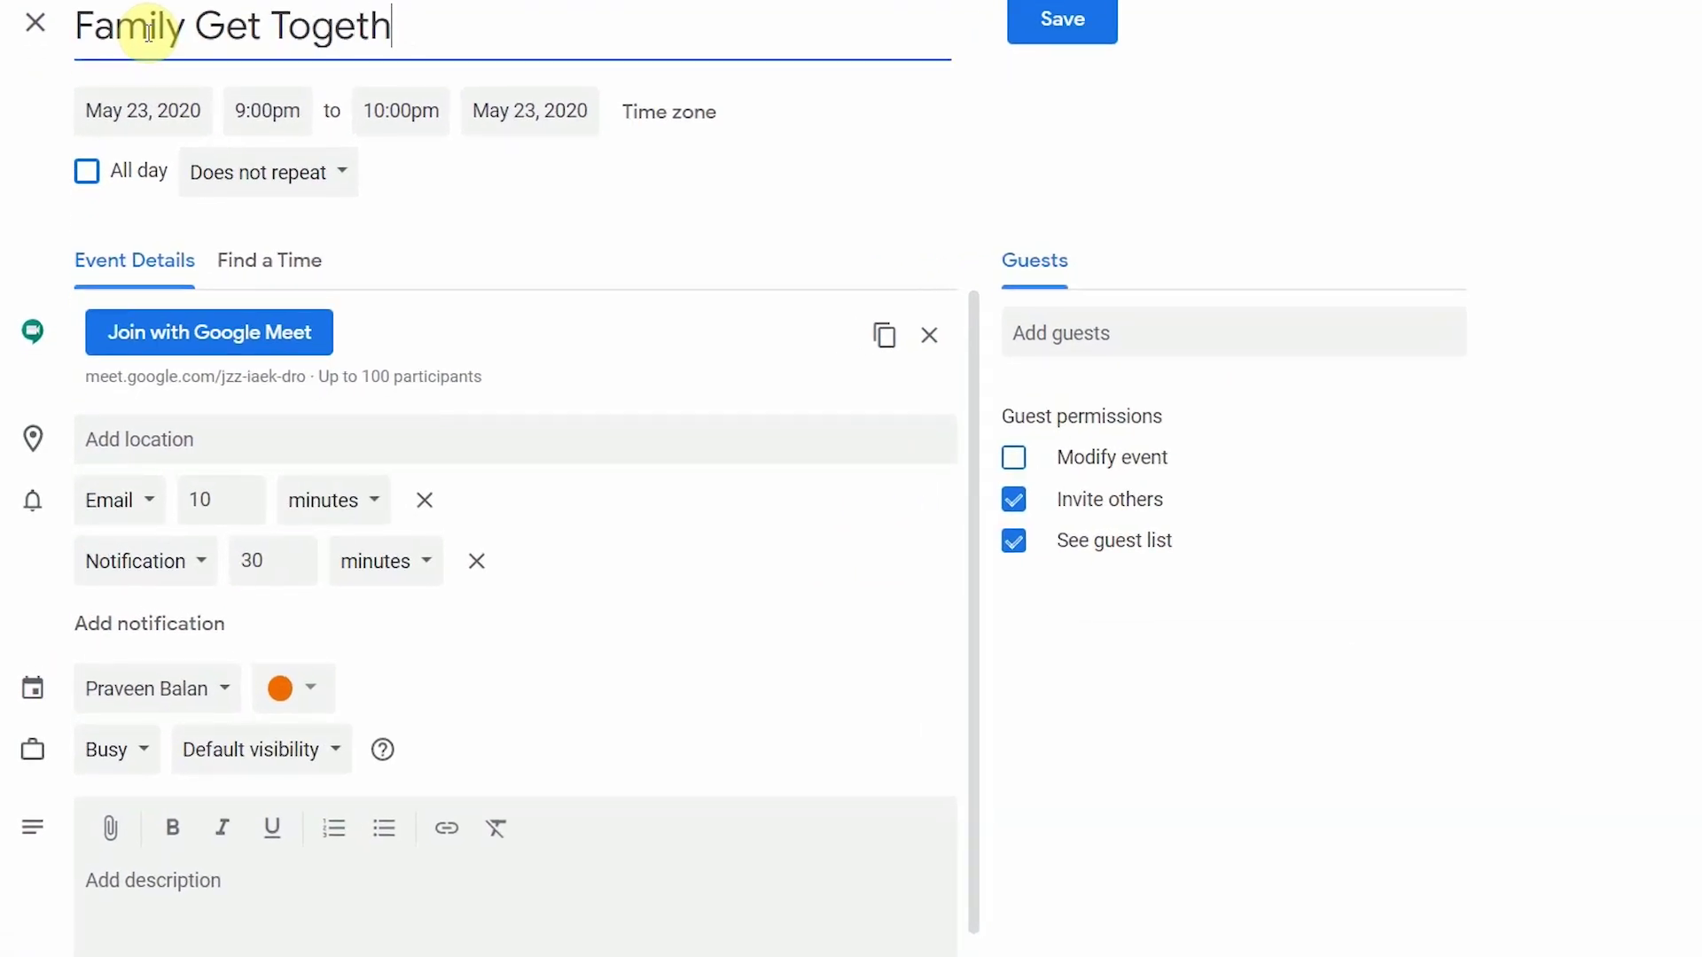
pyautogui.press('BackSpace')
pyautogui.press('BackSpace')
pyautogui.press('BackSpace')
pyautogui.press('BackSpace')
pyautogui.press('BackSpace')
pyautogui.press('BackSpace')
pyautogui.press('BackSpace')
pyautogui.press('BackSpace')
pyautogui.press('BackSpace')
pyautogui.press('BackSpace')
pyautogui.press('BackSpace')
pyautogui.press('BackSpace')
pyautogui.press('BackSpace')
pyautogui.press('BackSpace')
pyautogui.press('BackSpace')
pyautogui.press('BackSpace')
pyautogui.press('BackSpace')
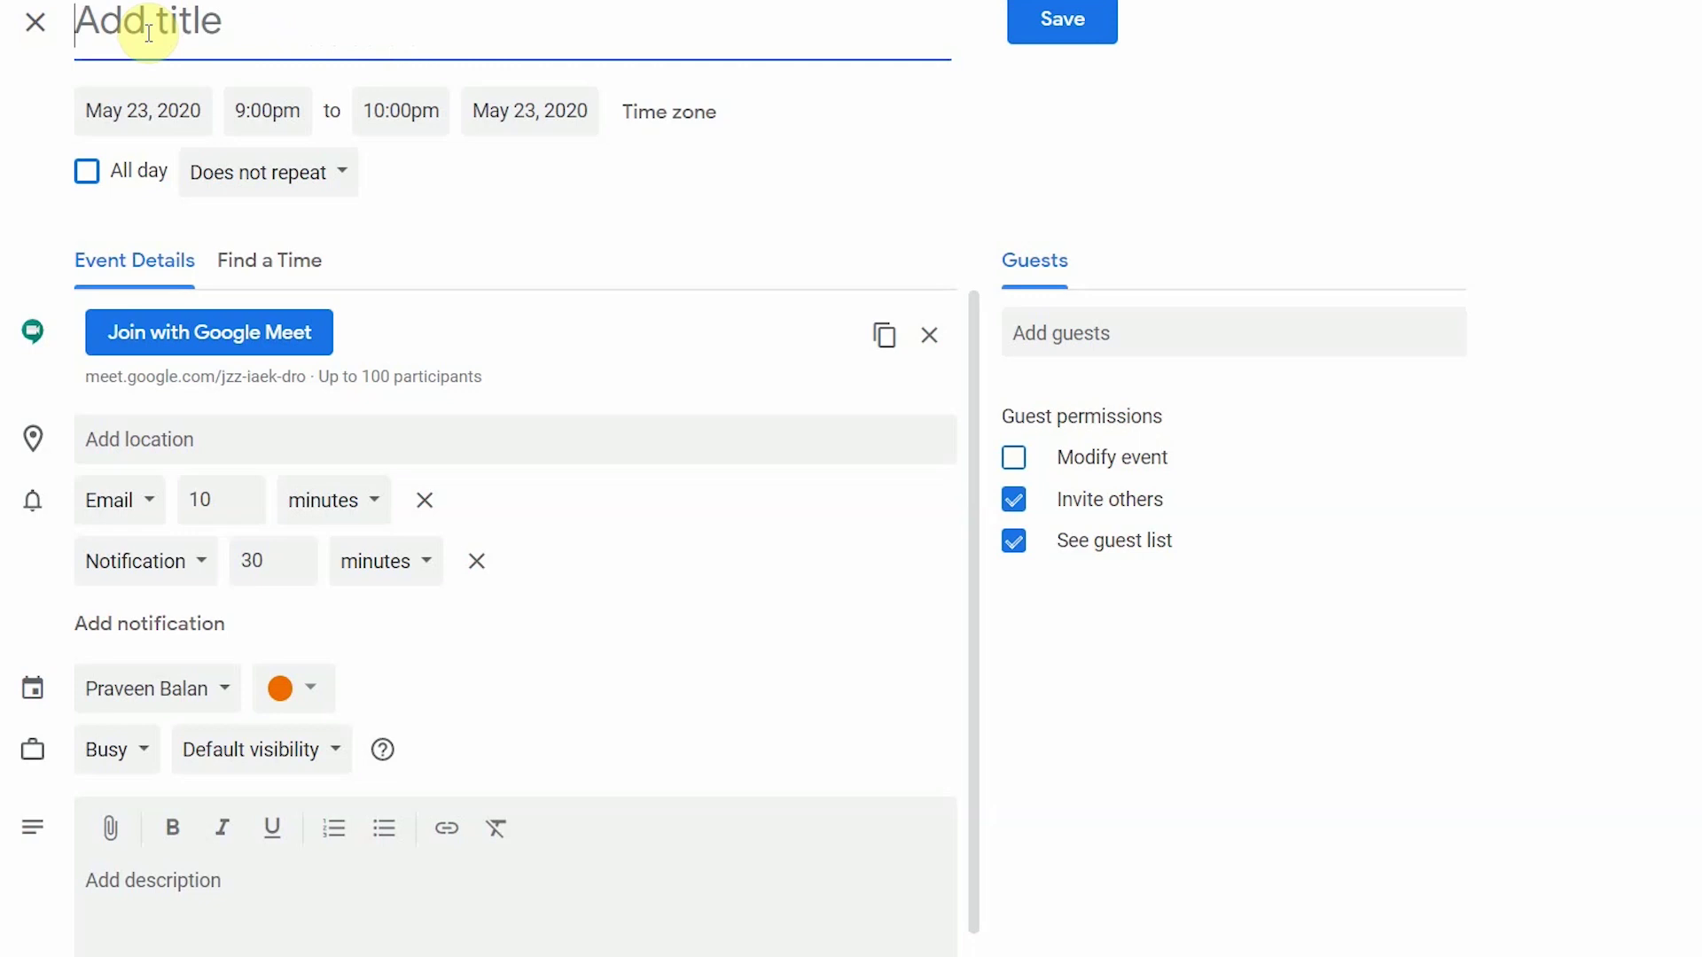
pyautogui.write('e-Learning')
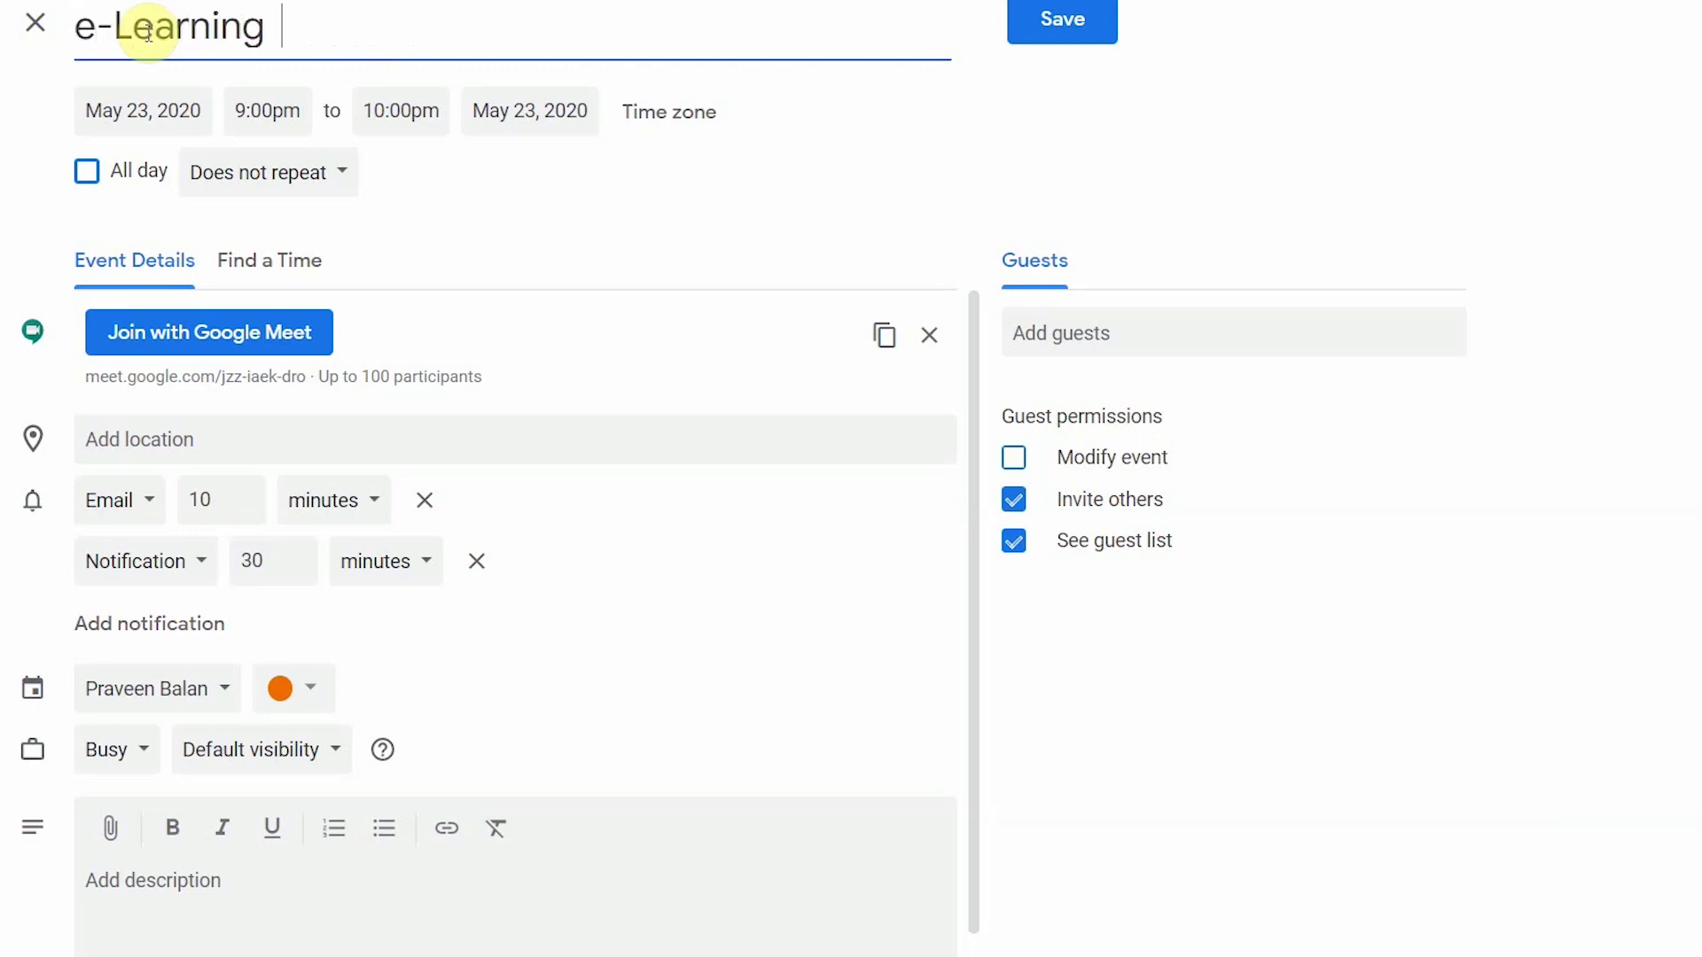
pyautogui.write(' - Demo ')
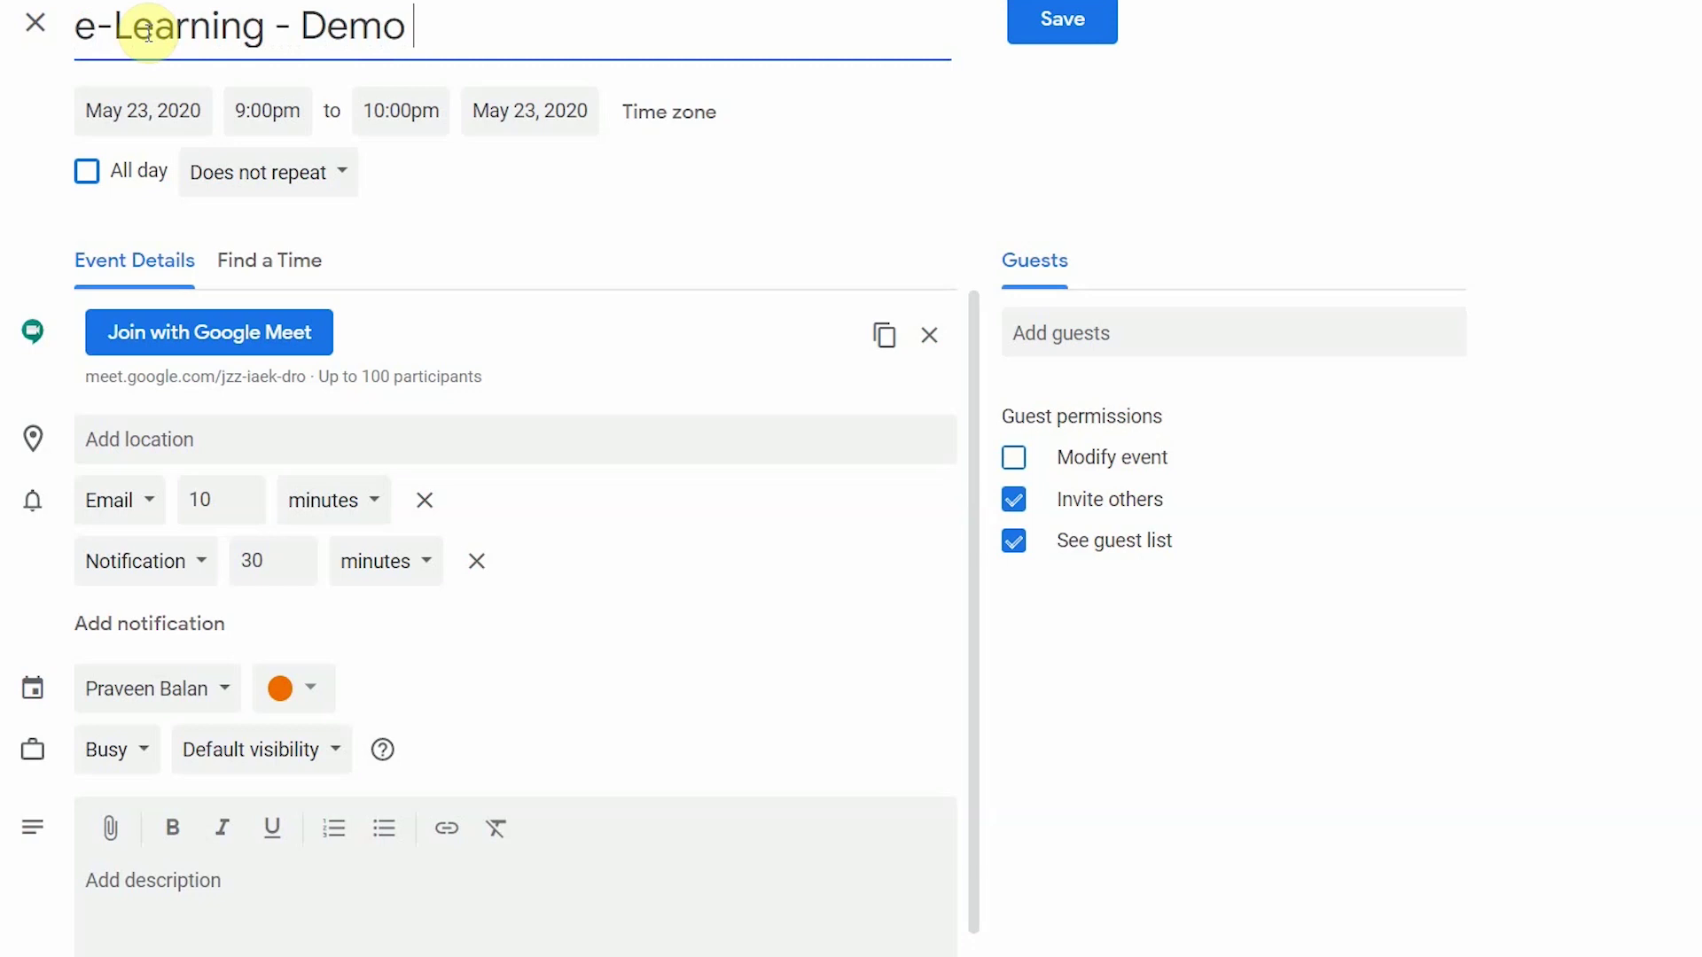
pyautogui.write('Google Meet')
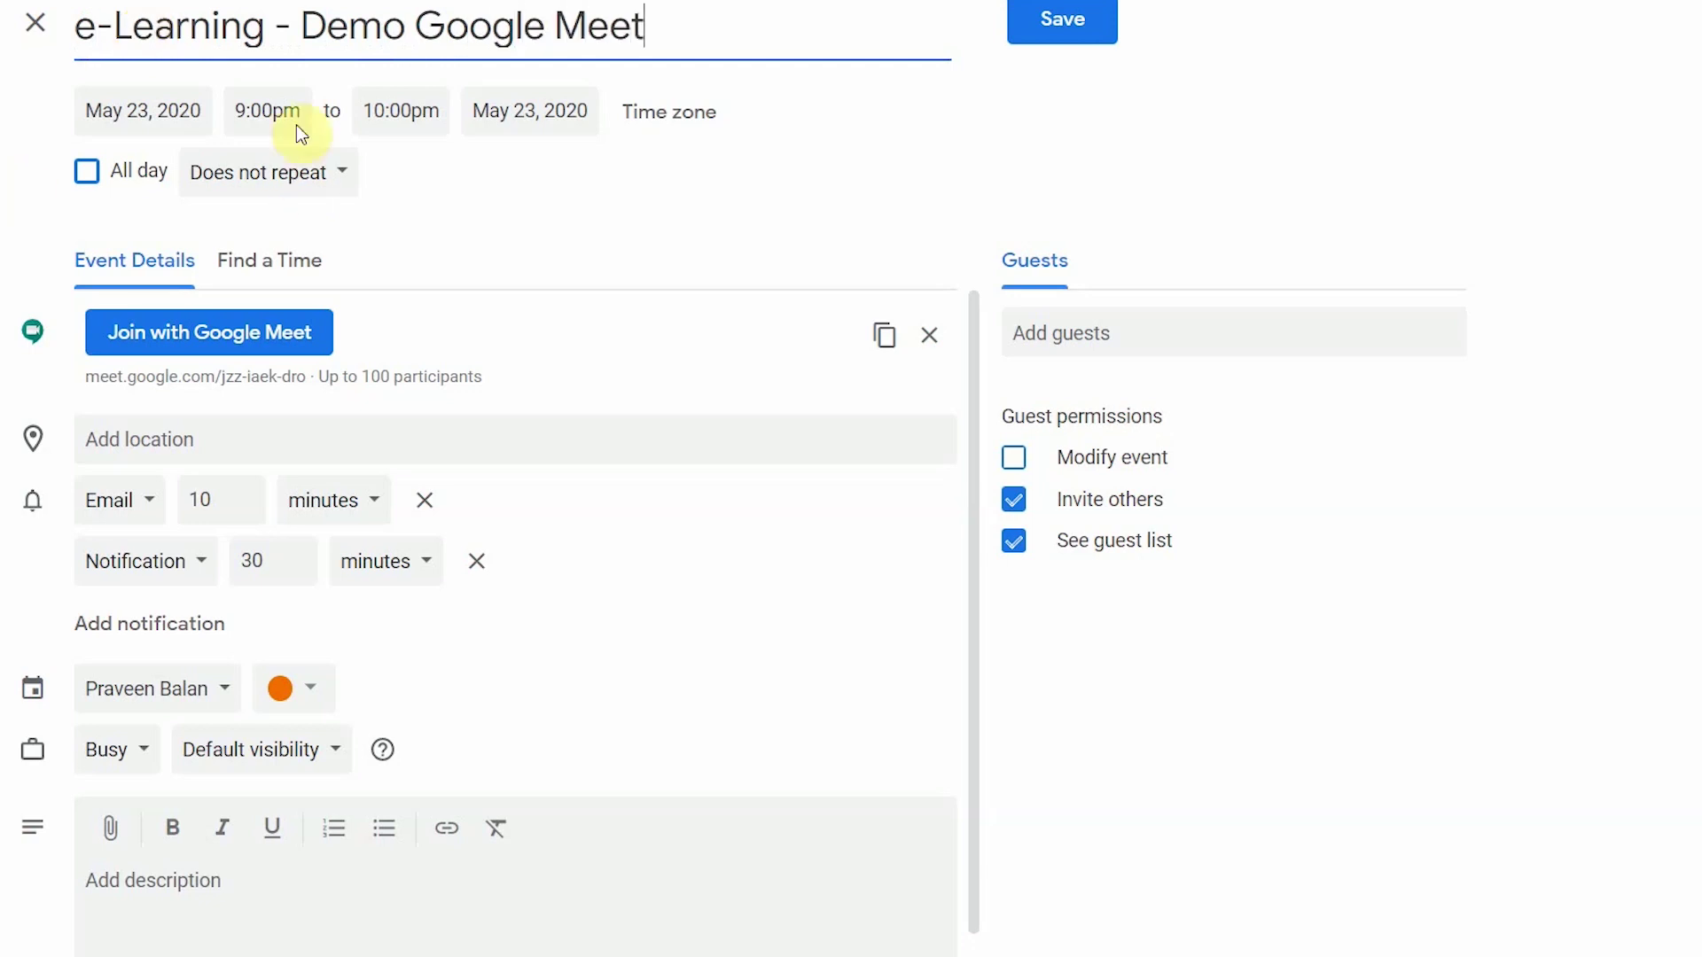
pyautogui.click(166, 108)
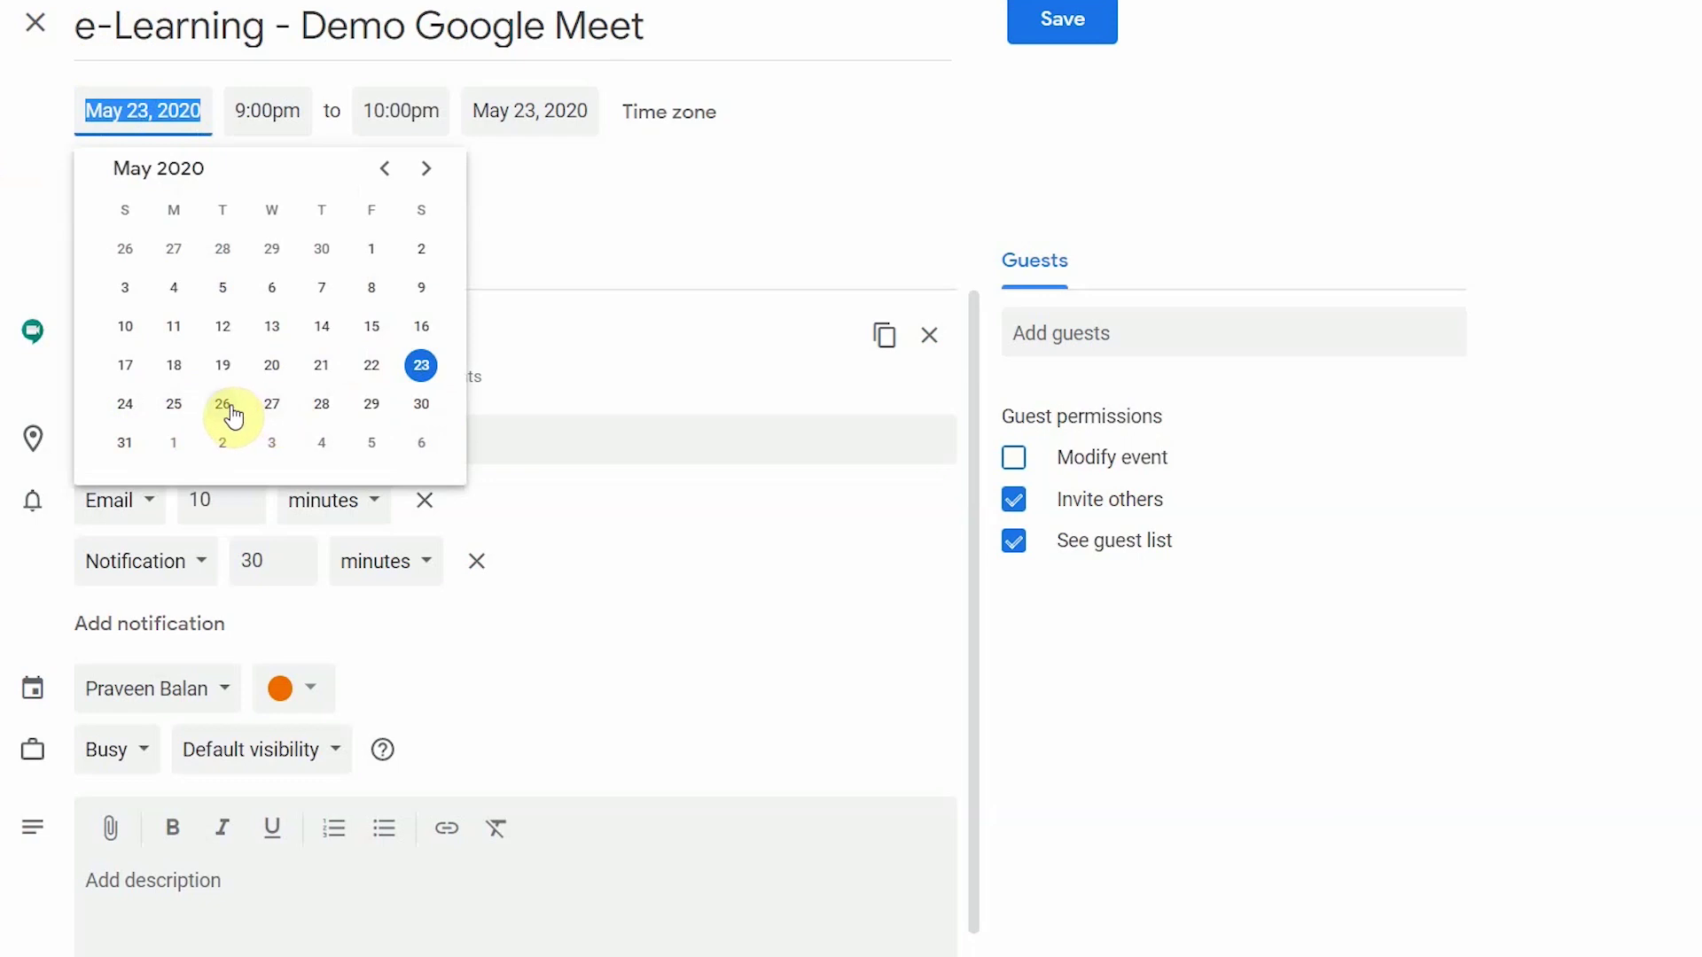
# Step: Move the event to May 25, 2020, starting at 9:00am
pyautogui.click(175, 404)
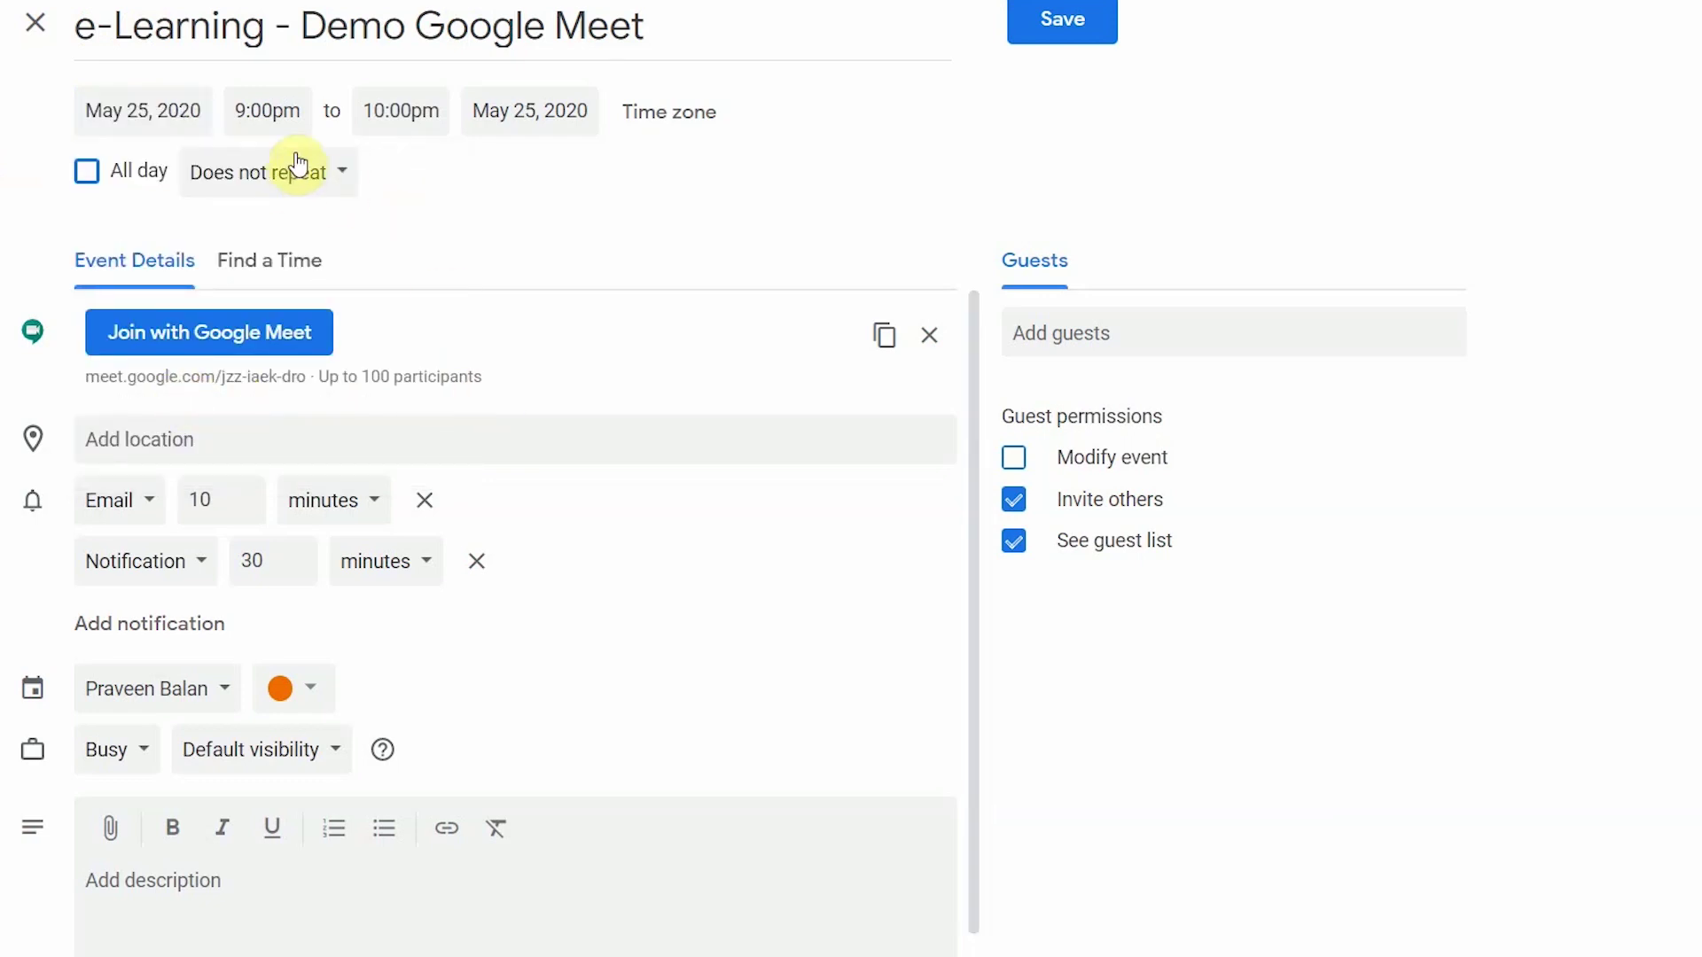
pyautogui.click(278, 112)
pyautogui.scroll(20, 342, 258)
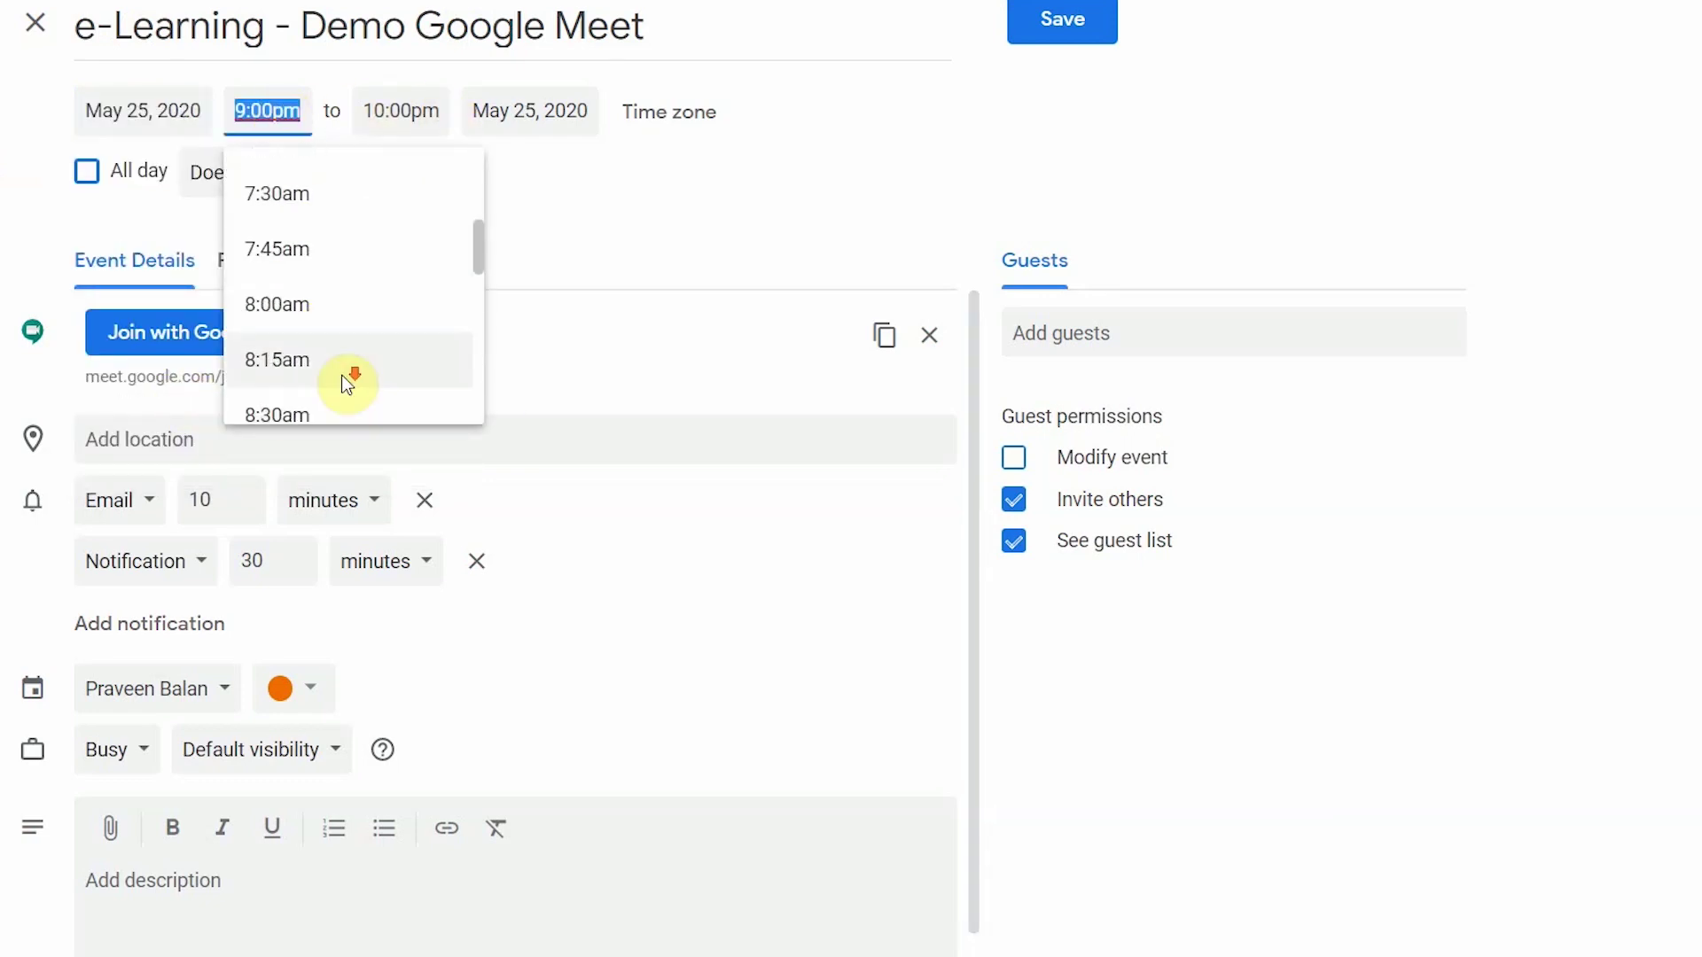
pyautogui.scroll(-2, 346, 383)
pyautogui.click(347, 382)
# Step: Set the event location to Kerala, India and begin writing the description
pyautogui.doubleClick(227, 376)
pyautogui.tripleClick(486, 379)
pyautogui.click(240, 445)
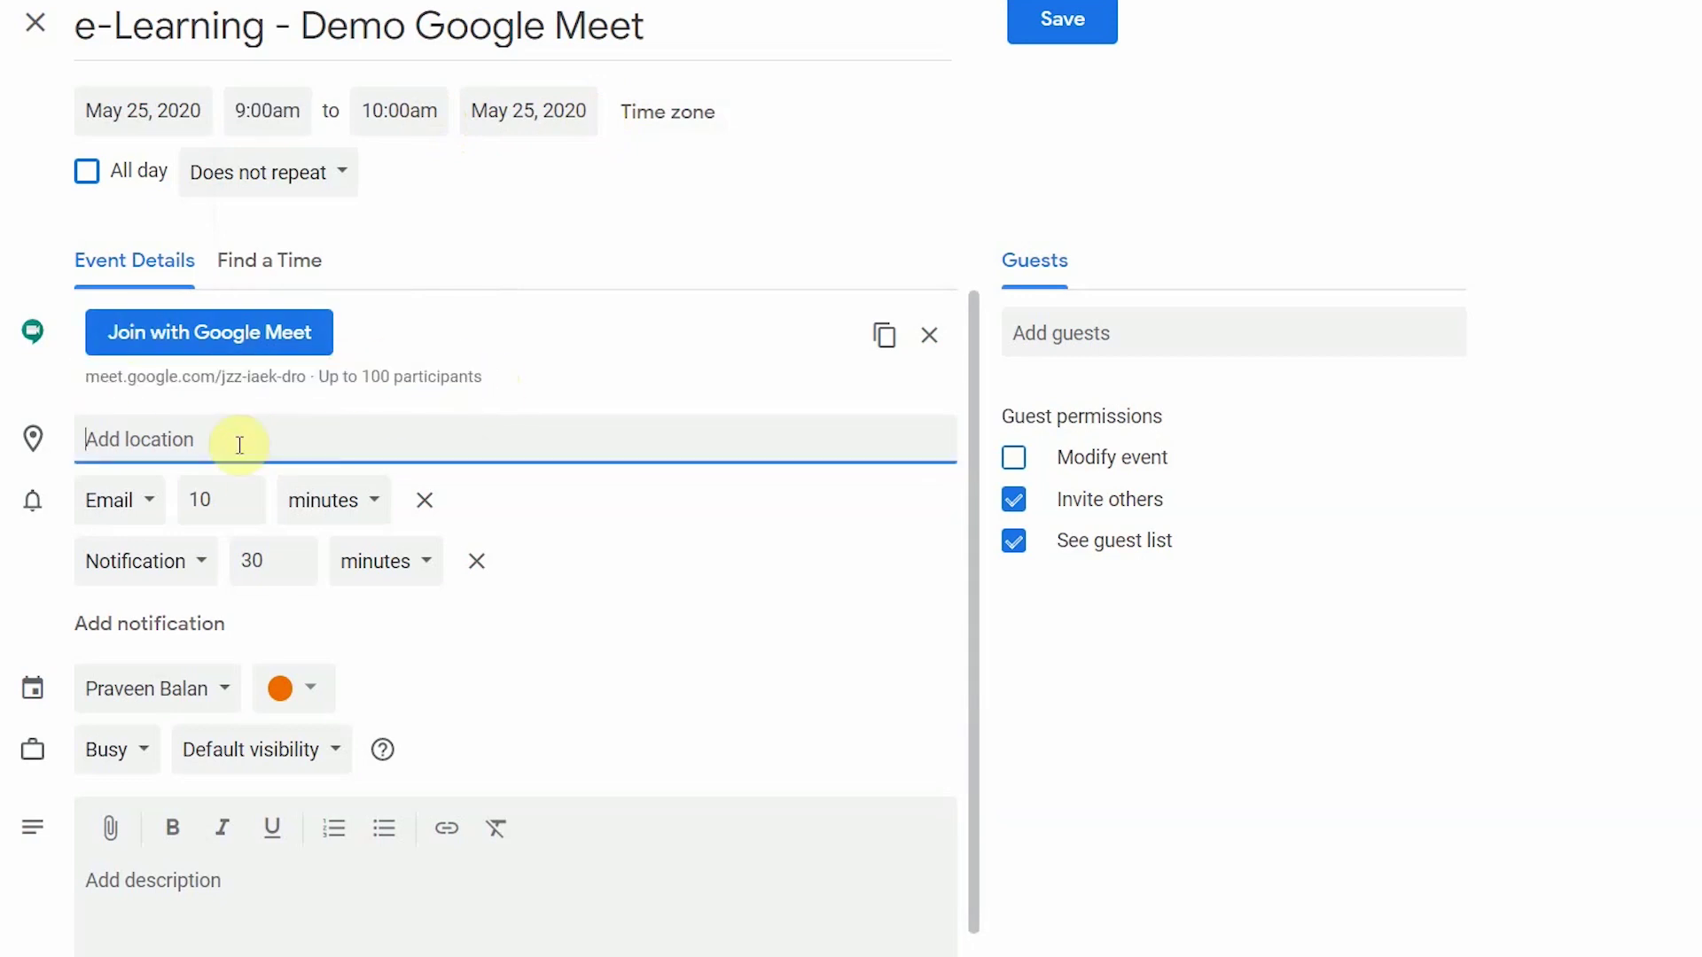
pyautogui.write('Kerala')
pyautogui.click(239, 521)
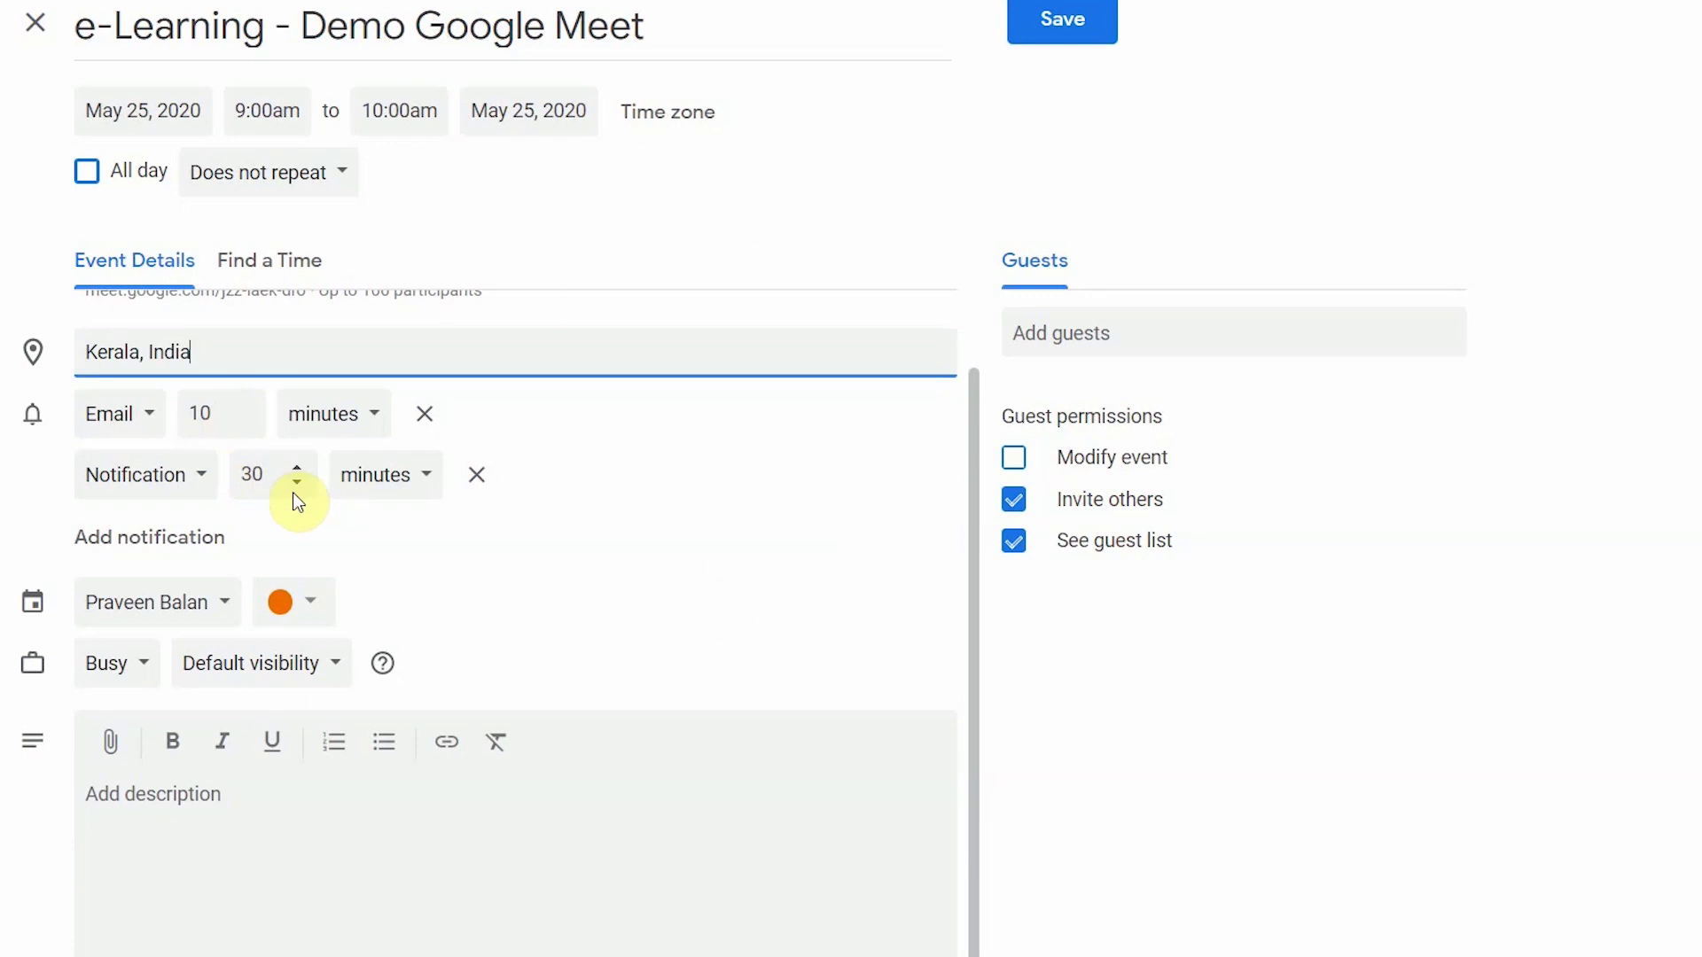
pyautogui.click(182, 807)
pyautogui.write('Dear All,')
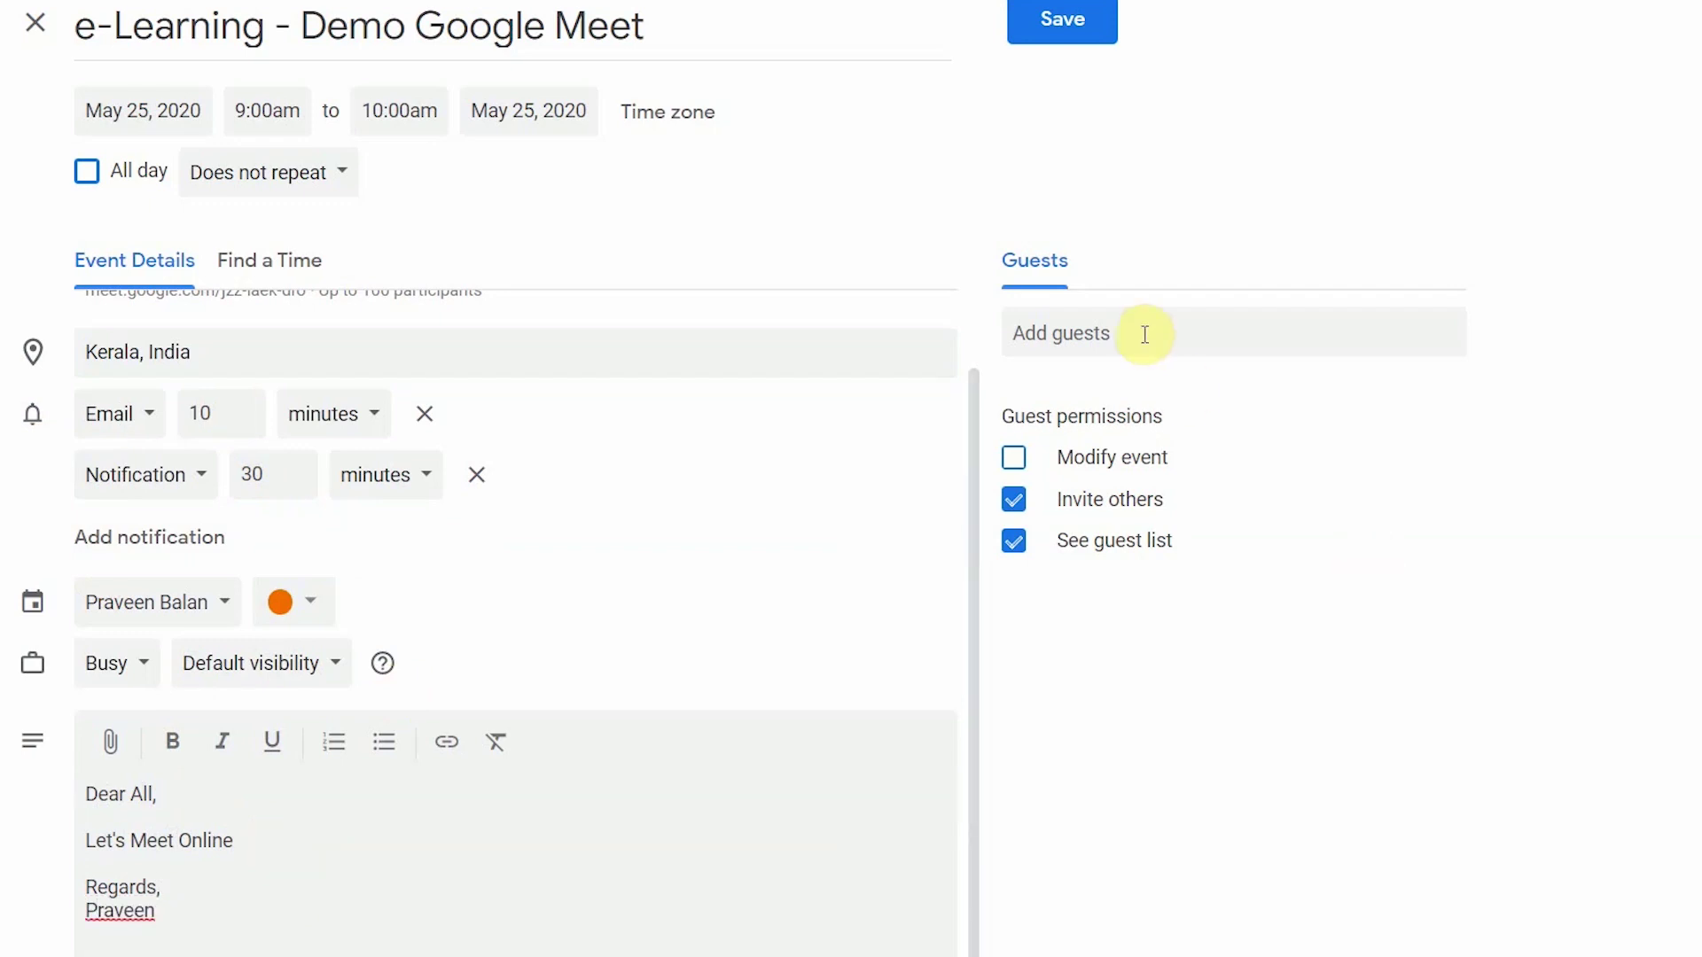
# Step: Add one suggested contact as a guest from the guest suggestions
pyautogui.click(1047, 334)
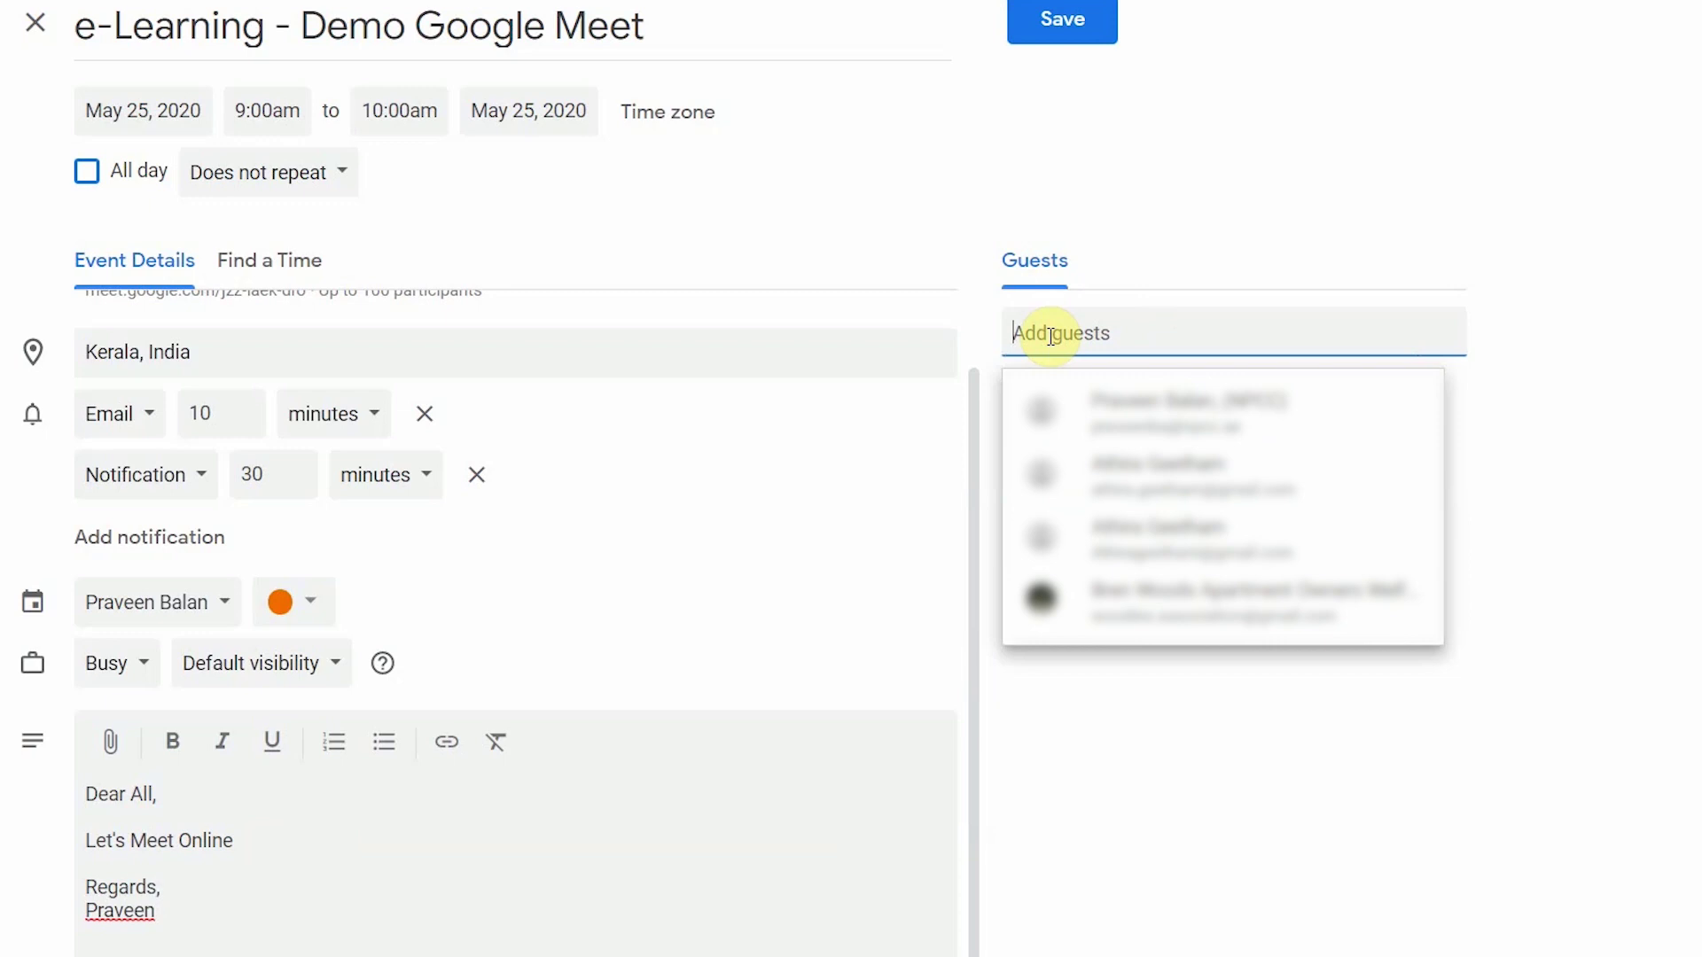
pyautogui.click(1206, 487)
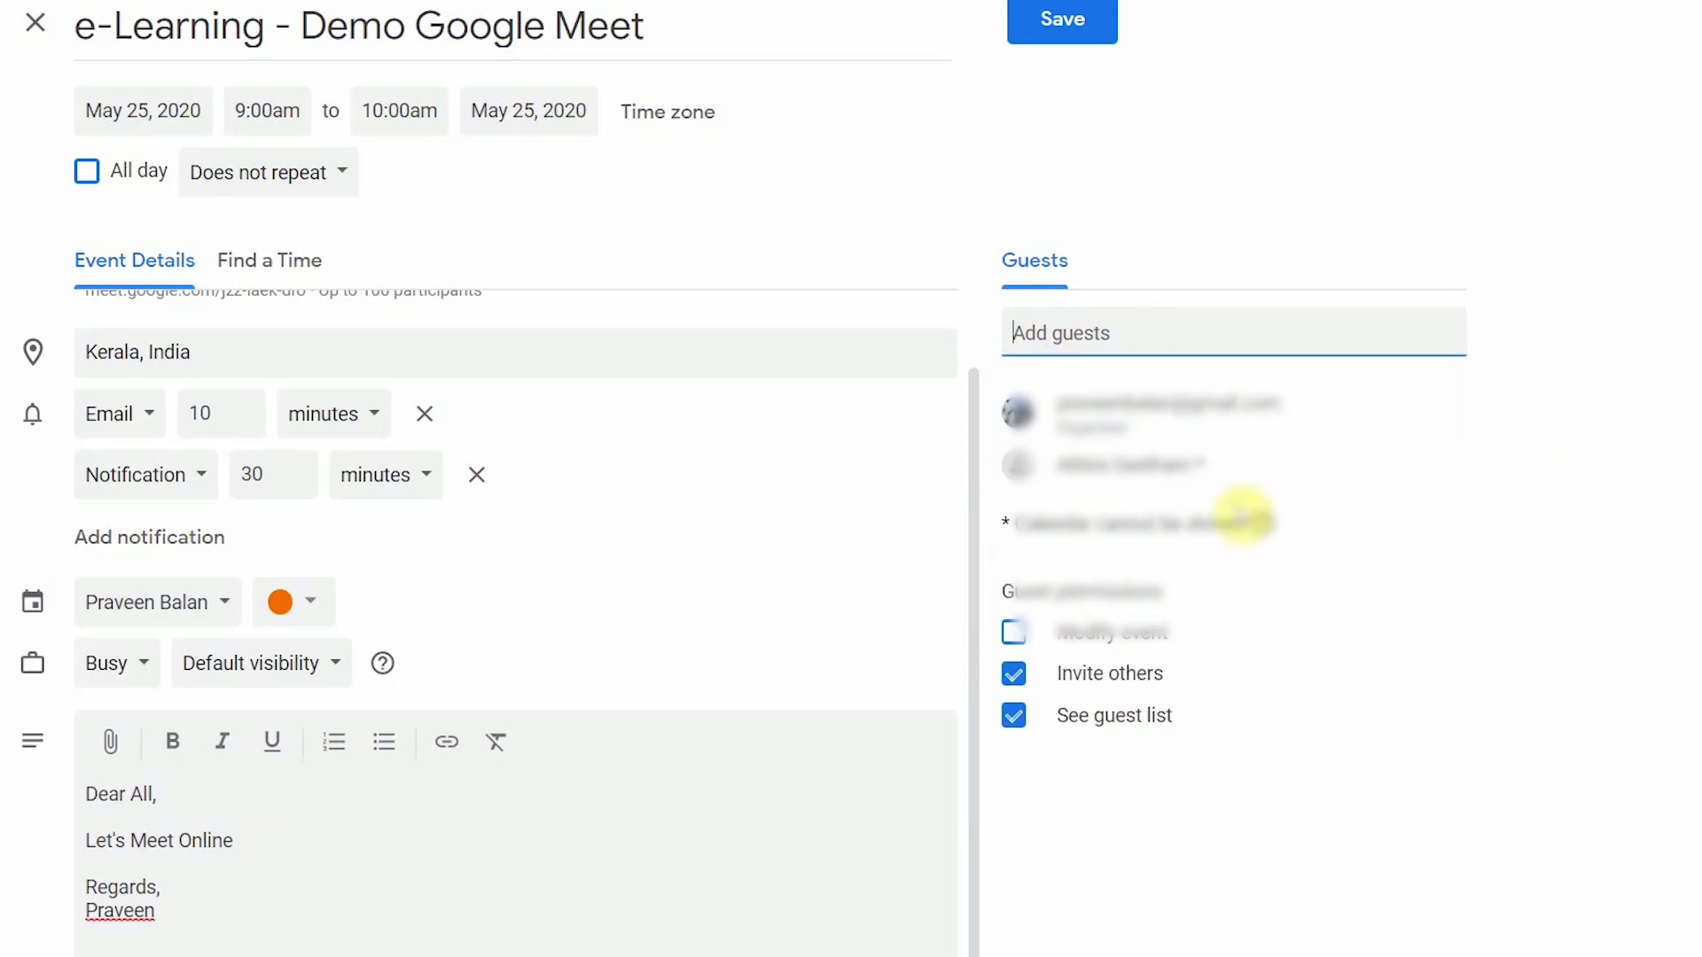
pyautogui.click(1131, 335)
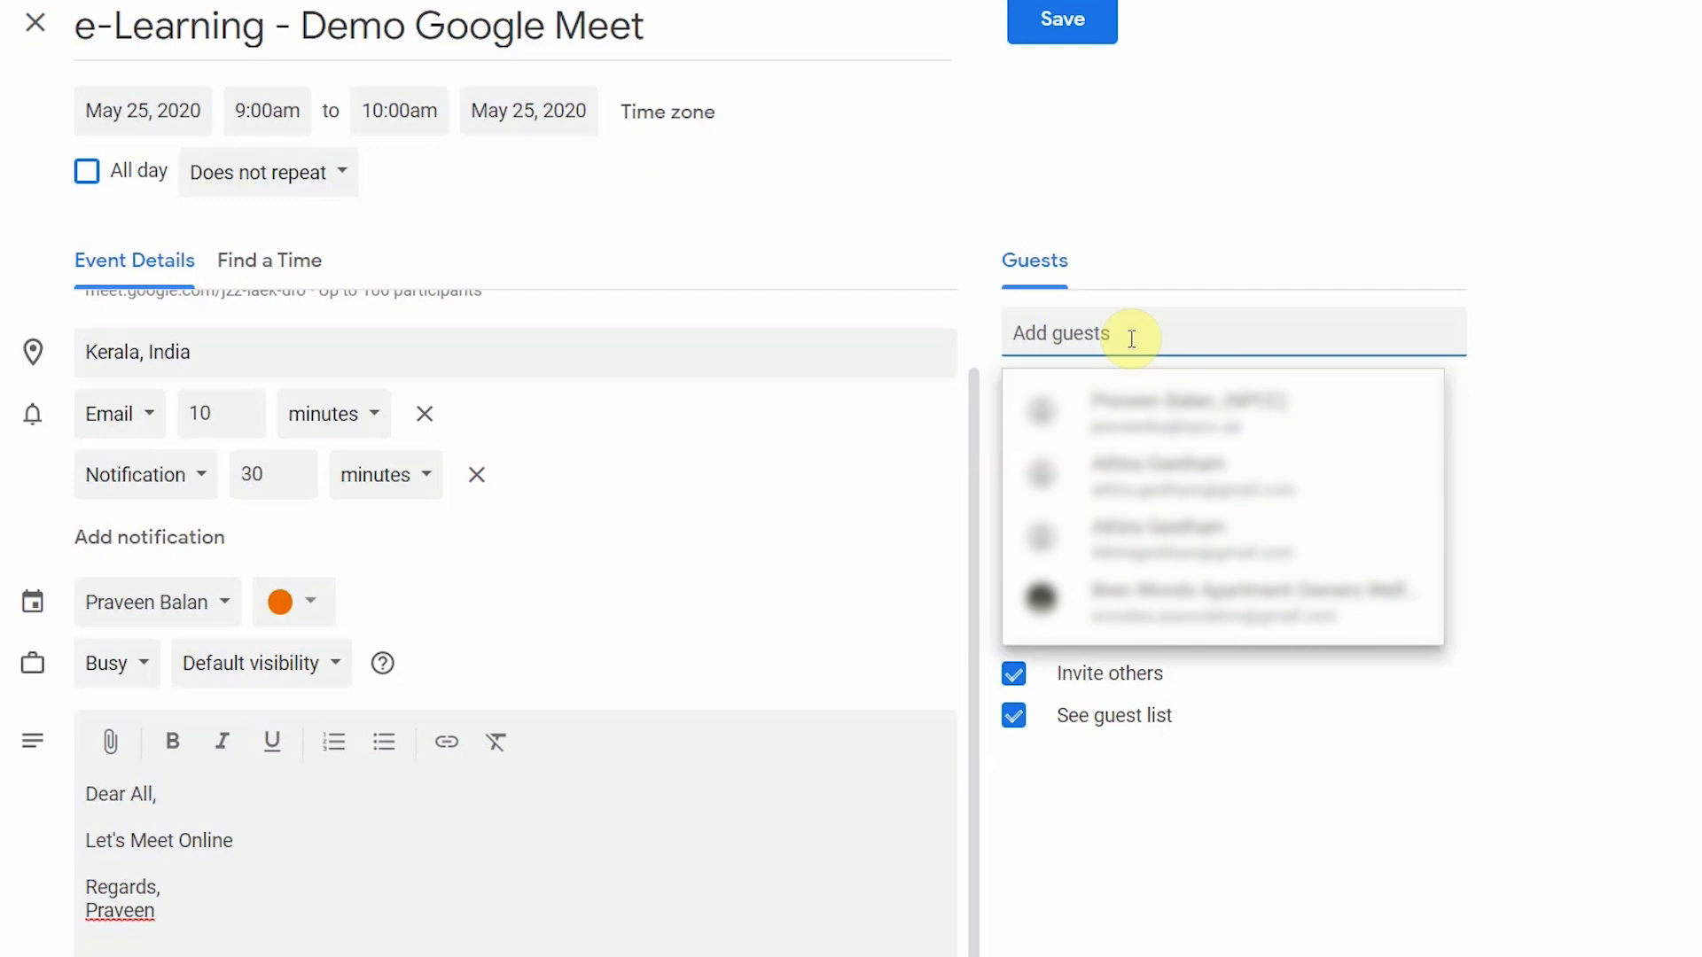
pyautogui.click(1671, 285)
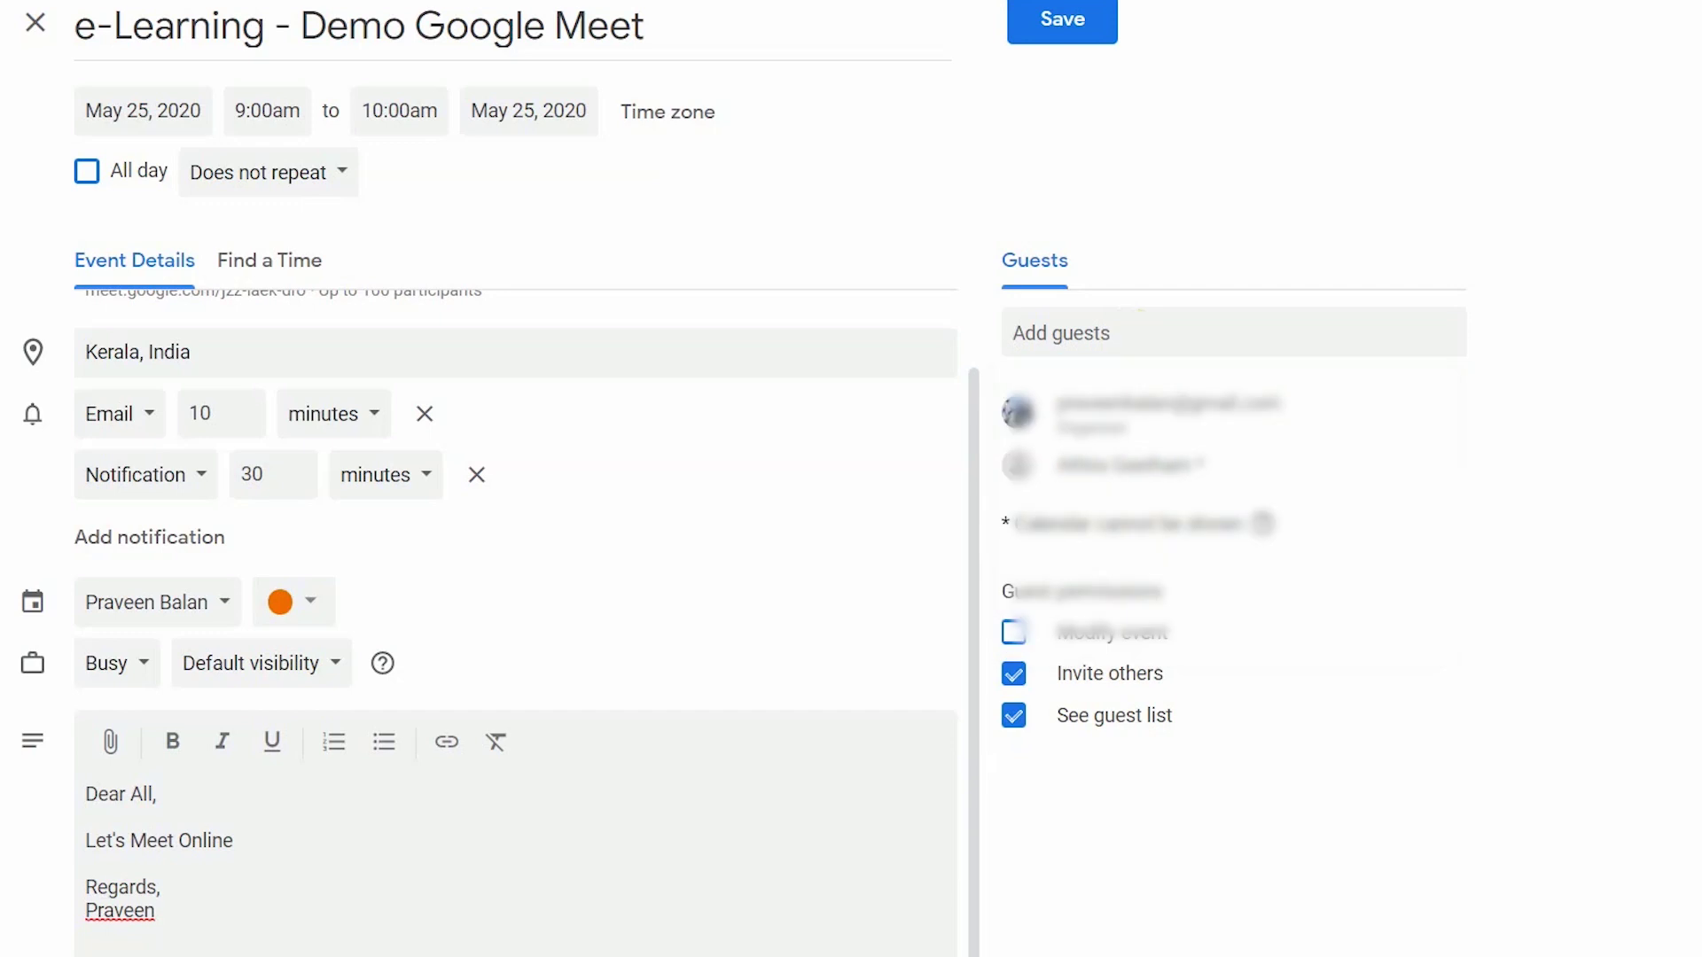
# Step: Invite the Family contact group, then remove four of its guests
pyautogui.click(1312, 317)
pyautogui.write('Family')
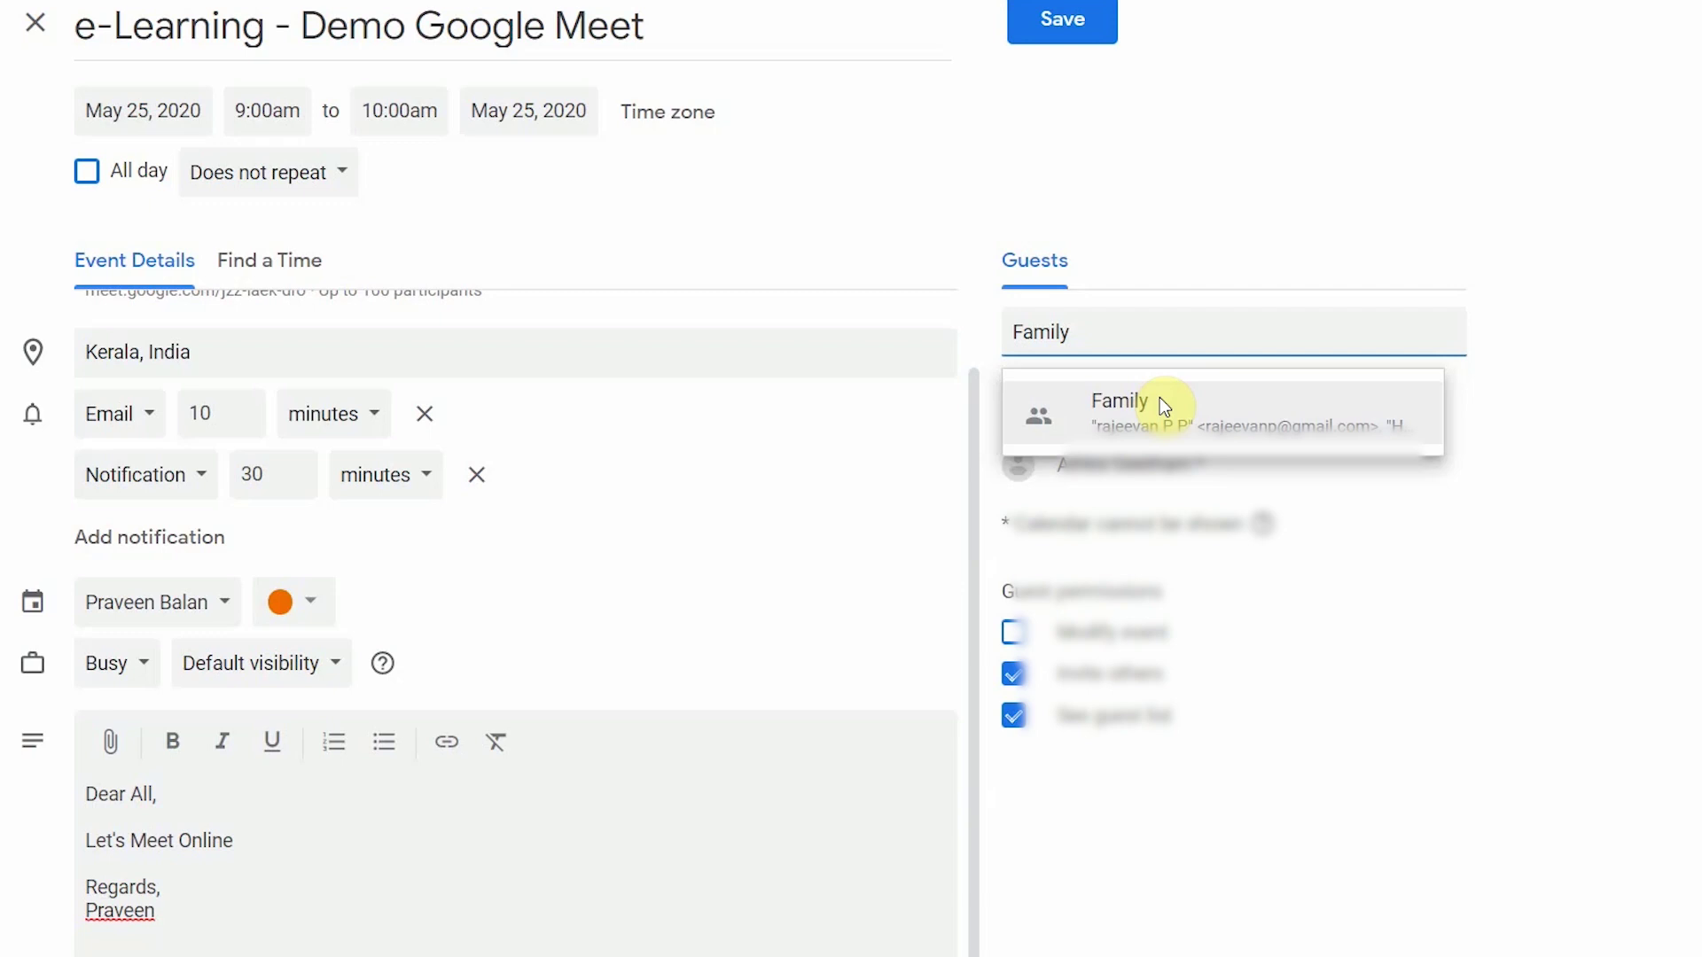
pyautogui.click(1159, 395)
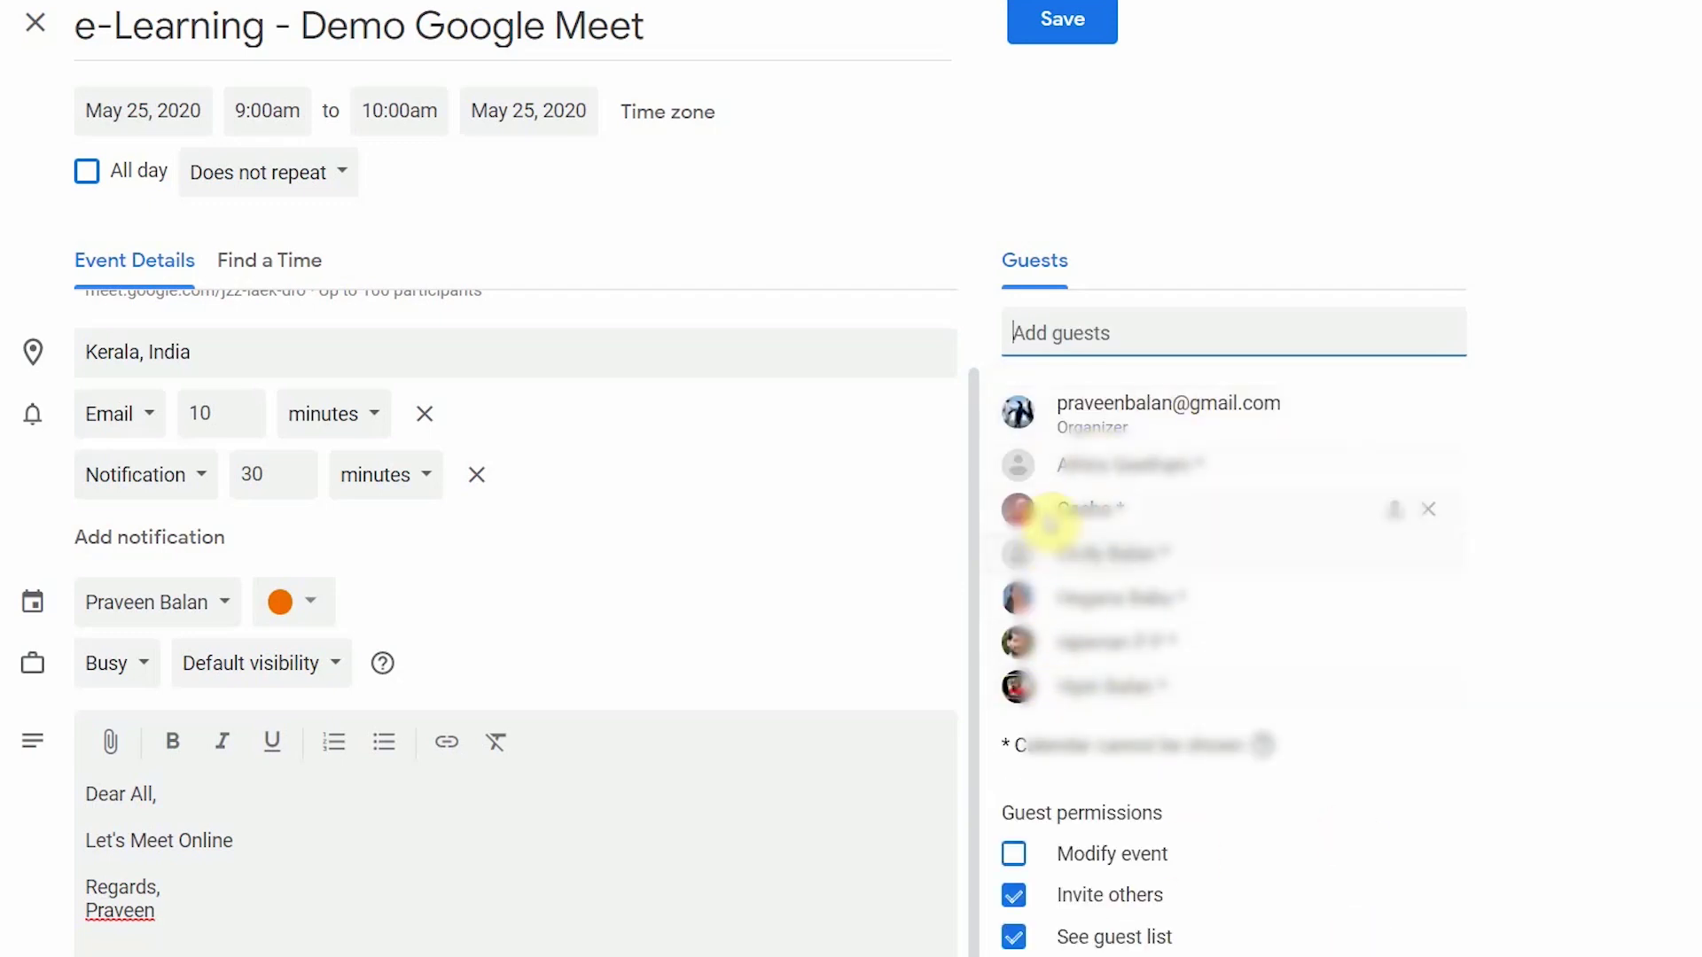
pyautogui.moveTo(1071, 486)
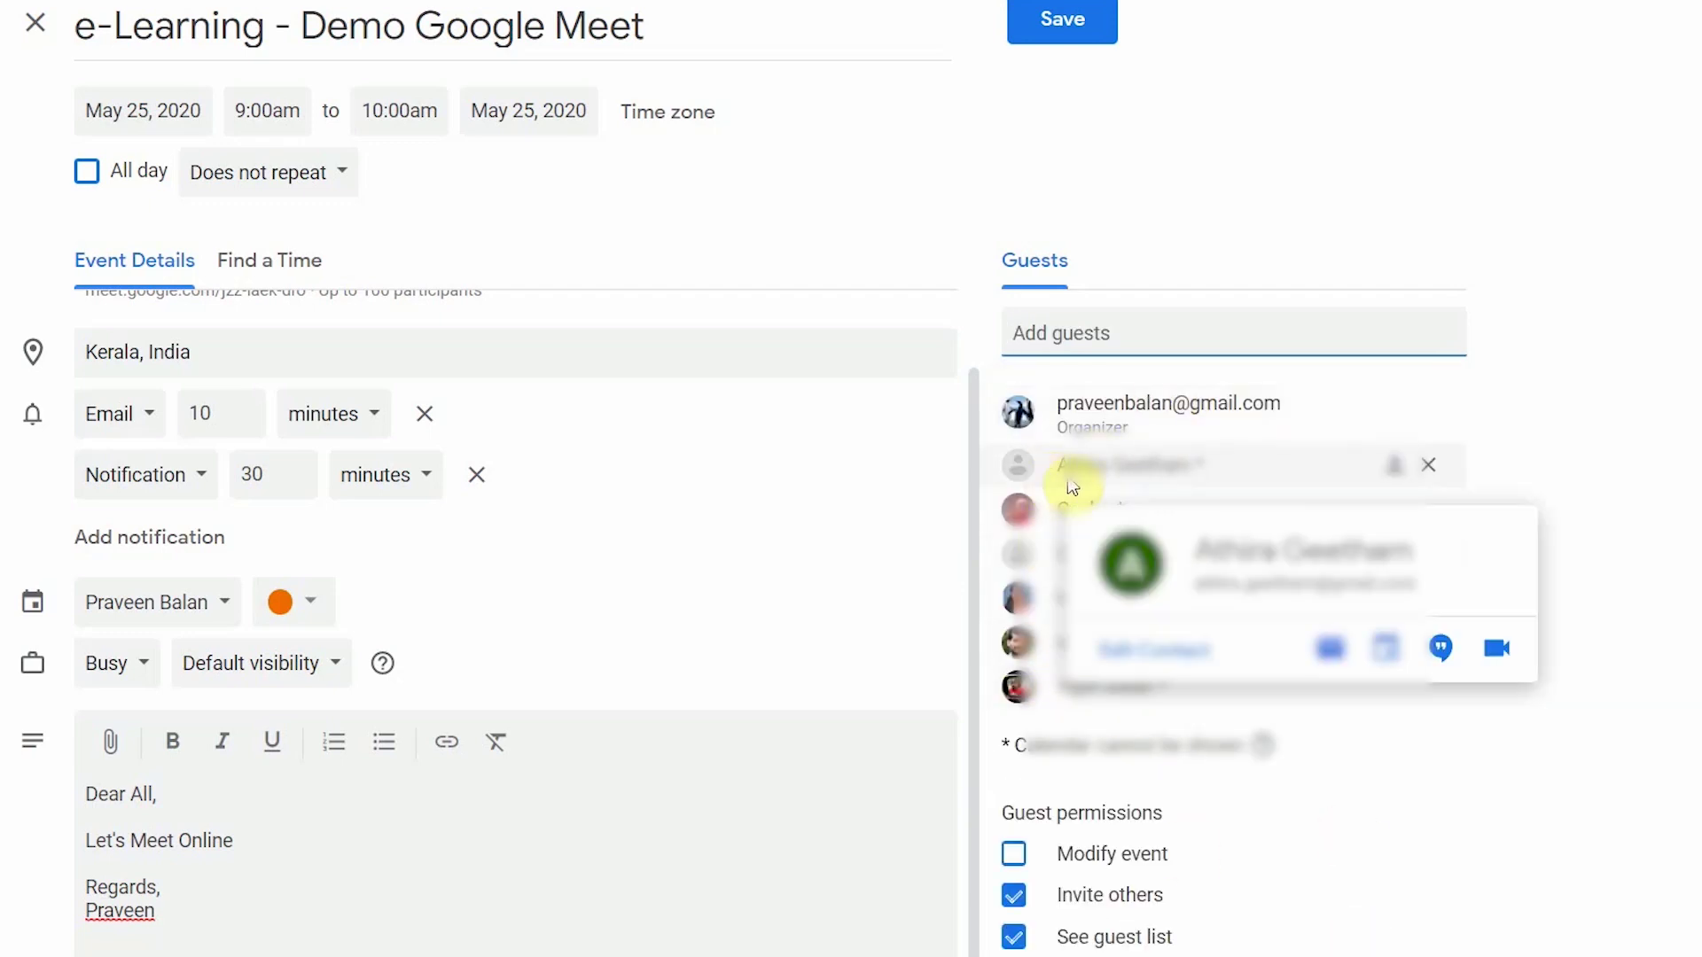
pyautogui.click(1429, 468)
pyautogui.click(1429, 470)
pyautogui.click(1433, 480)
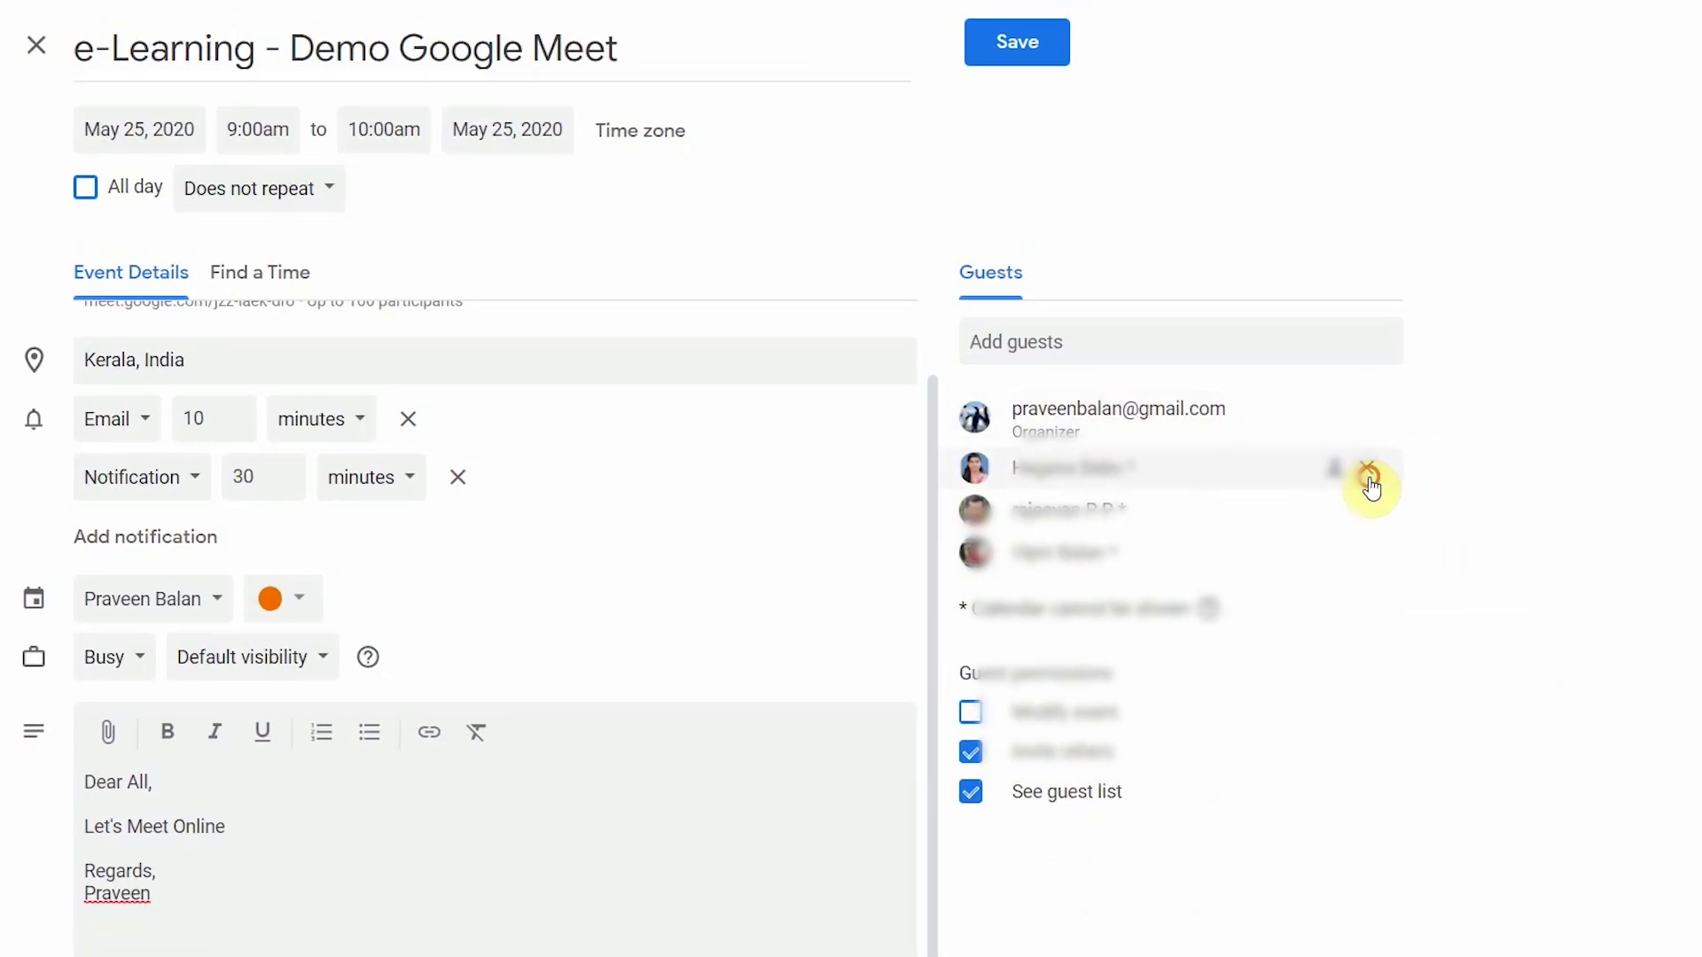
pyautogui.click(1429, 470)
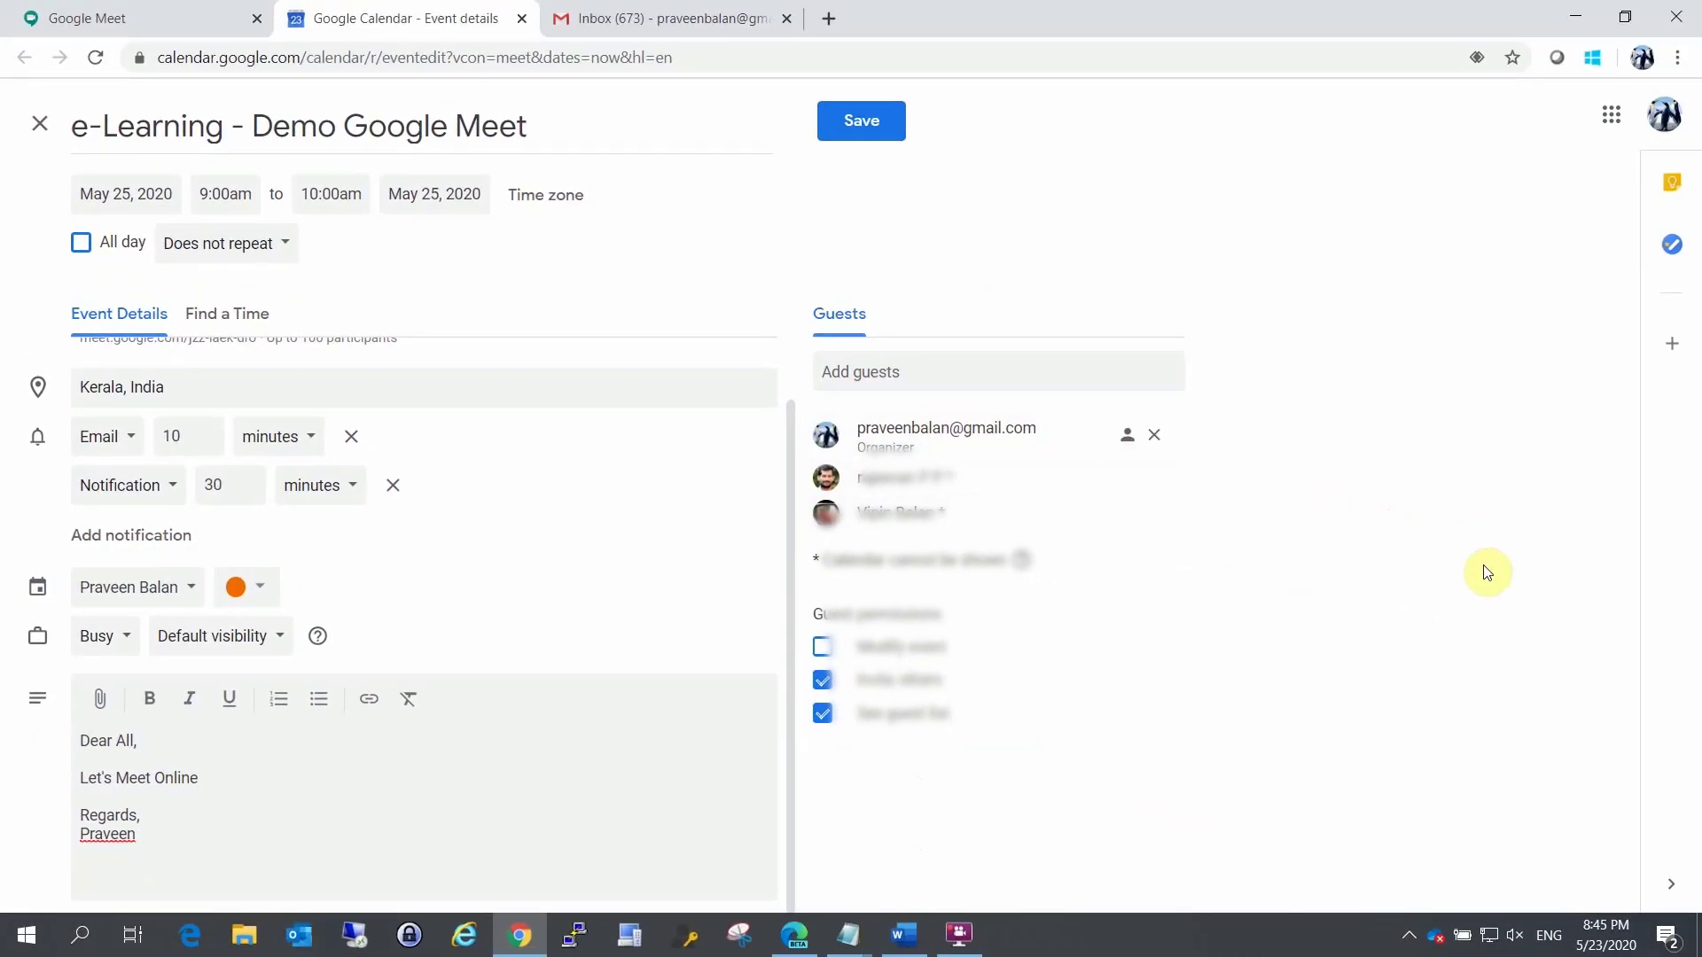
# Step: Open contacts.google.com in a new tab and create the label 'Class 10 - A'
pyautogui.click(829, 18)
pyautogui.write('c')
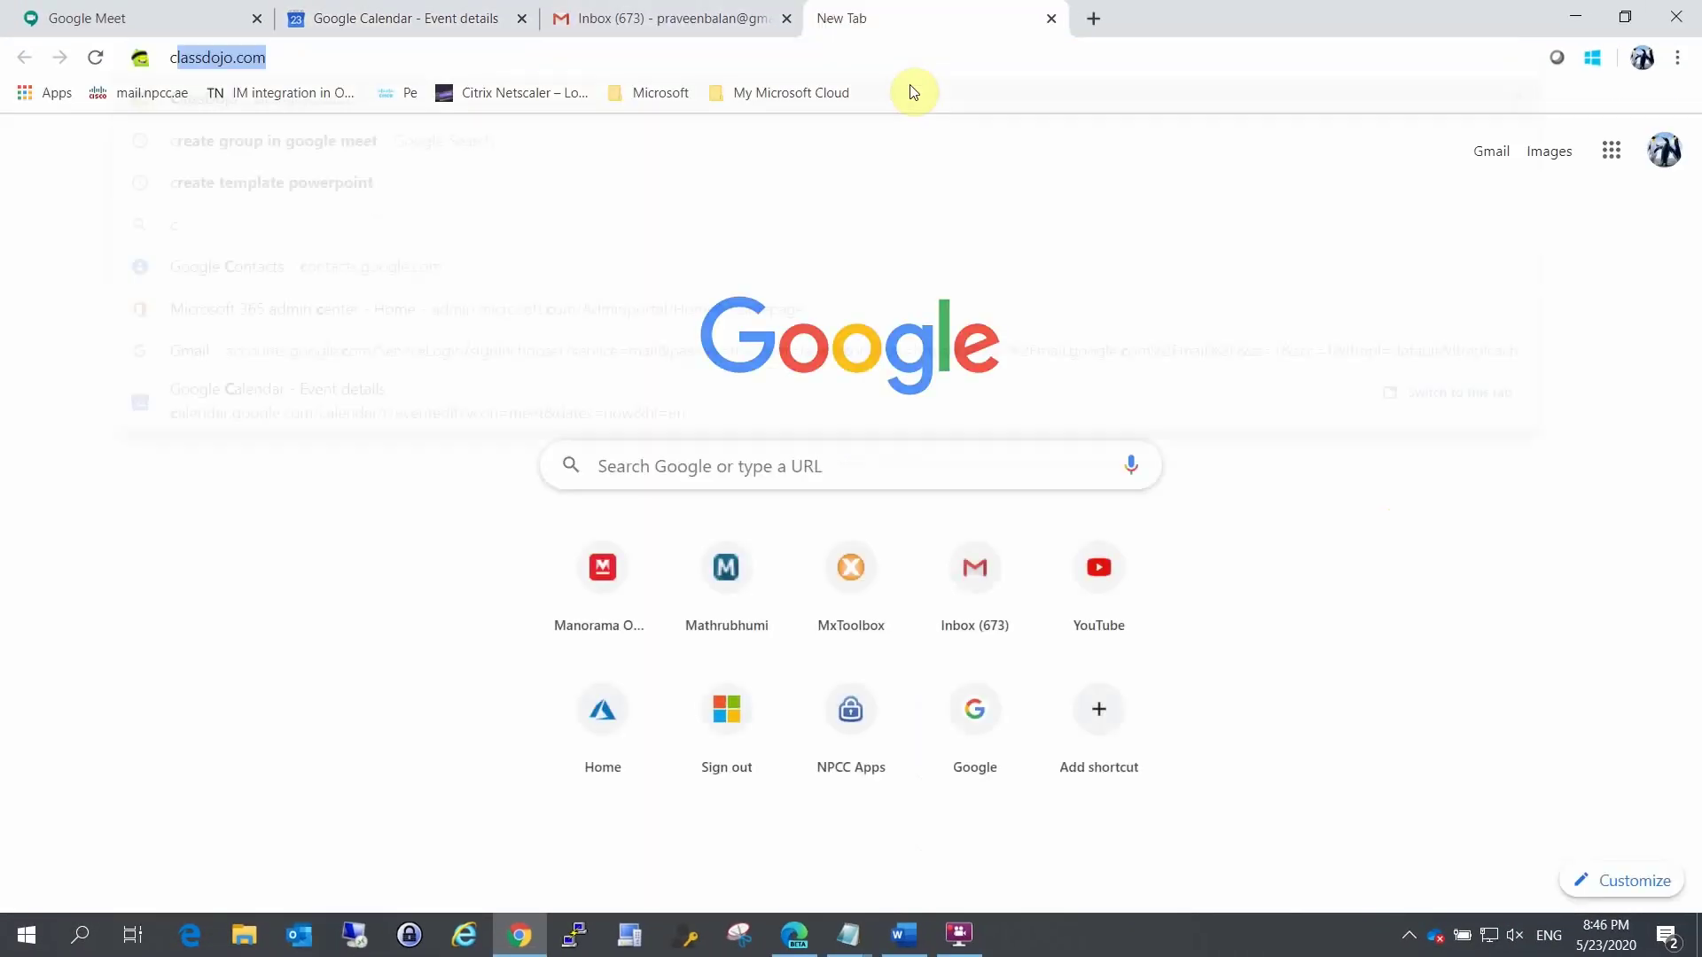
pyautogui.write('ontacts.google.com')
pyautogui.press('Return')
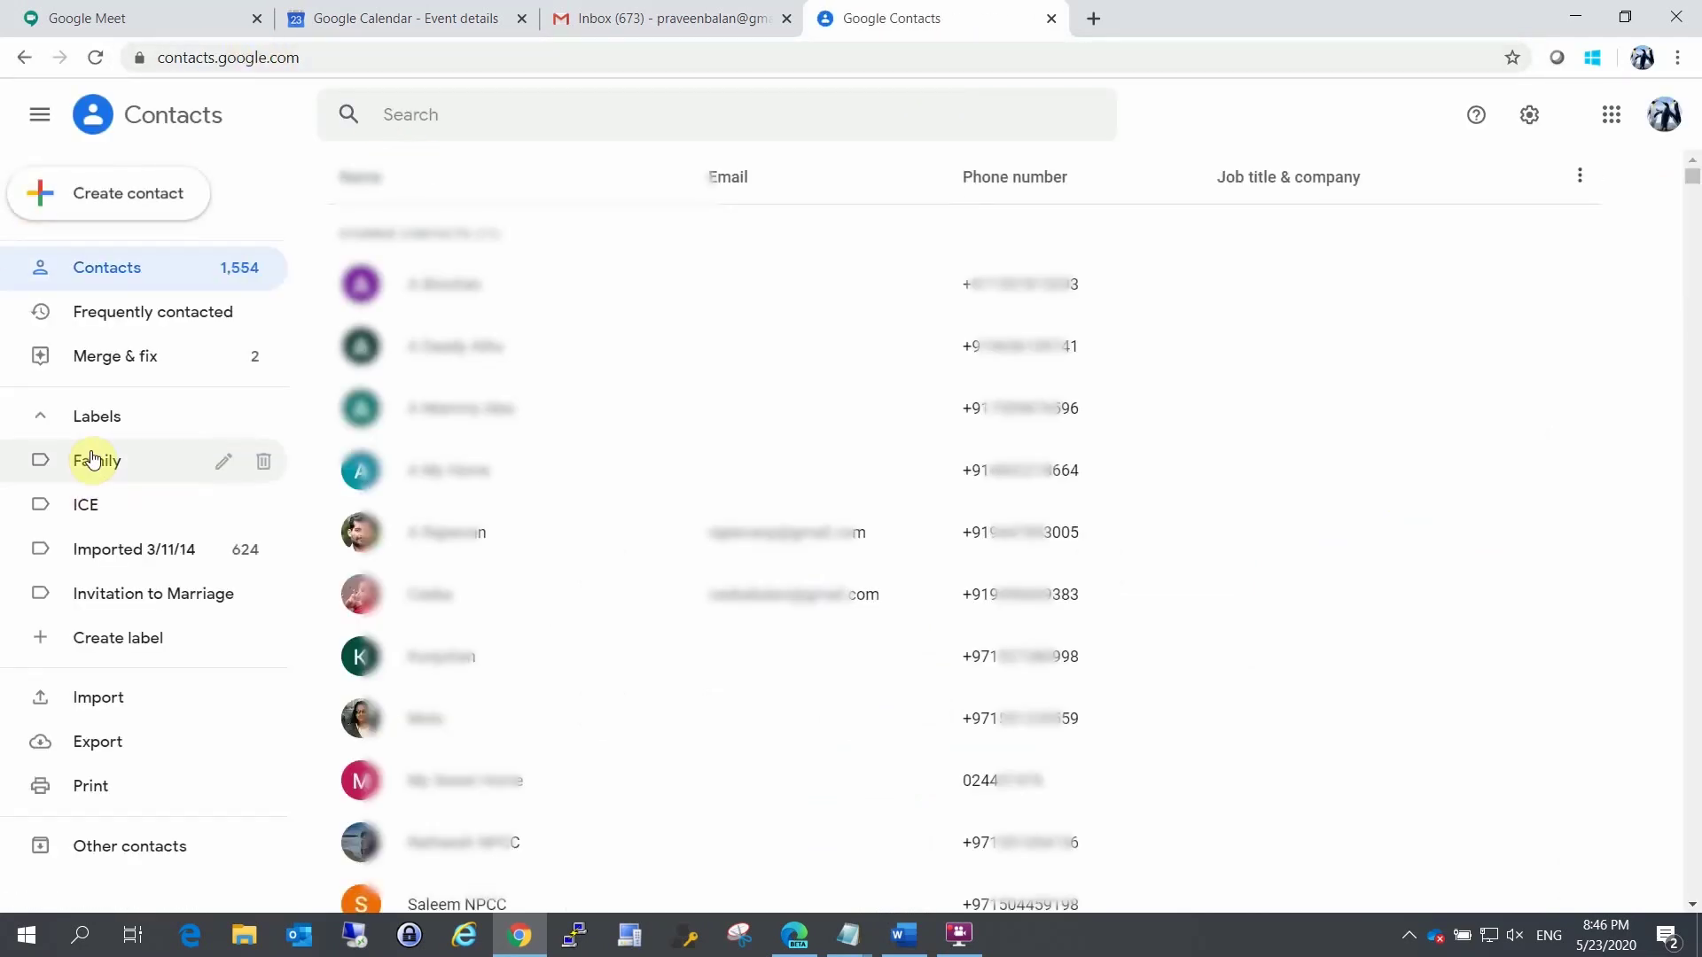
pyautogui.click(145, 637)
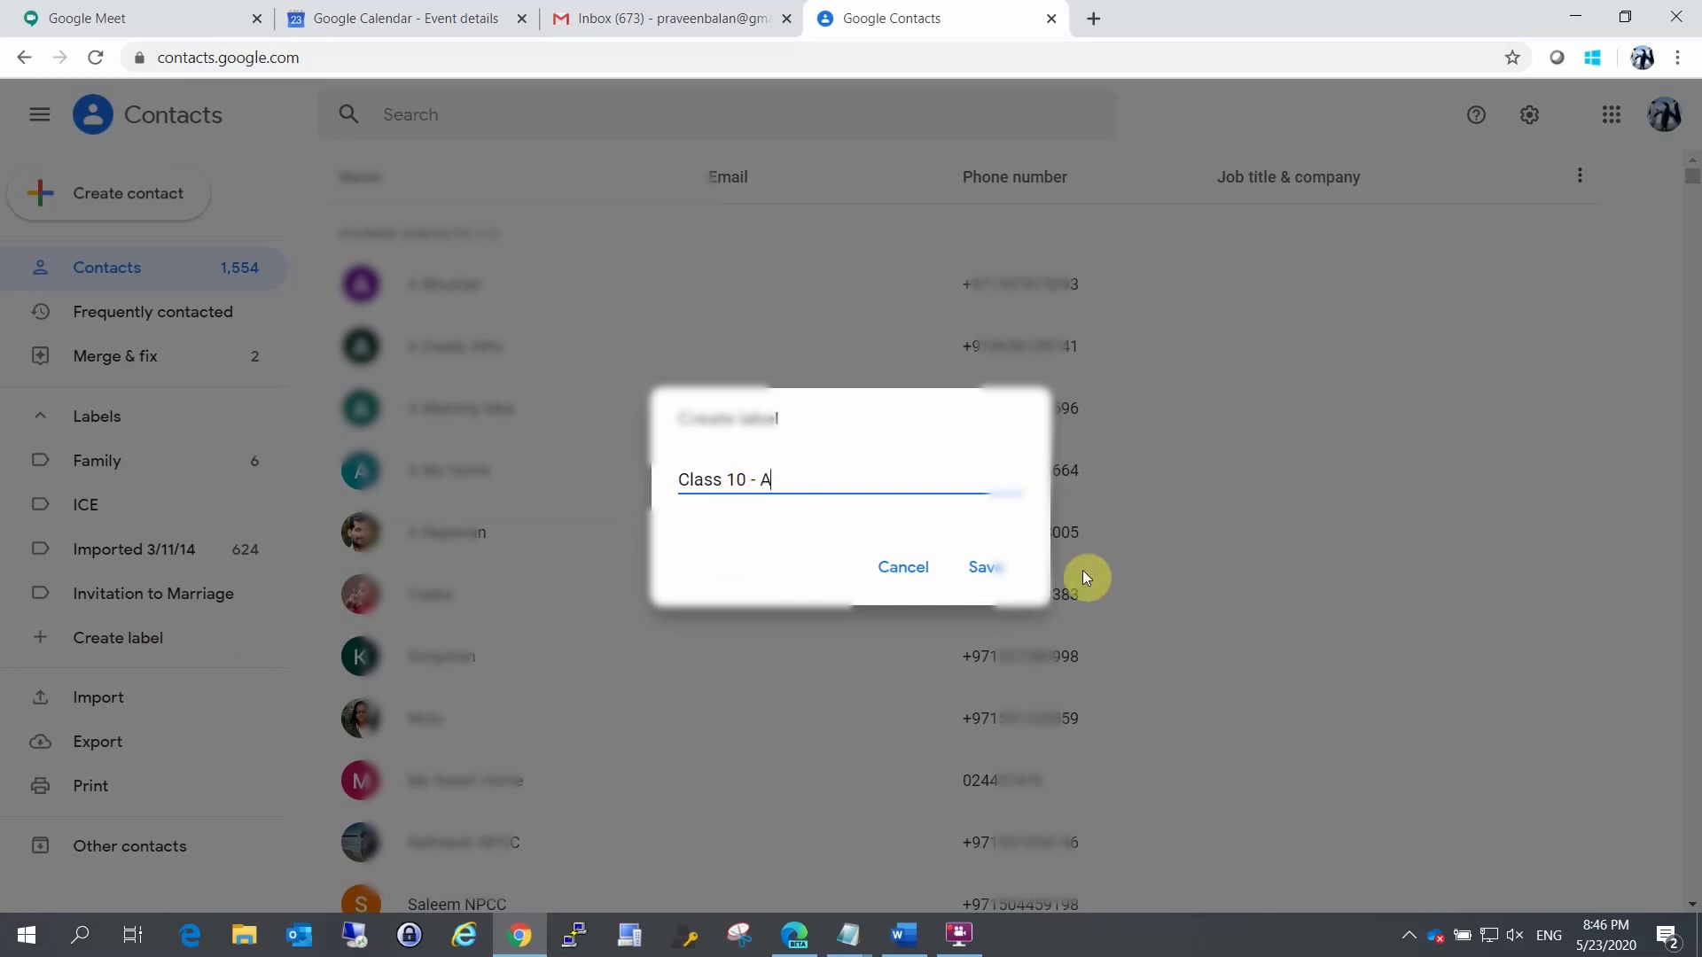
pyautogui.click(986, 567)
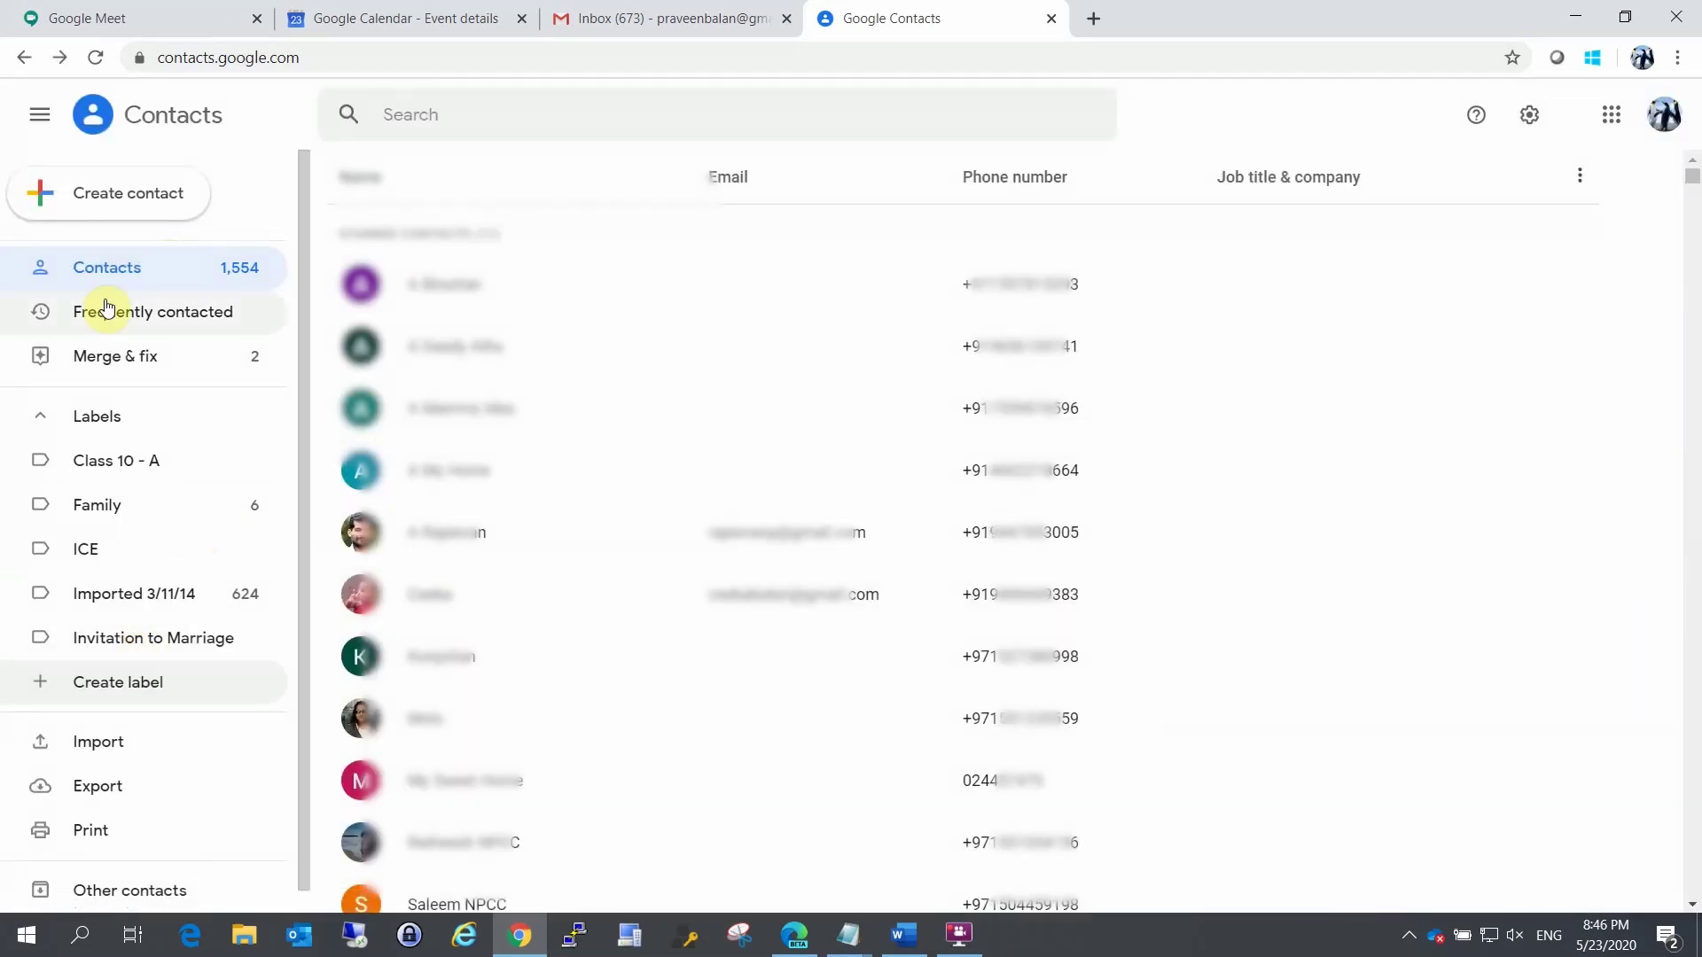
# Step: Find the first contact by name and tag it with the Class 10 - A label
pyautogui.click(482, 121)
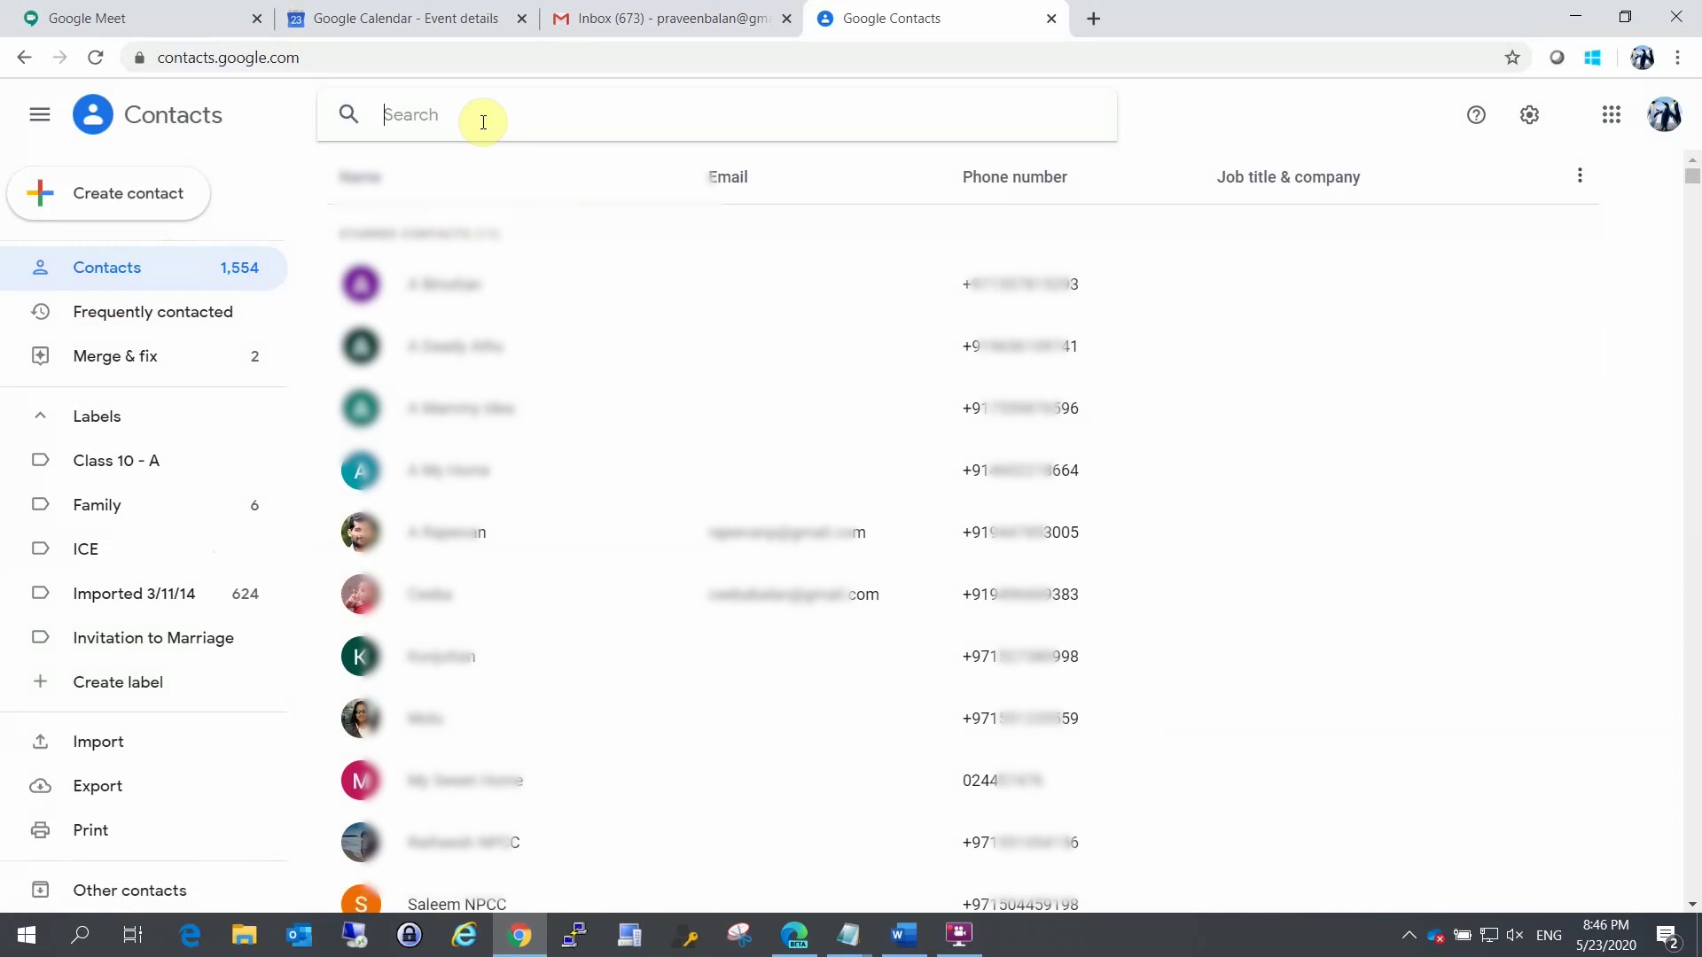
pyautogui.write('Binutta')
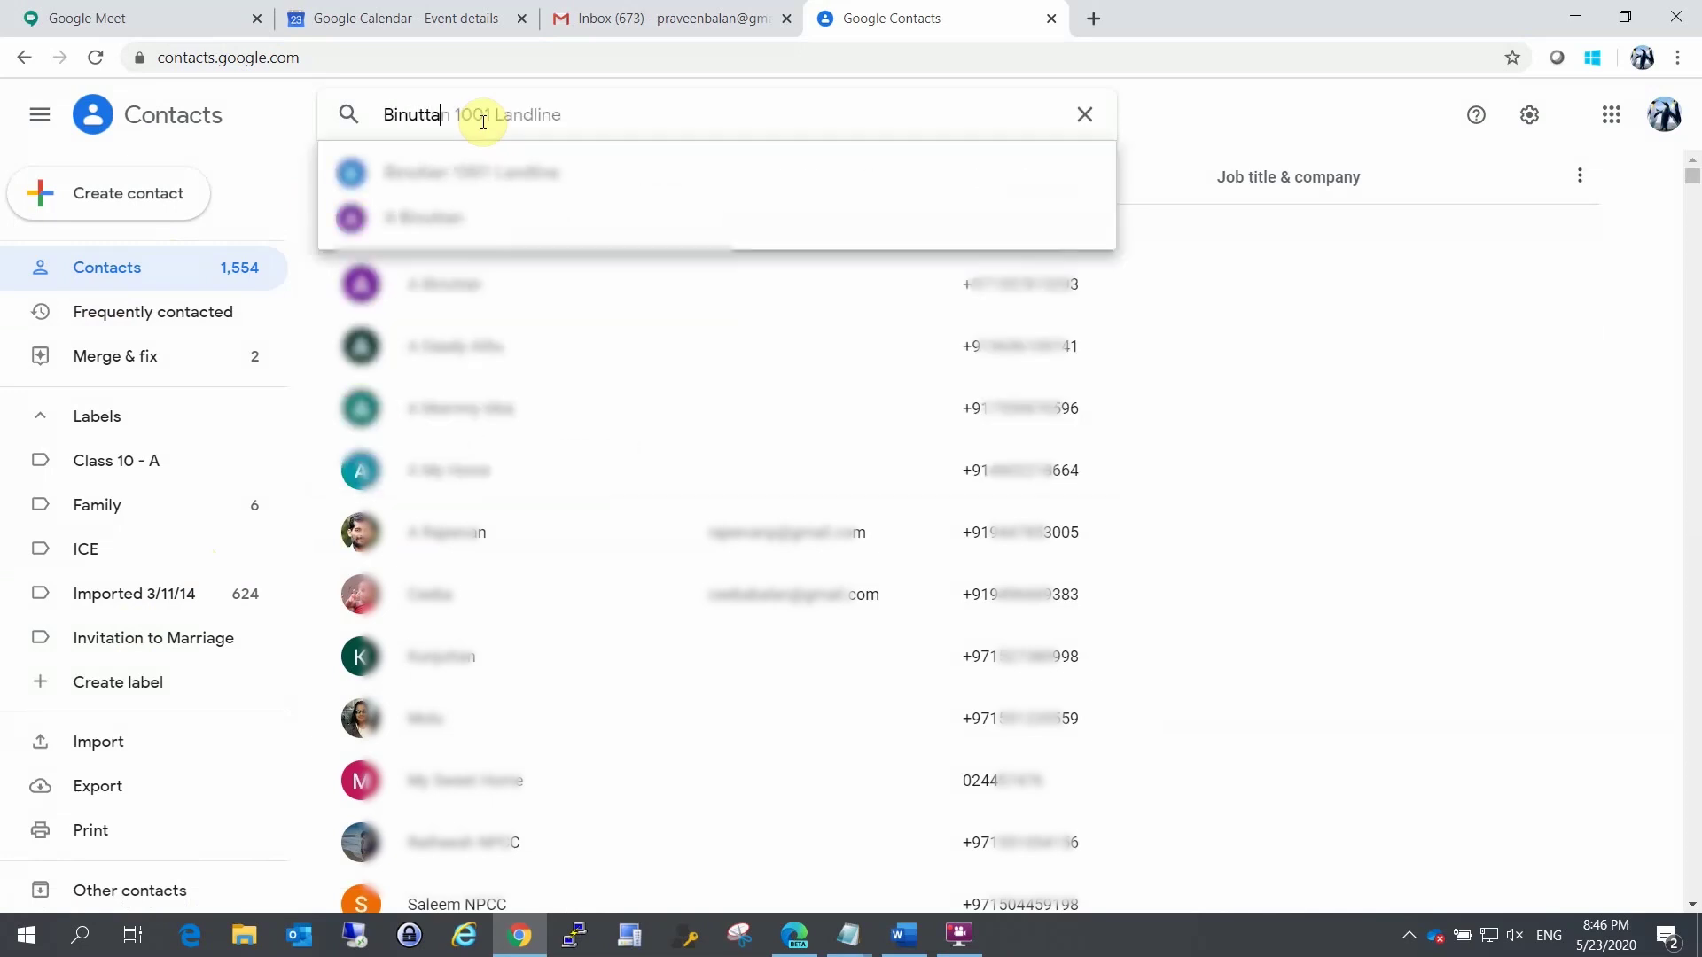
pyautogui.click(426, 217)
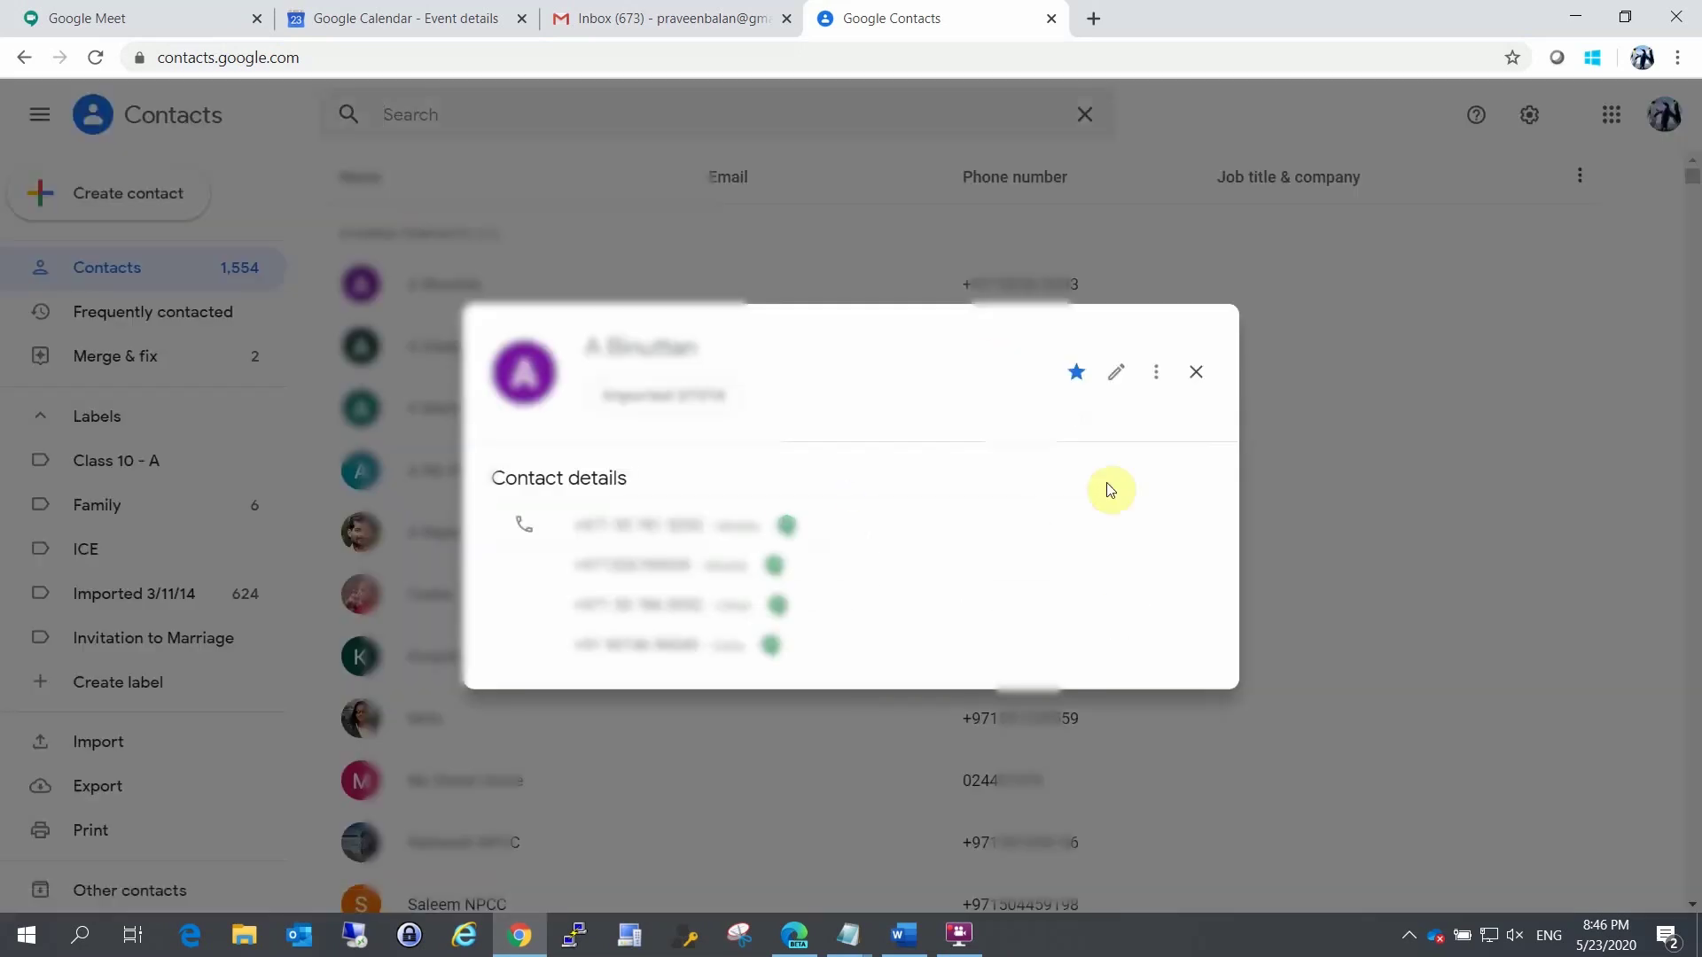
pyautogui.click(1162, 370)
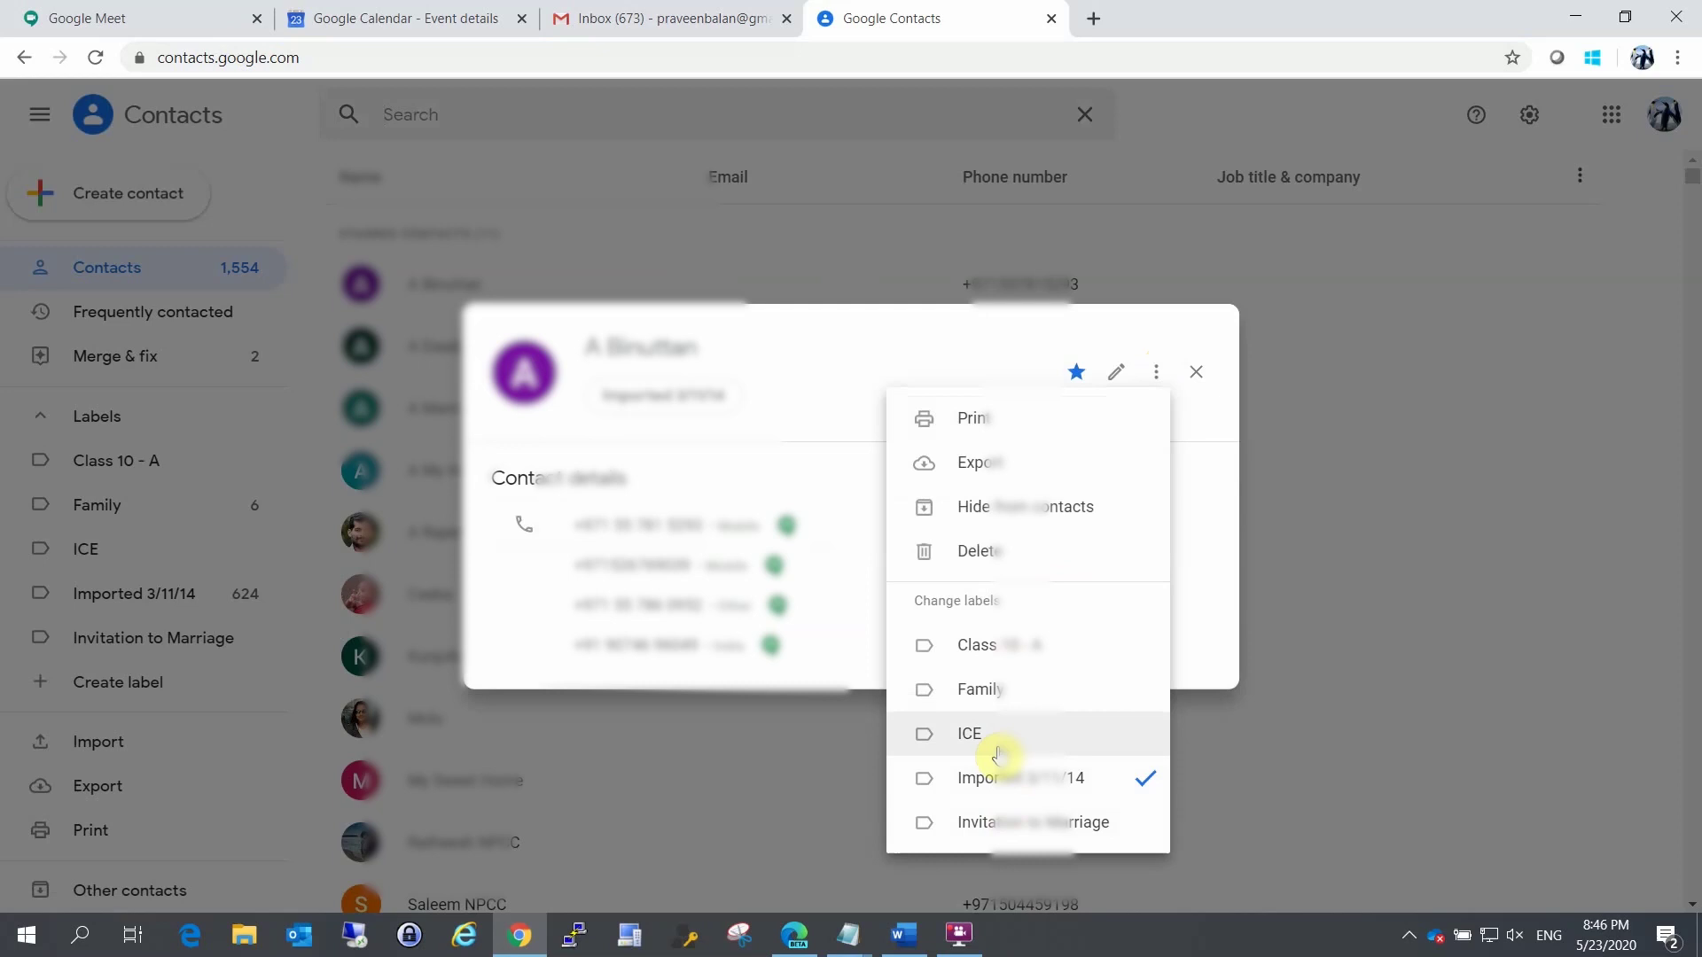
pyautogui.click(1015, 647)
pyautogui.click(1207, 498)
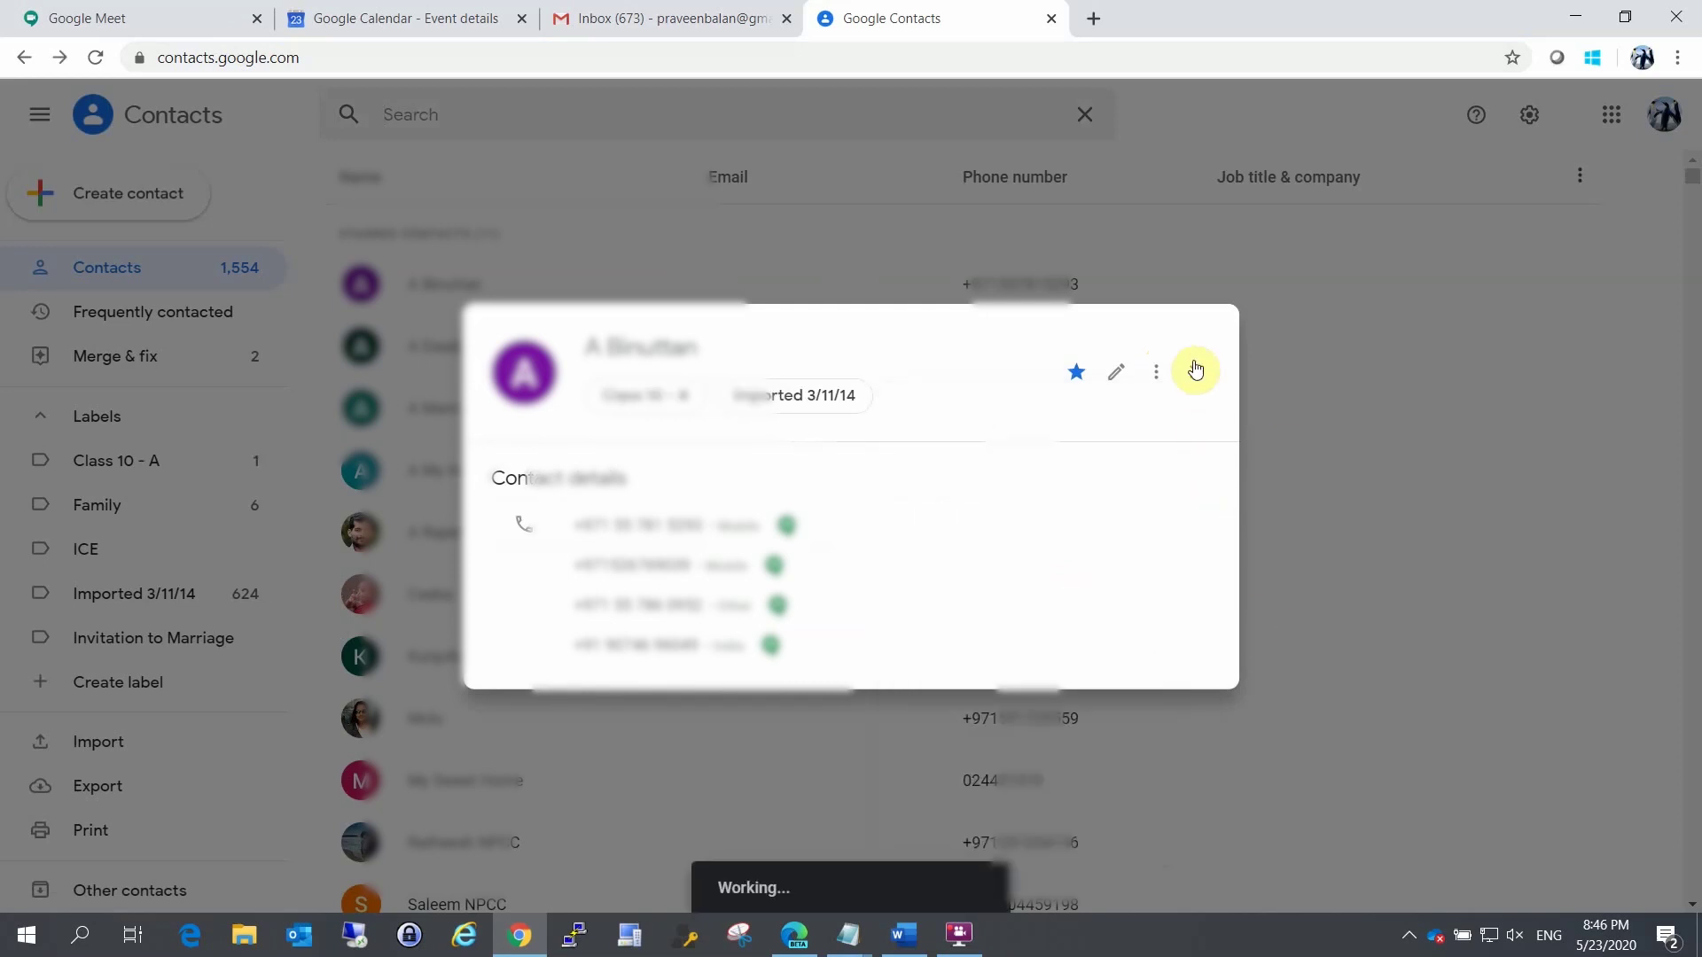
pyautogui.click(1196, 372)
# Step: Find a second contact and add it to Class 10 - A as well
pyautogui.click(502, 117)
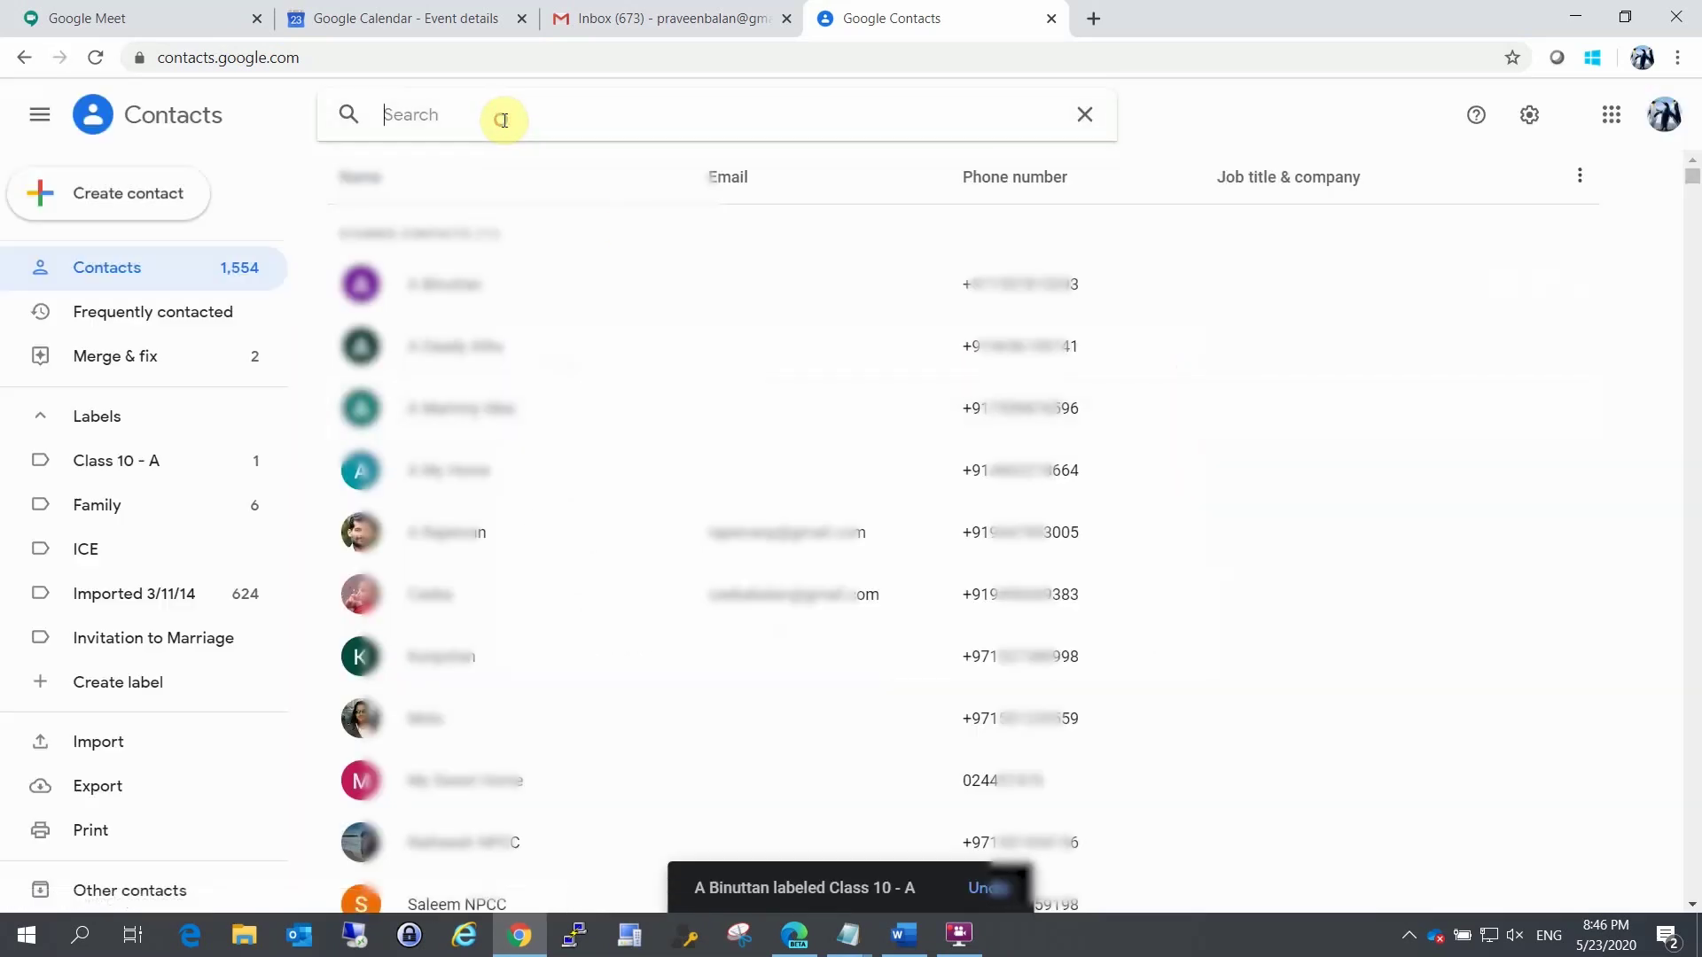
pyautogui.write('rajeevan')
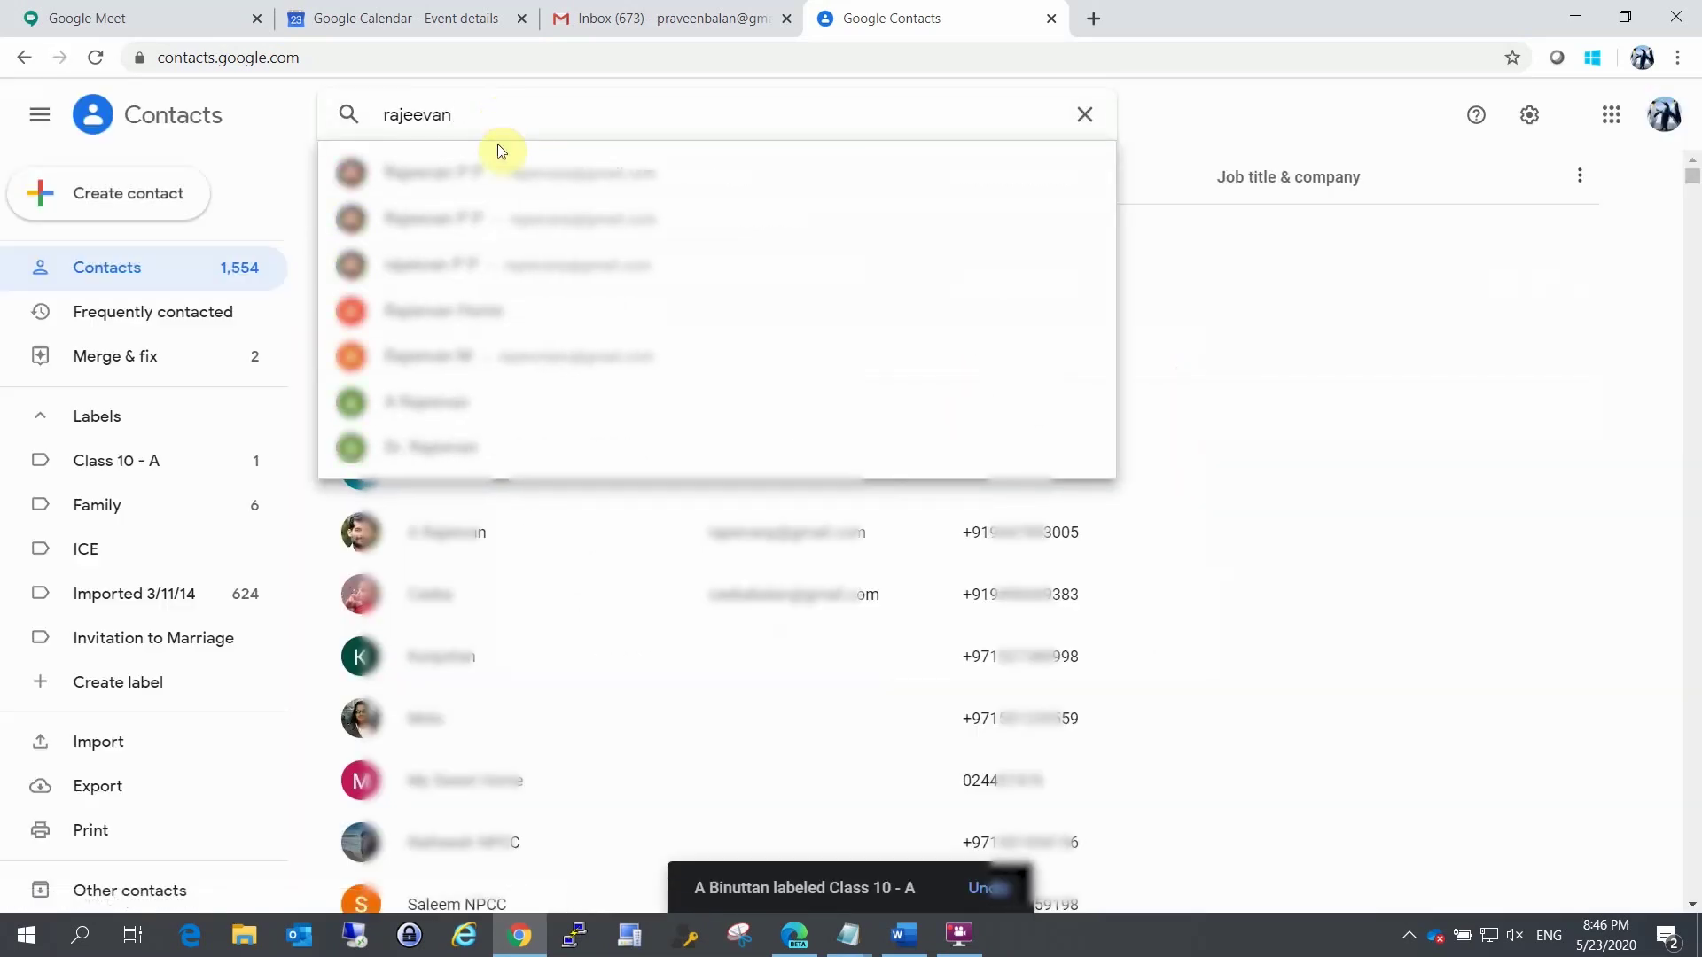
pyautogui.click(503, 173)
pyautogui.click(1156, 253)
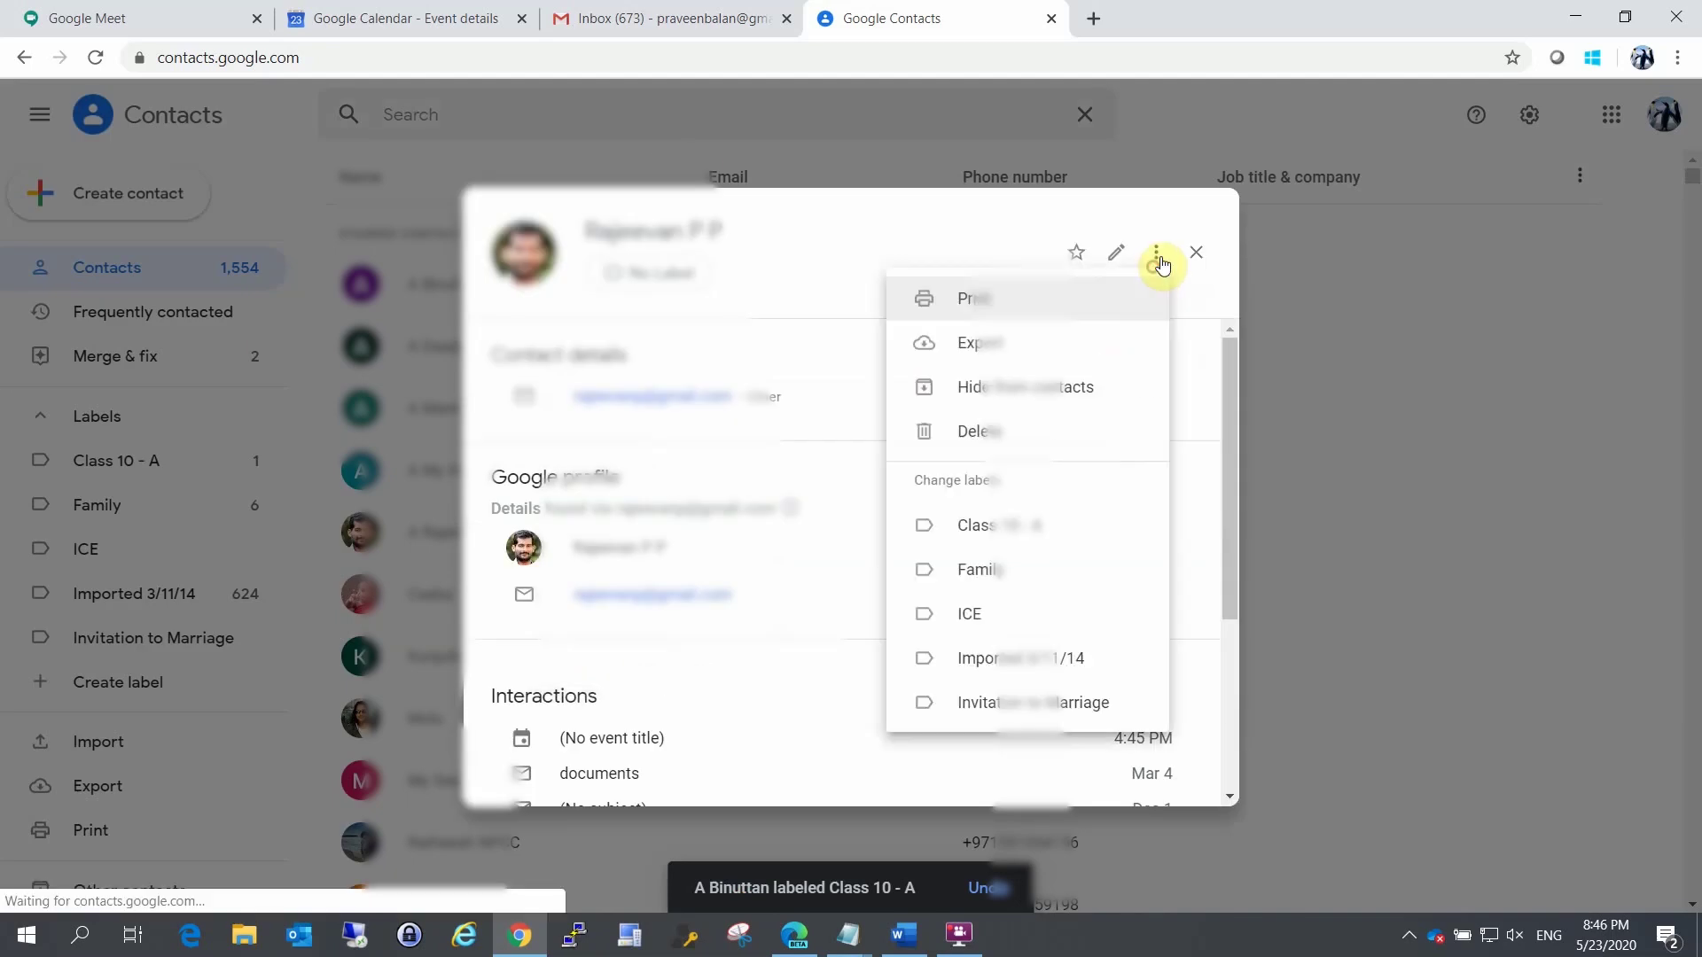
pyautogui.click(1028, 530)
pyautogui.click(1231, 300)
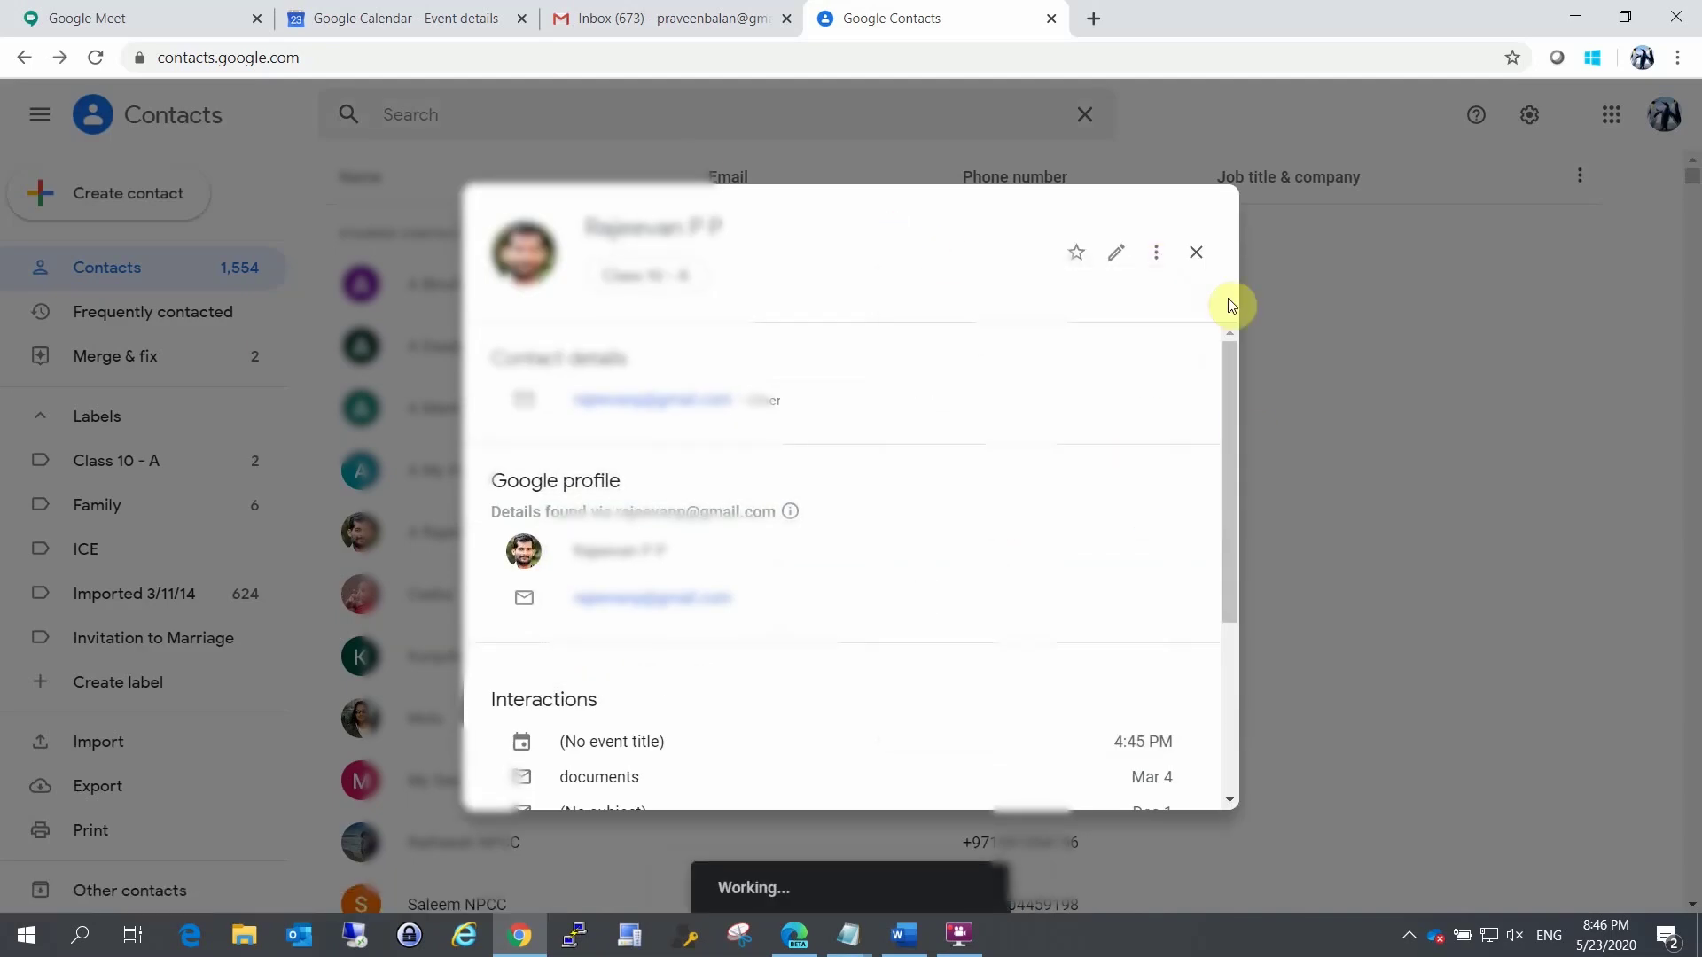
pyautogui.click(1196, 255)
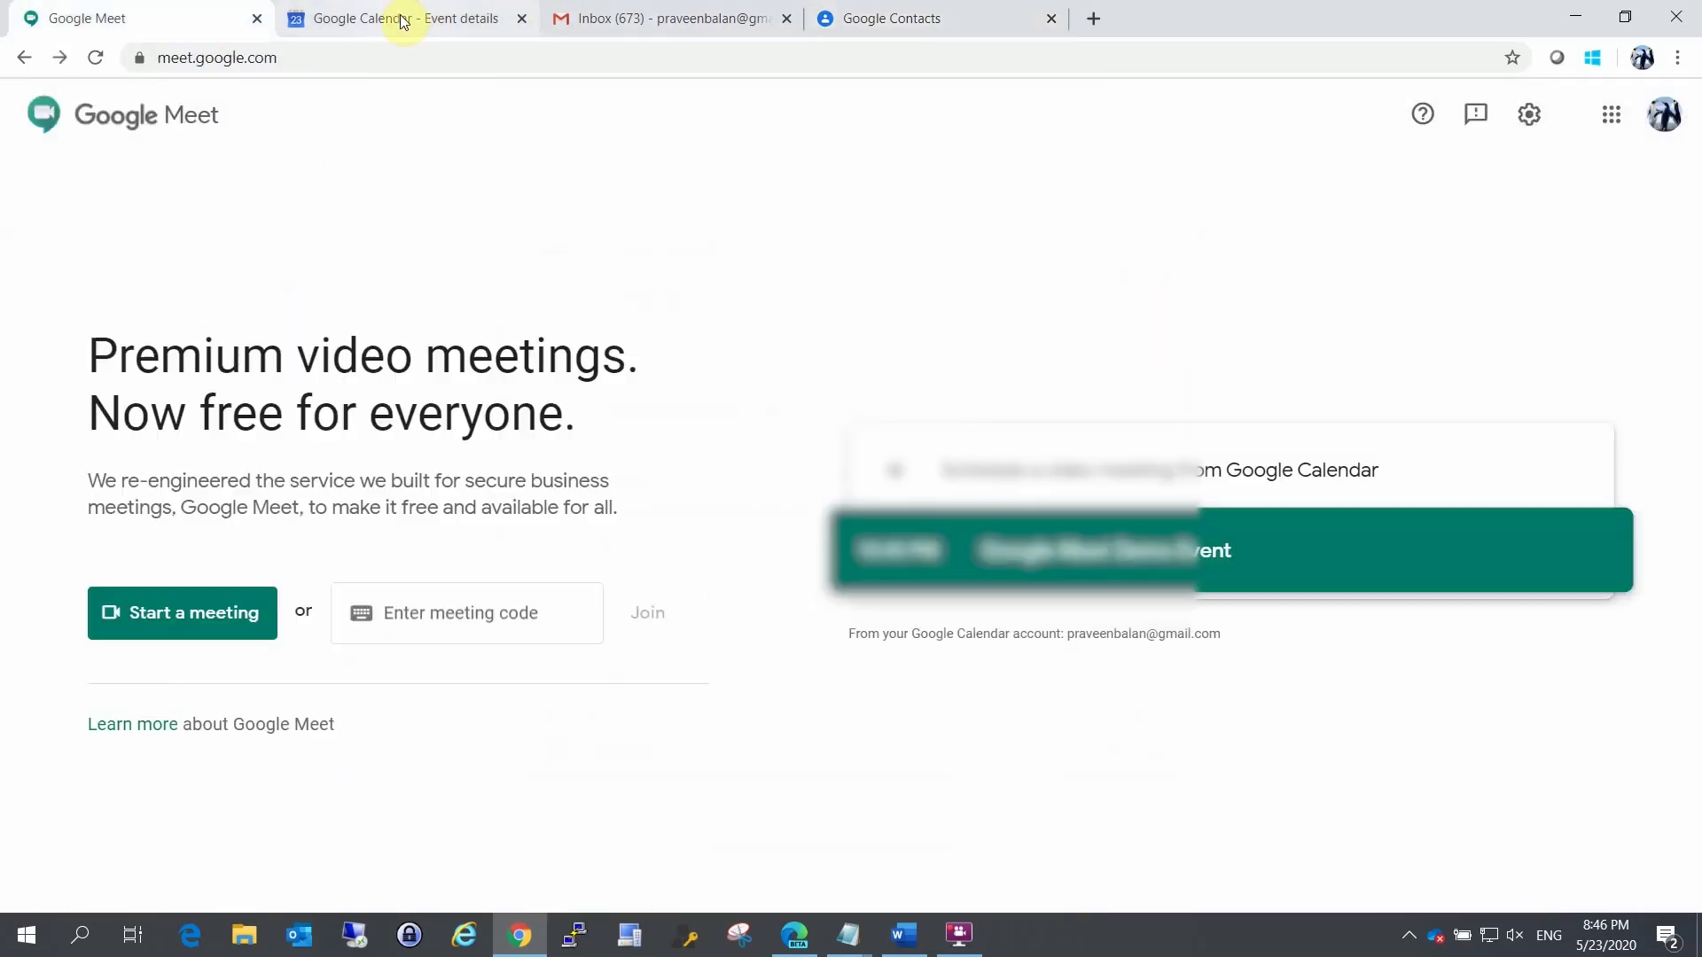
# Step: Back in Calendar, try 'Class' as a guest, then save the event and send invitations
pyautogui.click(399, 18)
pyautogui.click(1007, 388)
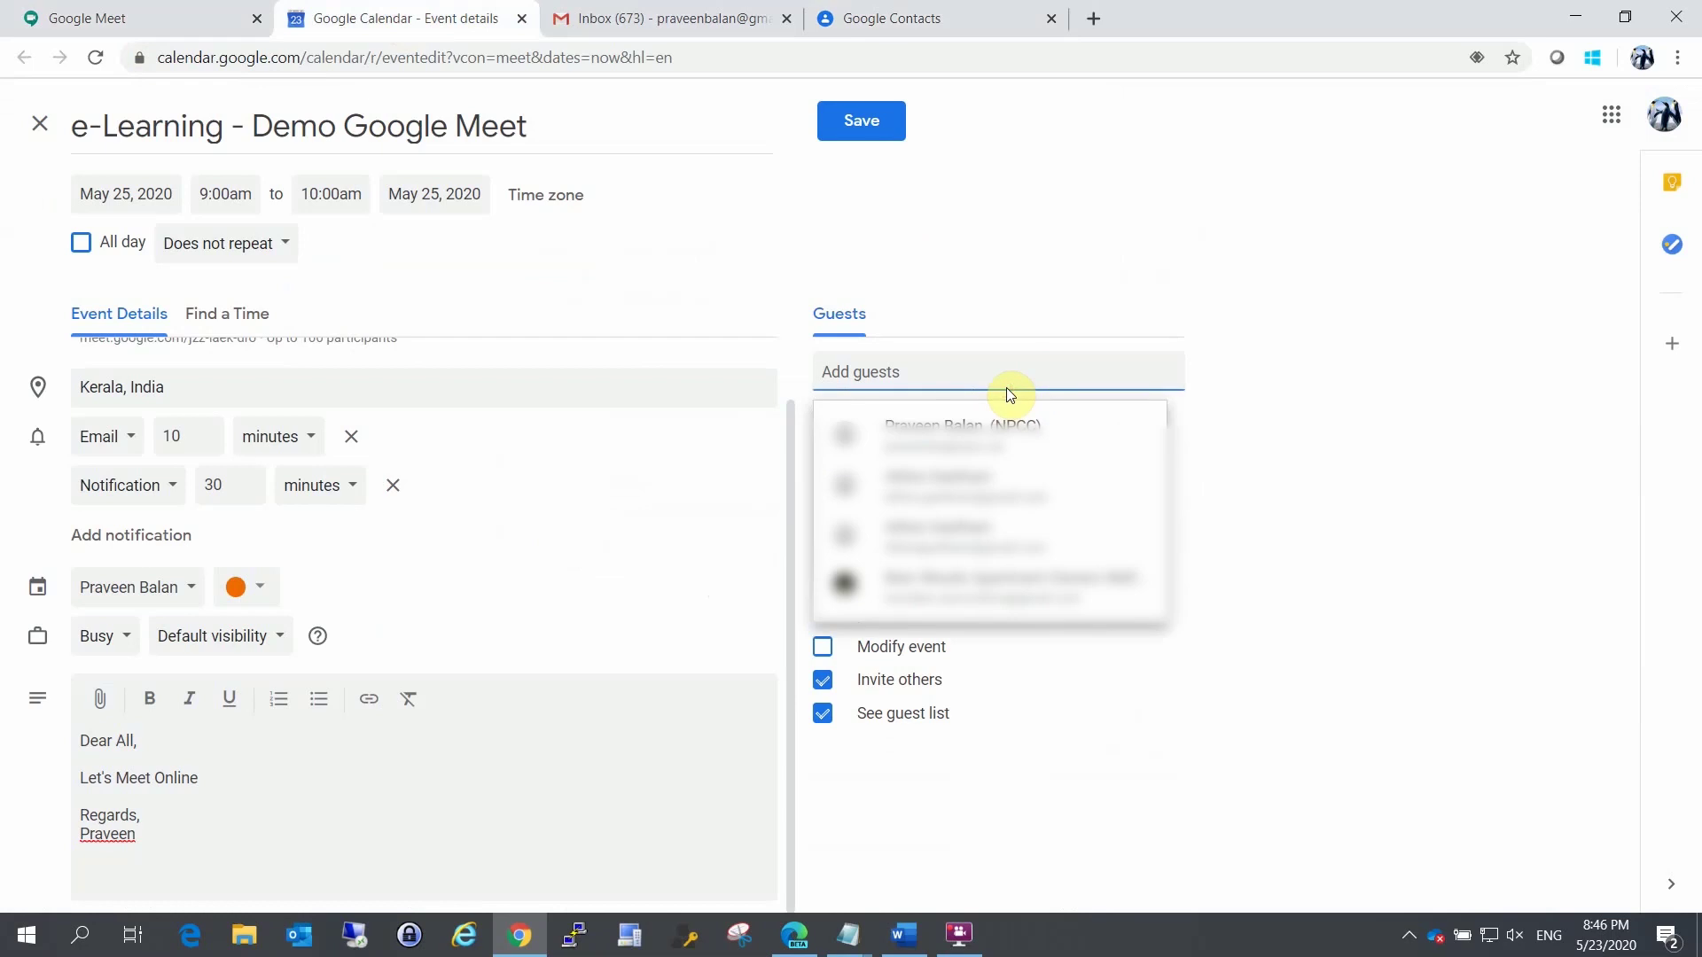
pyautogui.write('Class')
pyautogui.press('BackSpace')
pyautogui.press('BackSpace')
pyautogui.press('BackSpace')
pyautogui.press('BackSpace')
pyautogui.press('BackSpace')
pyautogui.write('Cl')
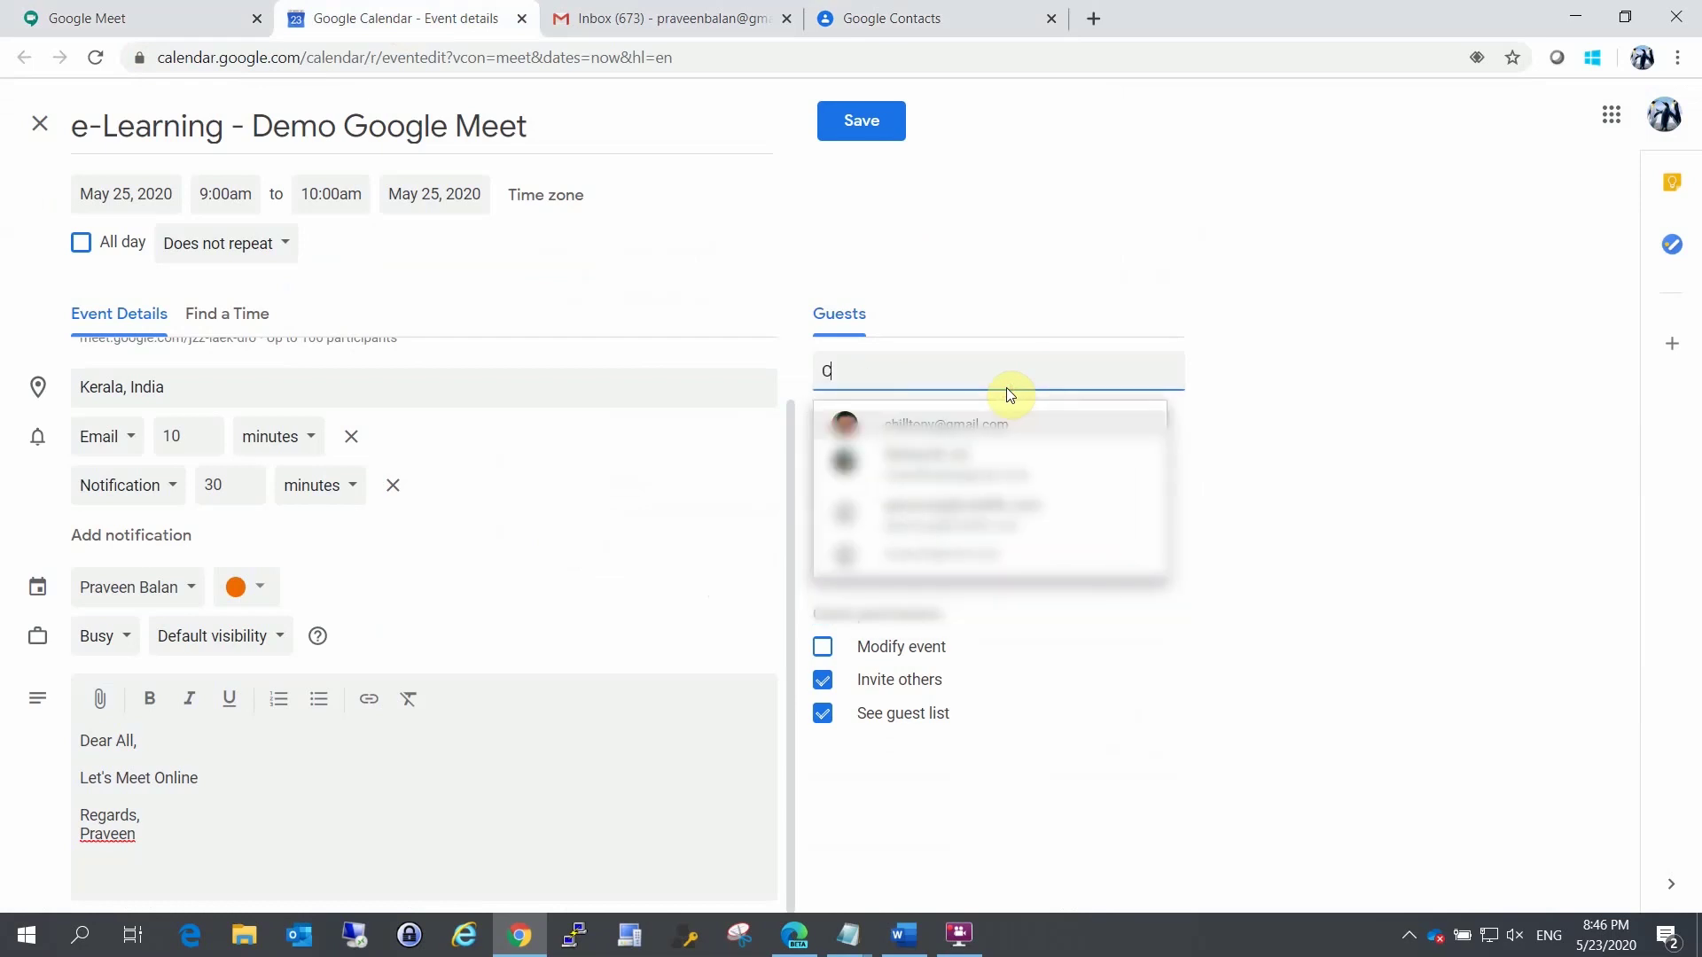
pyautogui.press('BackSpace')
pyautogui.press('BackSpace')
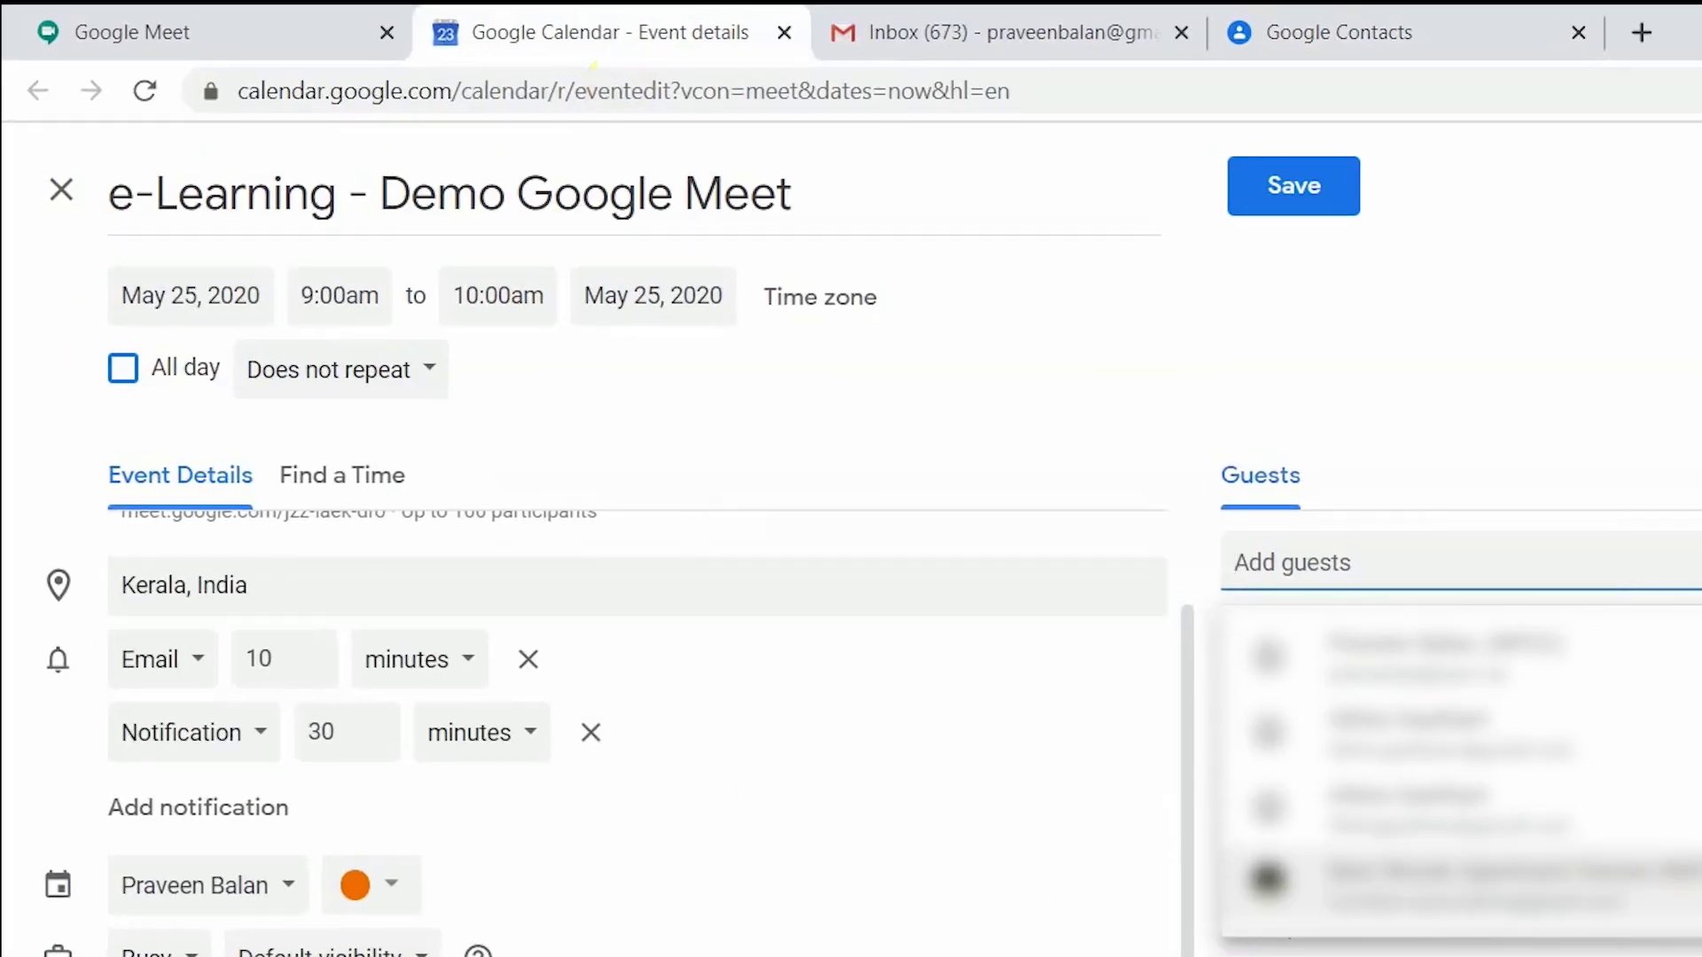
pyautogui.click(1305, 186)
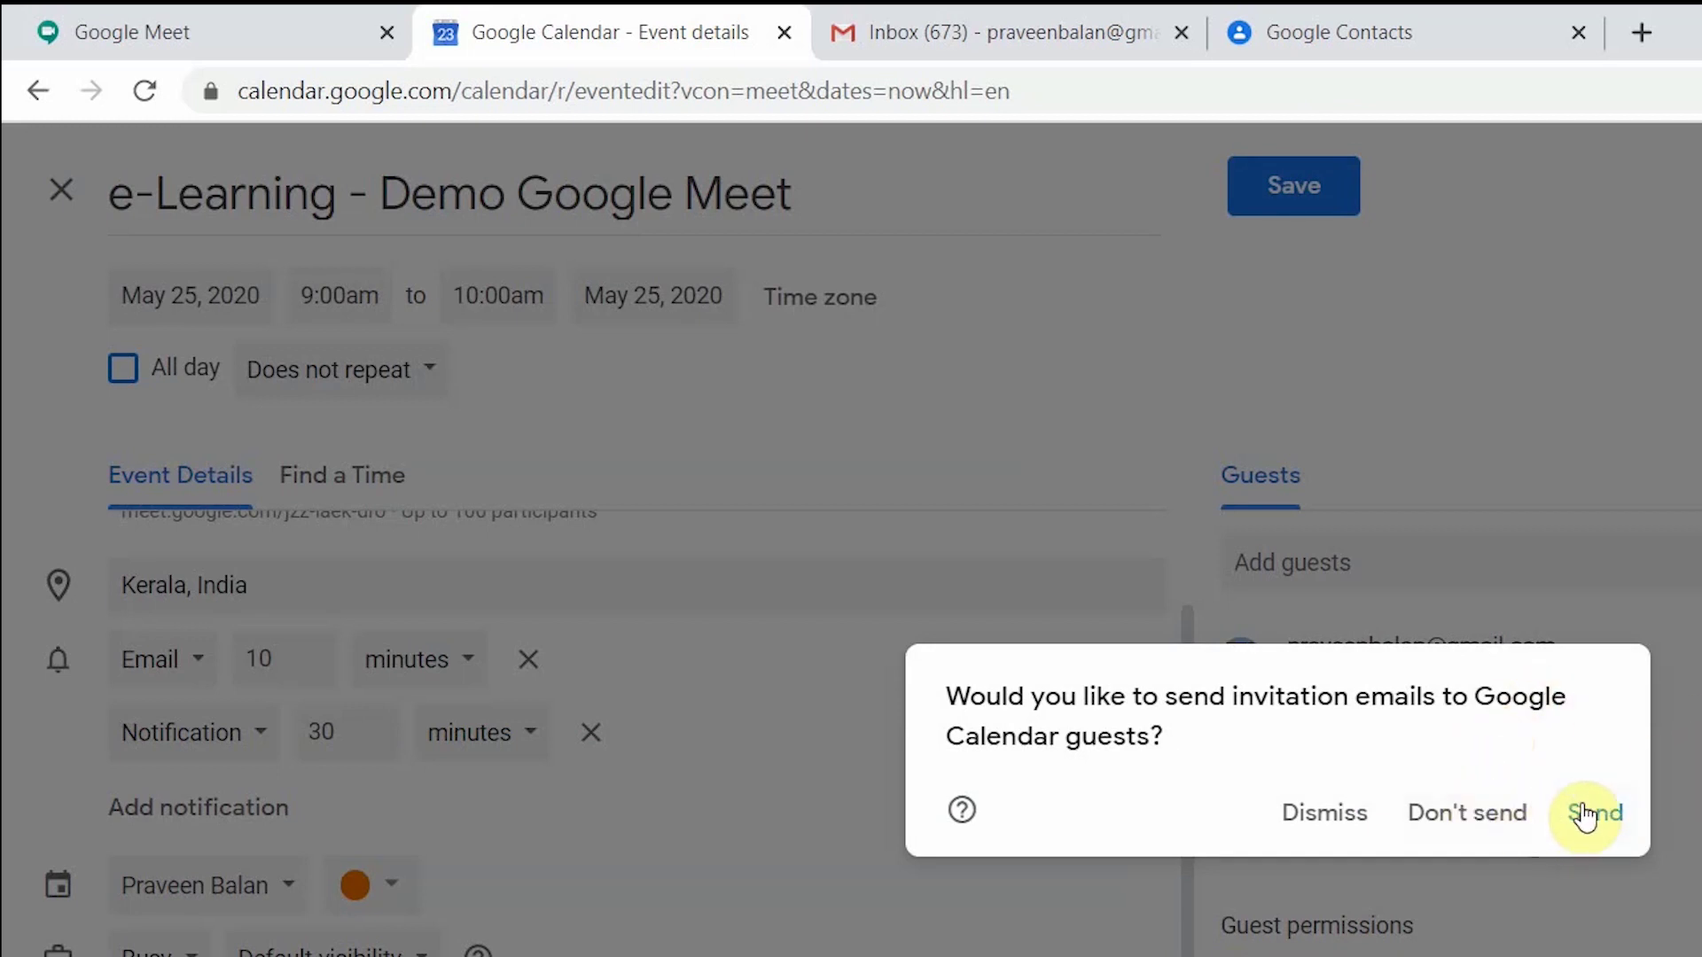
pyautogui.click(1623, 812)
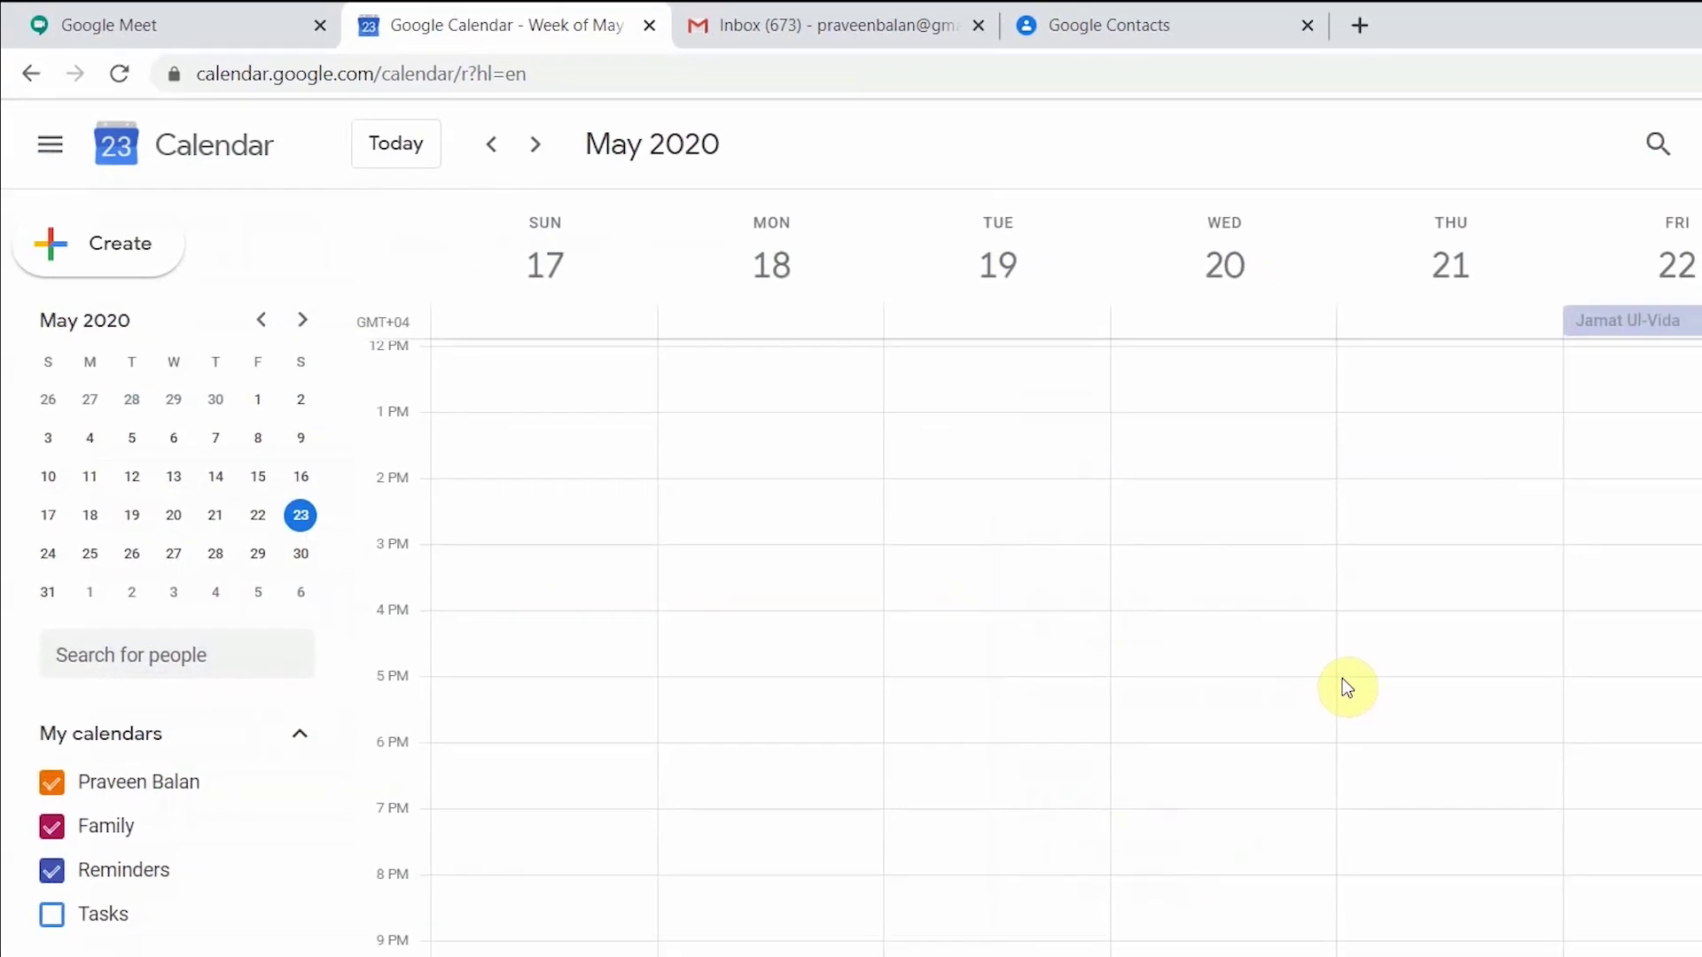
# Step: Reload Google Meet, then show the Calendar week of May 24–30 via the mini calendar
pyautogui.click(186, 34)
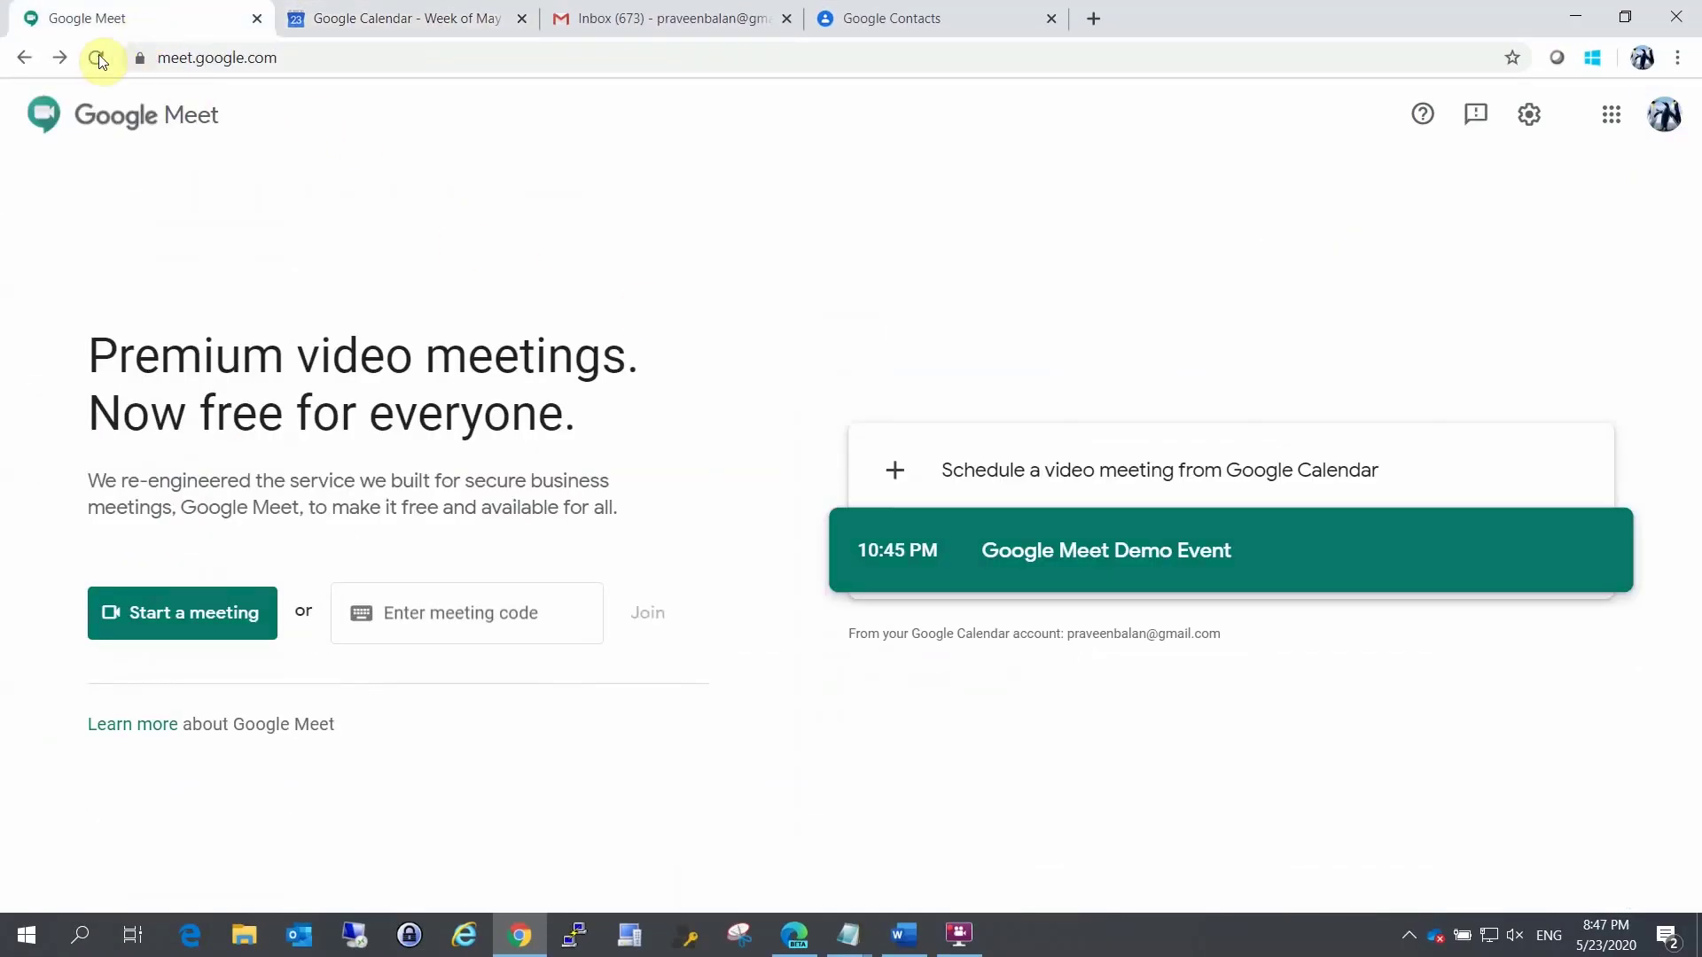
pyautogui.click(95, 57)
pyautogui.click(291, 15)
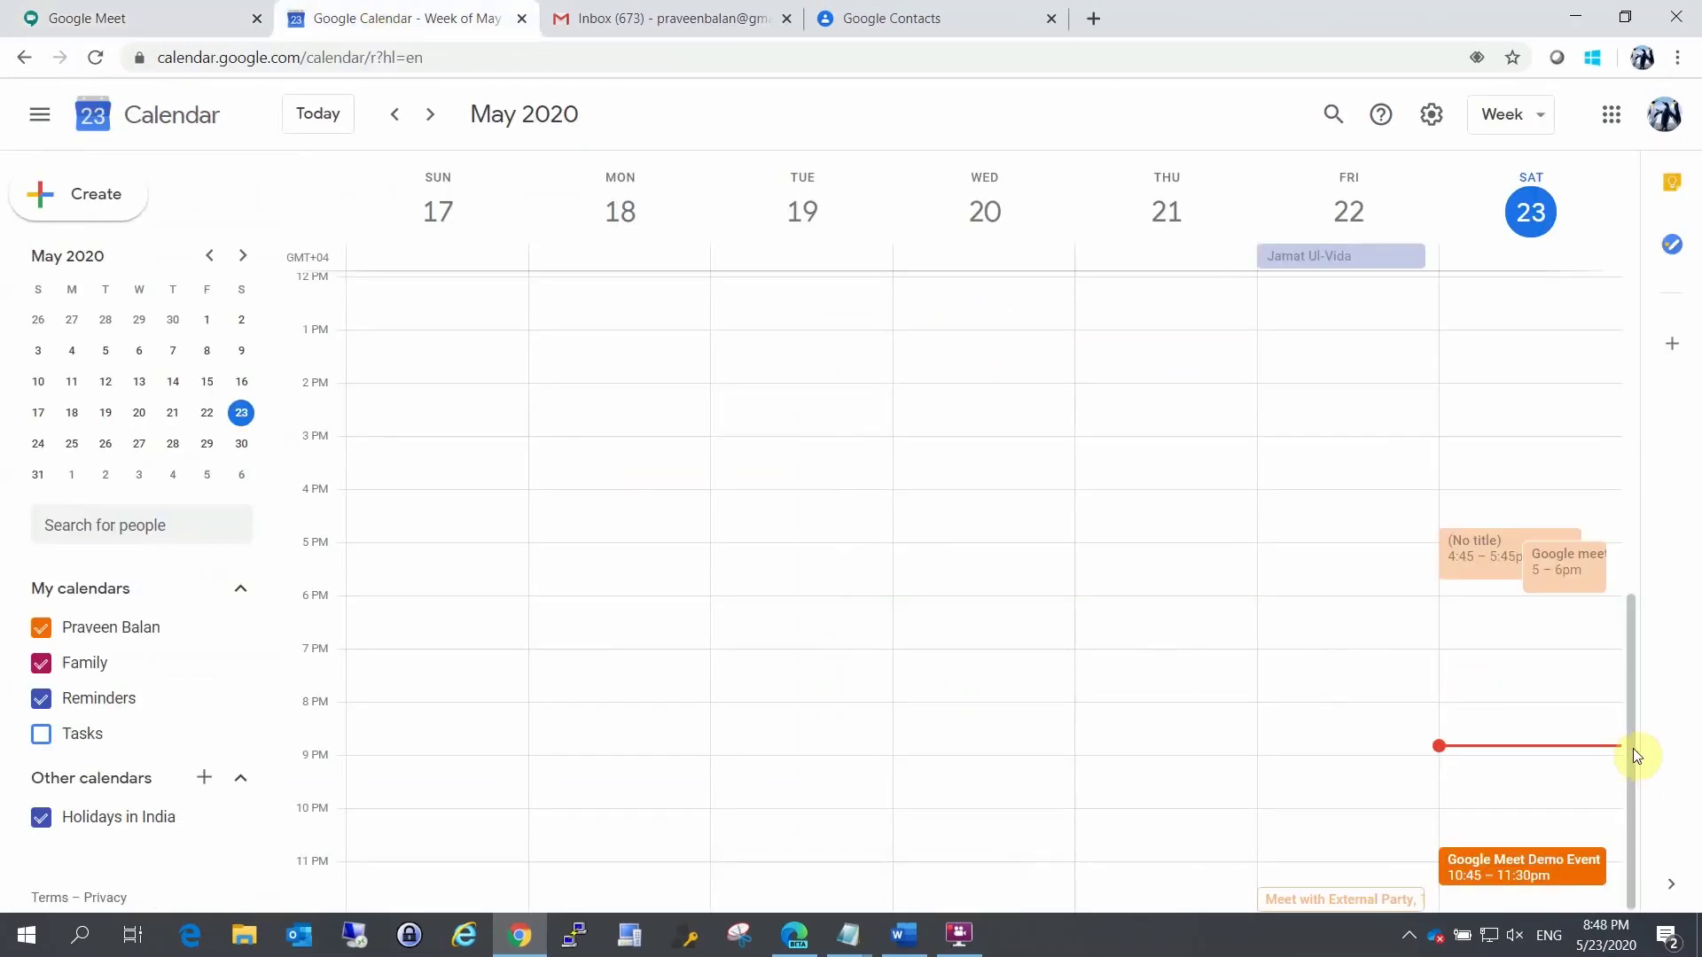
pyautogui.click(1632, 828)
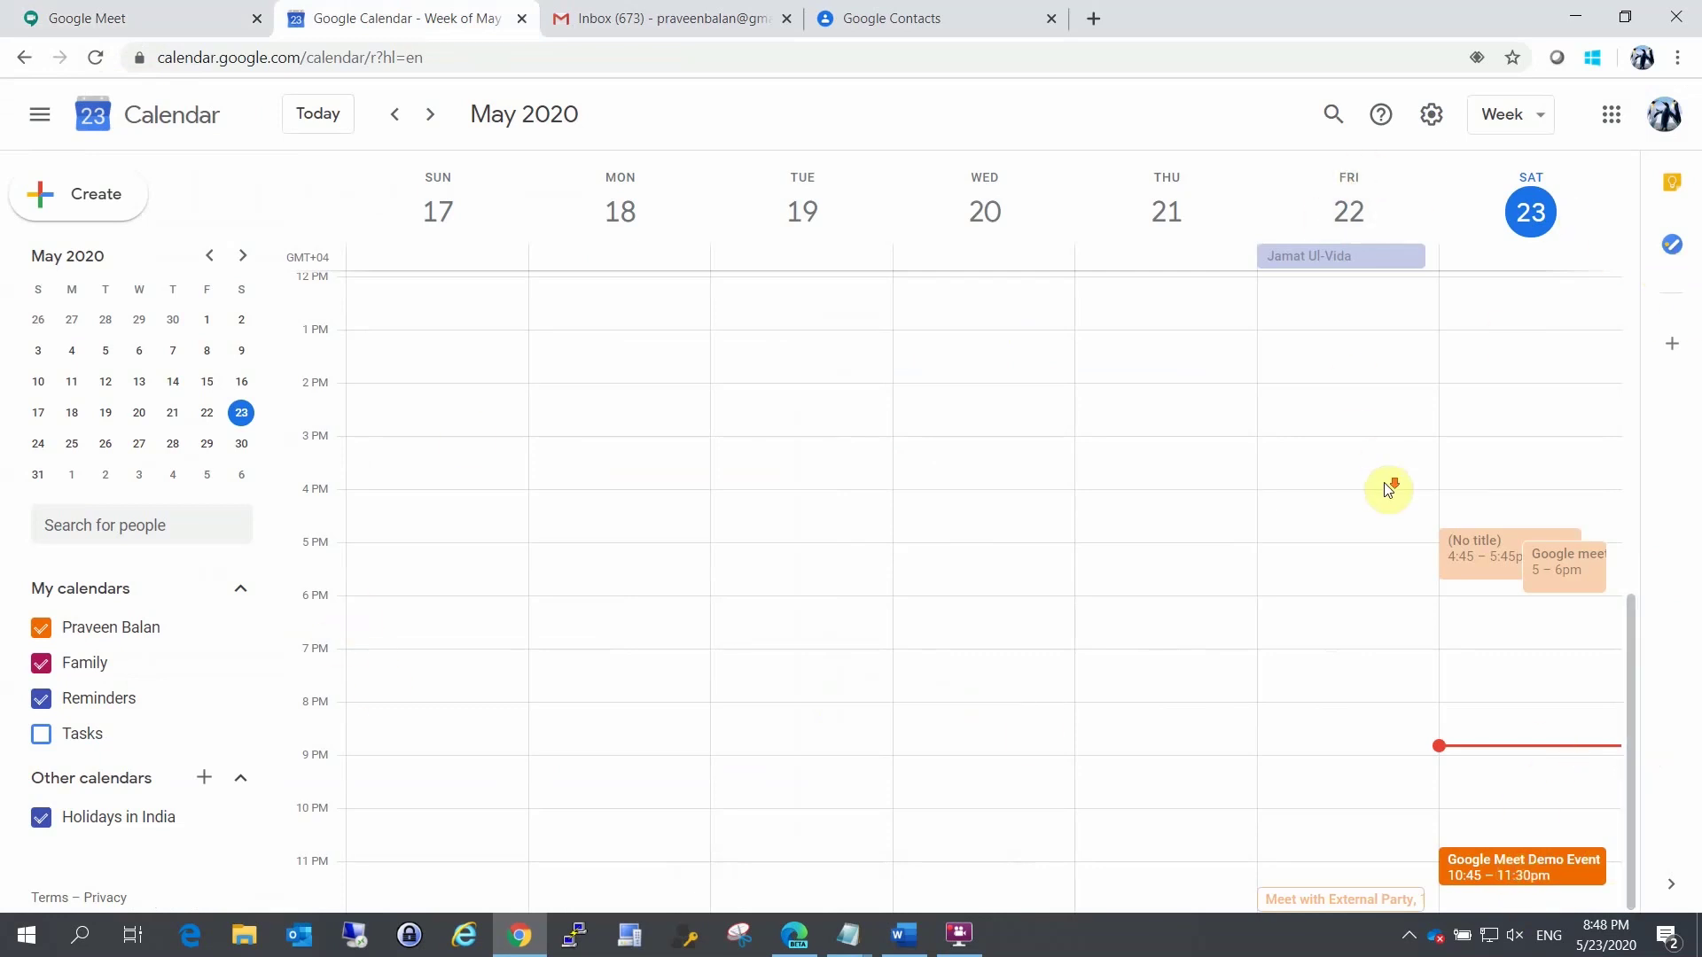
pyautogui.click(72, 444)
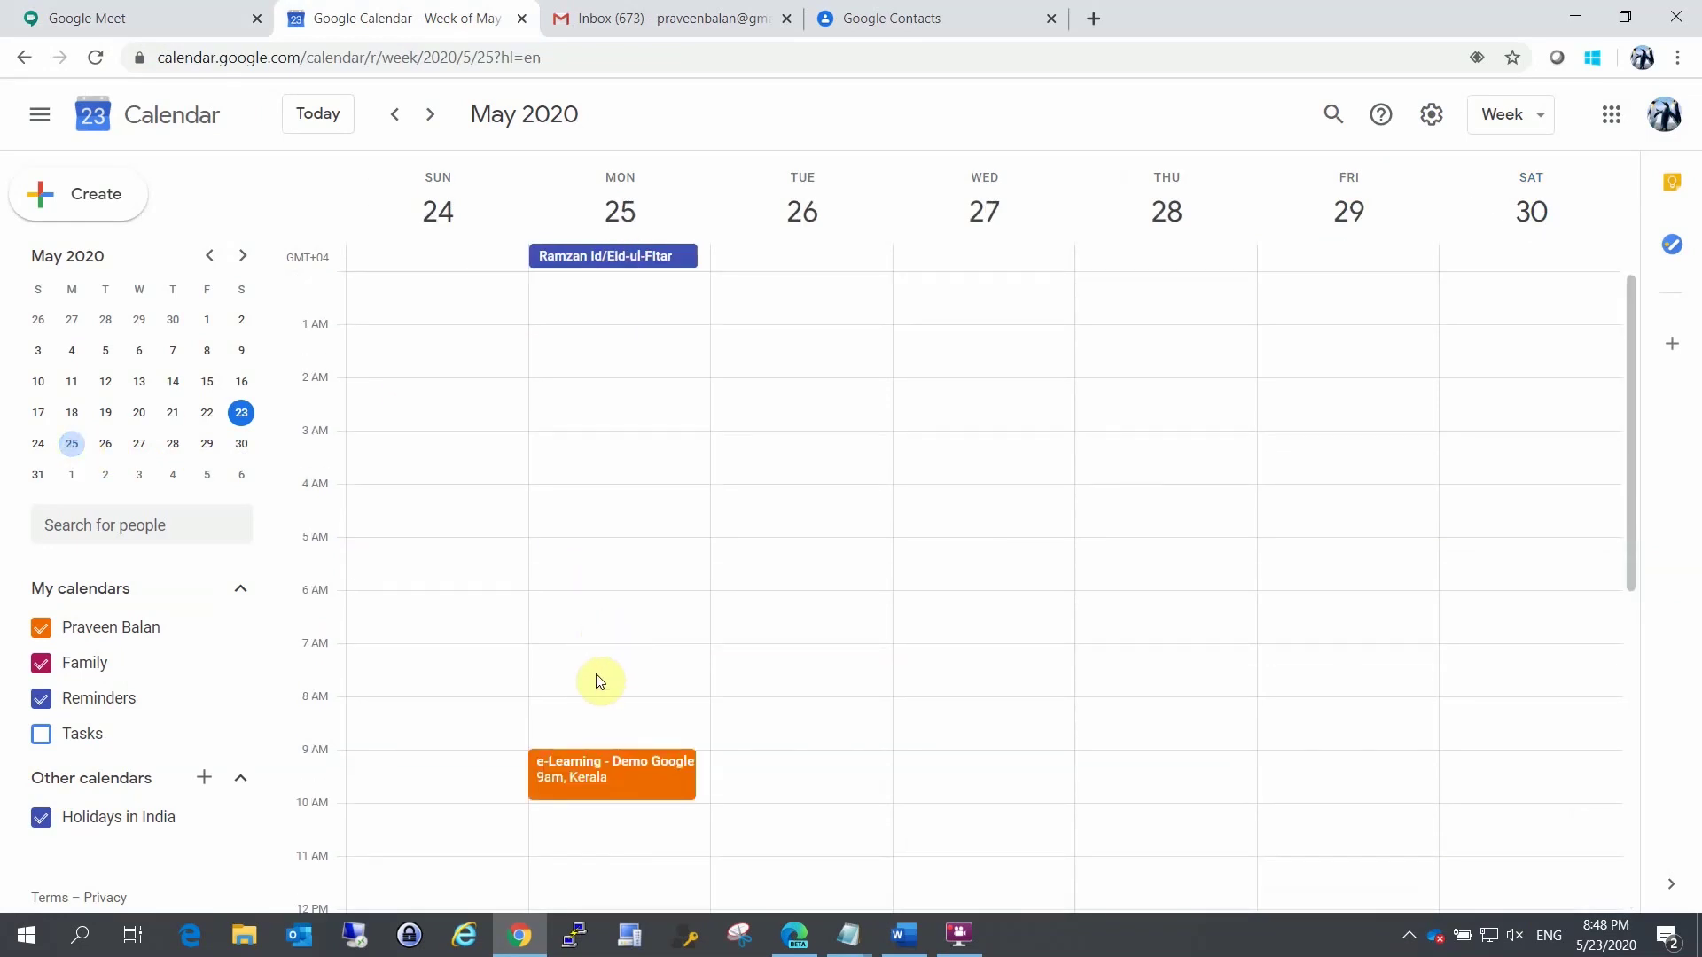
# Step: Reopen the e-Learning - Demo Google Meet event in edit mode
pyautogui.hotkey('ctrl', 'l')
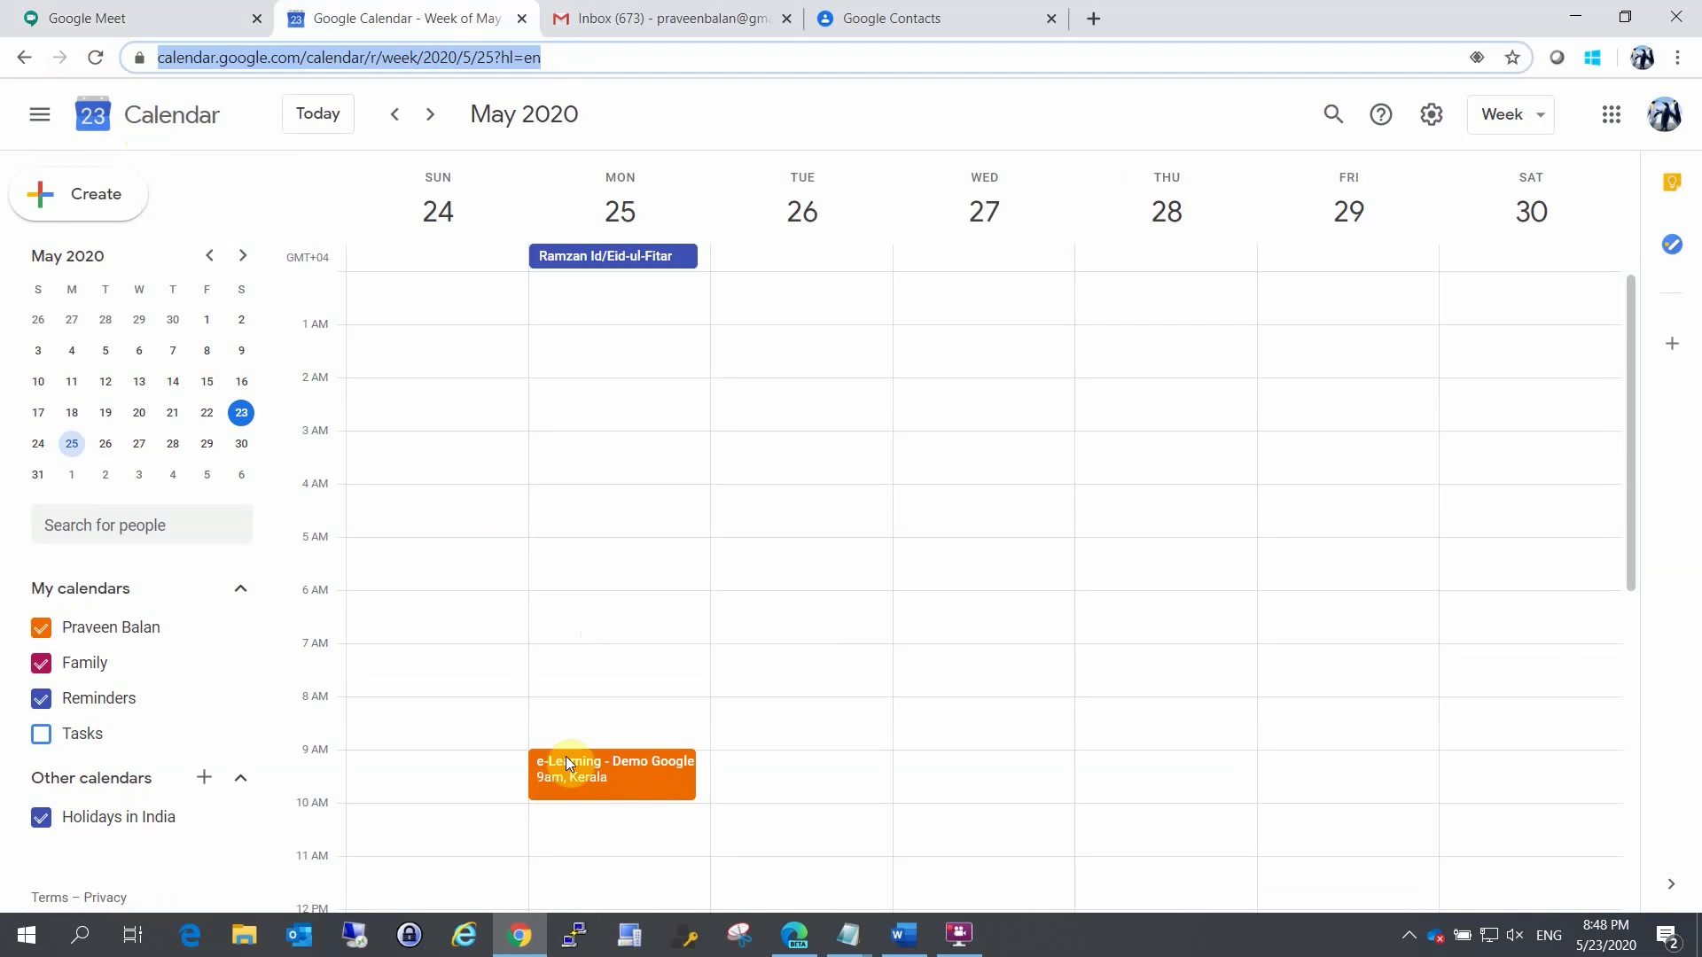
pyautogui.click(575, 780)
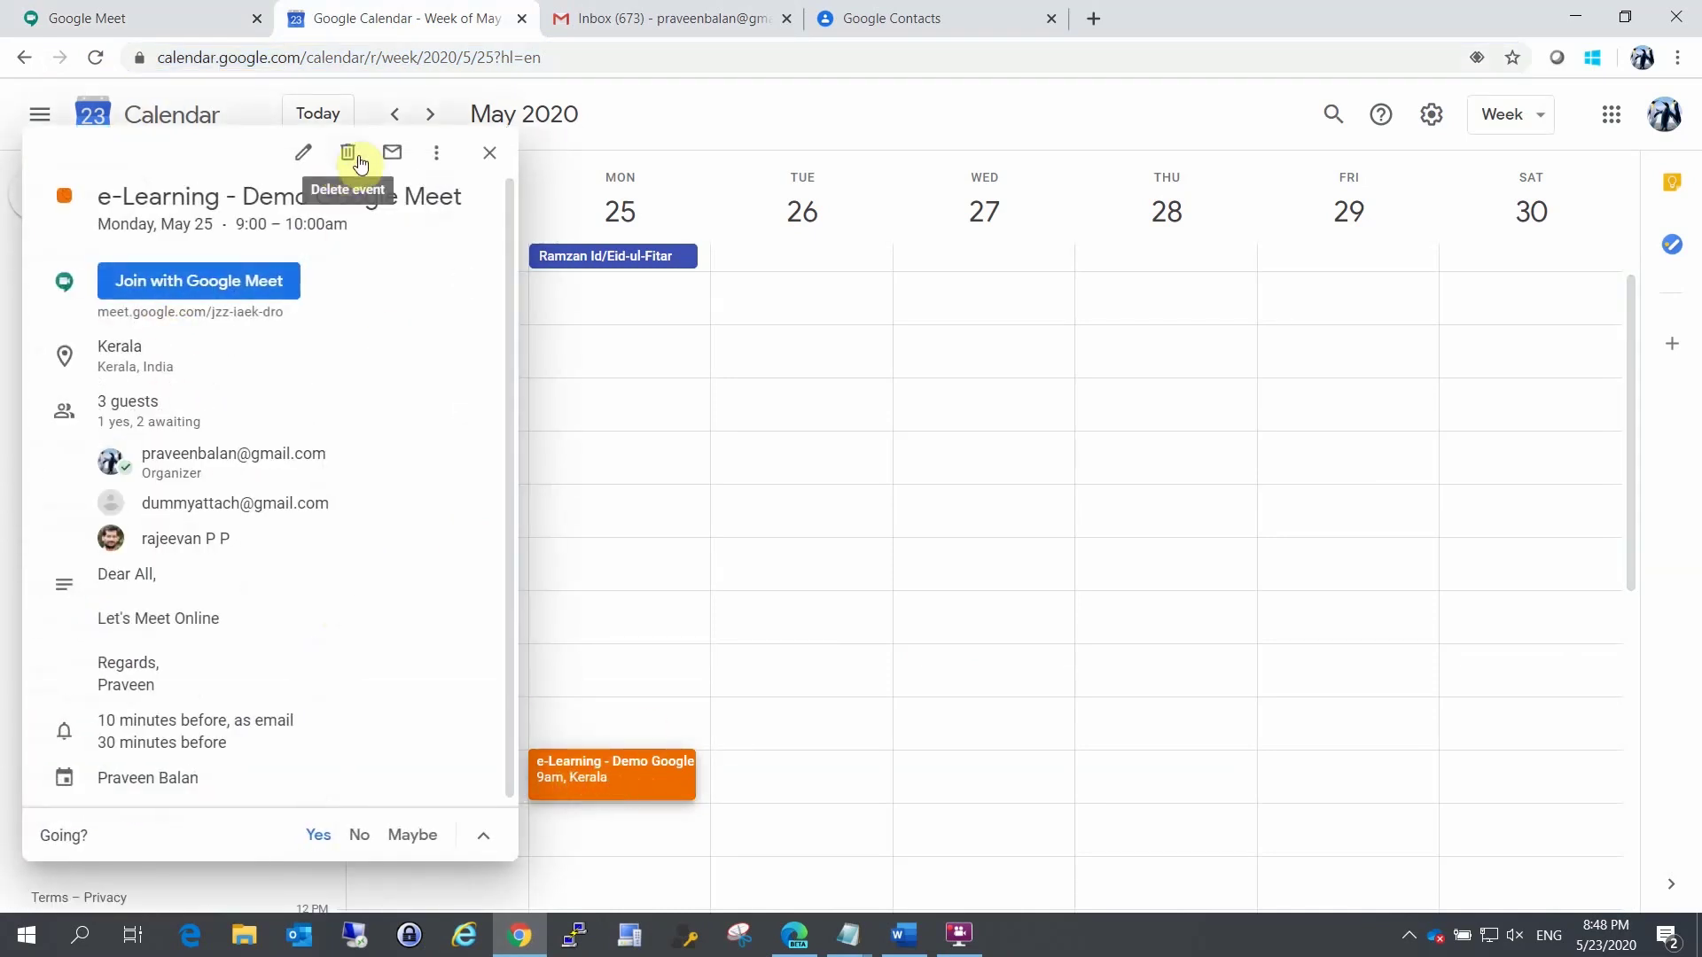
pyautogui.click(310, 153)
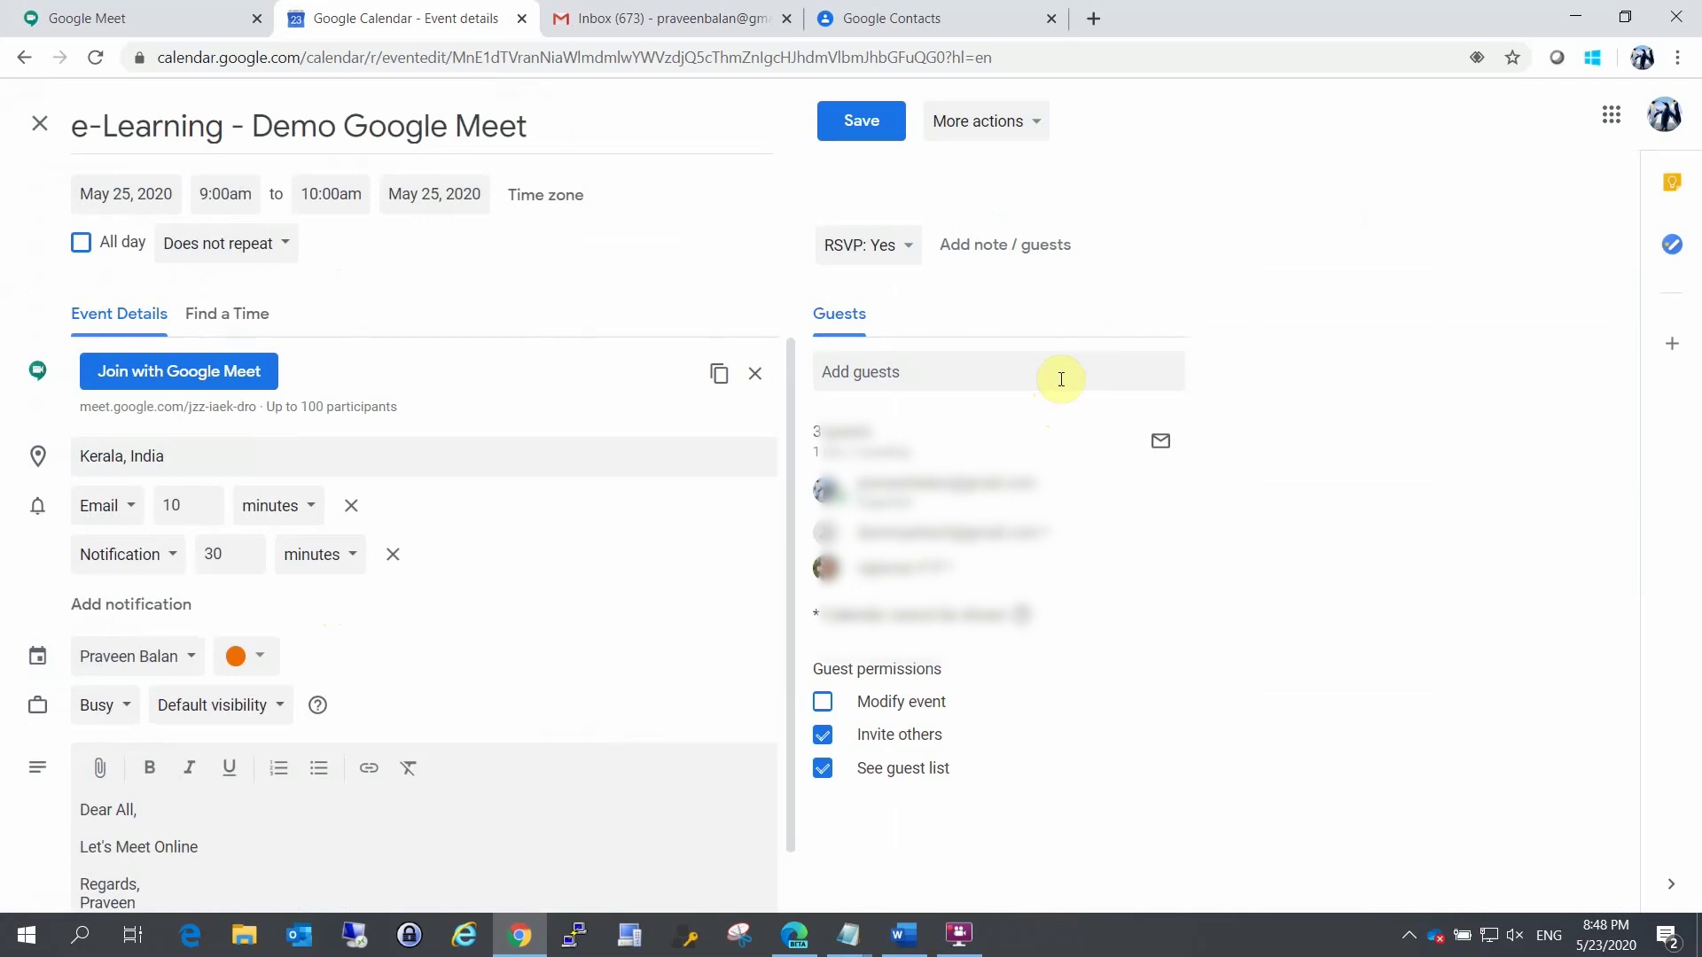
# Step: Search Add guests for a label, ending with 'Fami' typed
pyautogui.click(941, 376)
pyautogui.write('Cl')
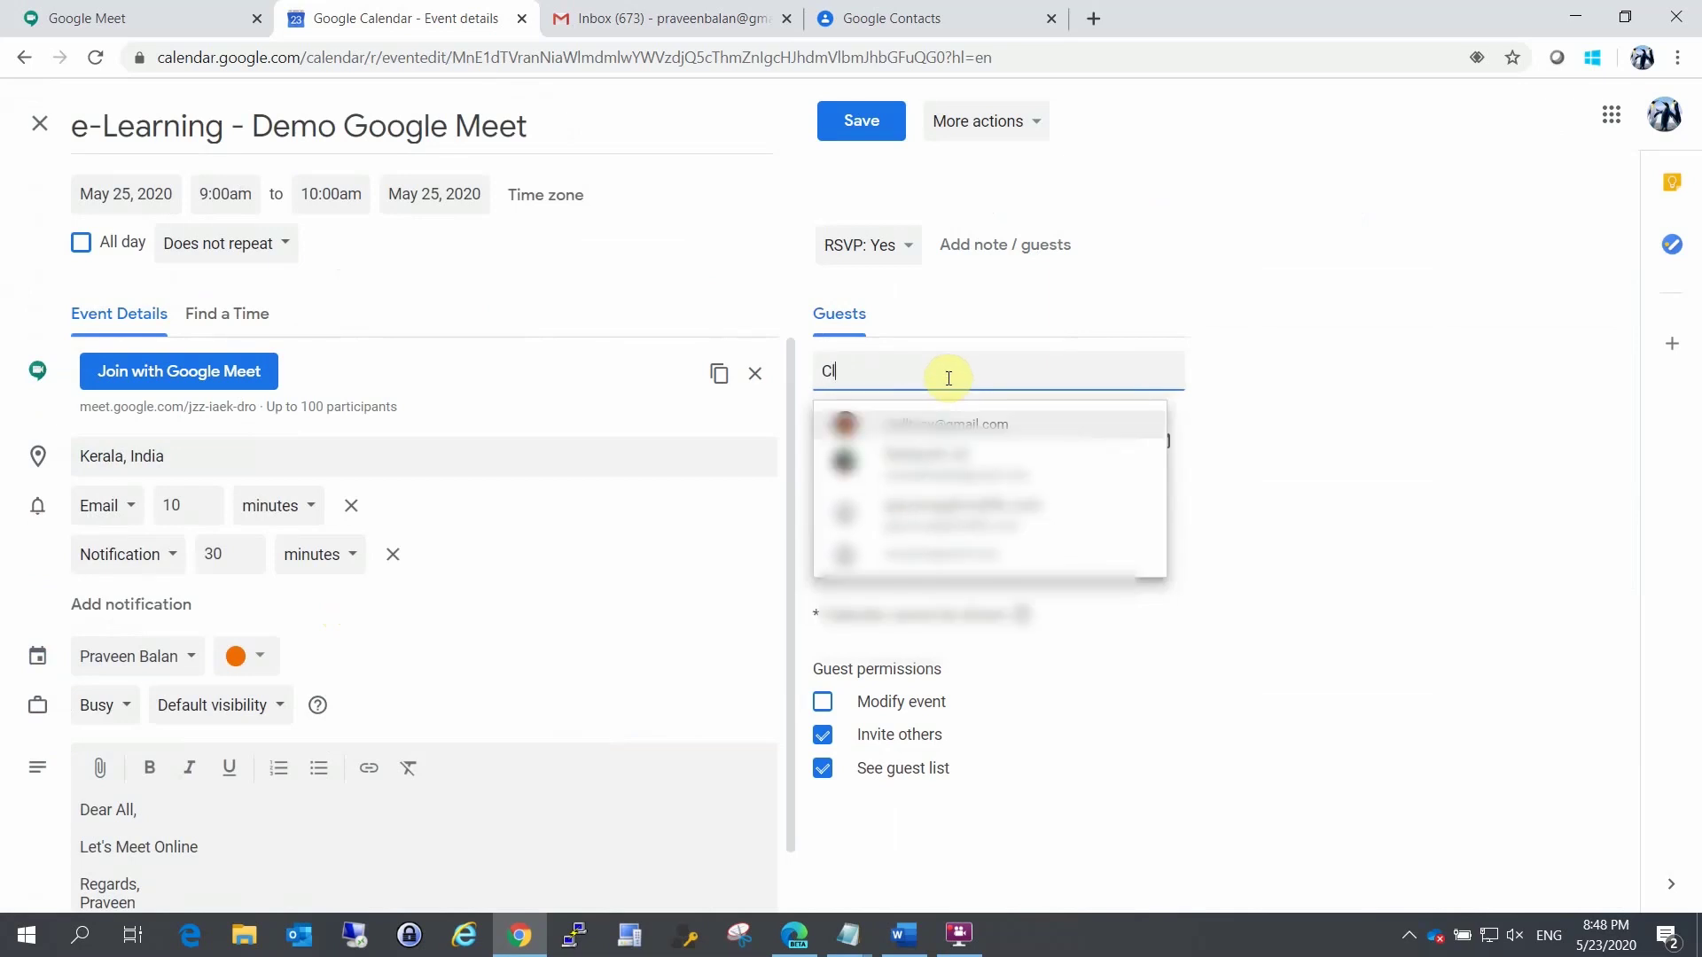
pyautogui.press('BackSpace')
pyautogui.press('BackSpace')
pyautogui.write('Class')
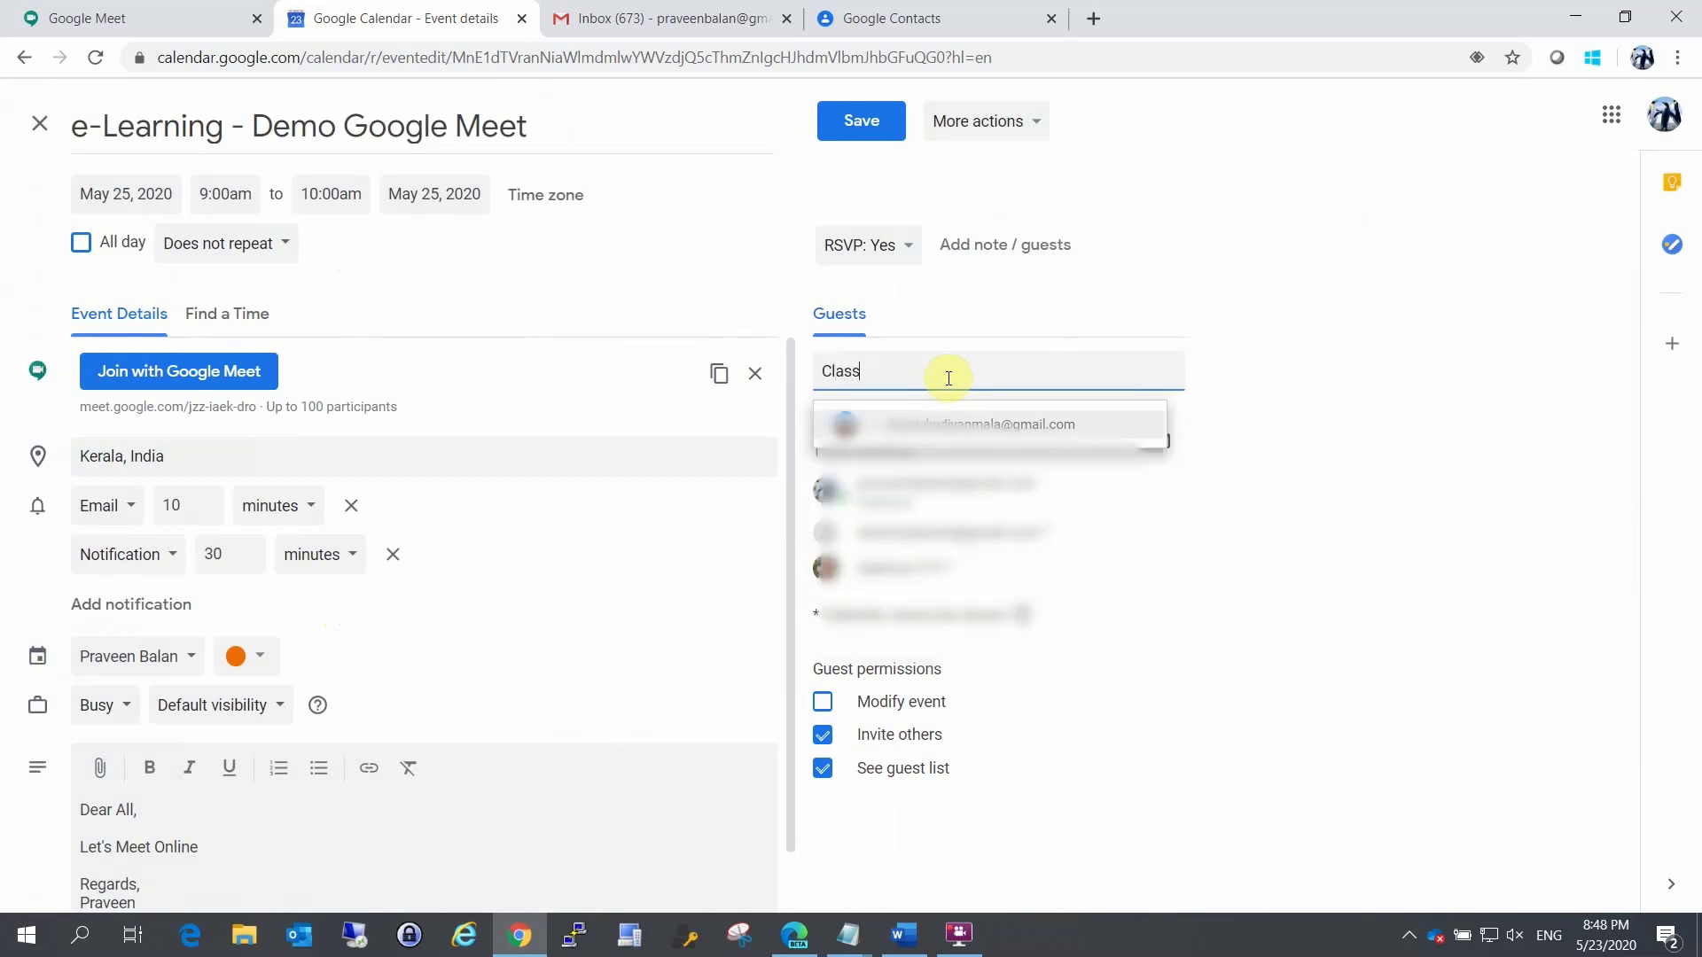
pyautogui.press('BackSpace')
pyautogui.press('BackSpace')
pyautogui.press('BackSpace')
pyautogui.press('BackSpace')
pyautogui.press('BackSpace')
pyautogui.click(948, 379)
pyautogui.write('Fami')
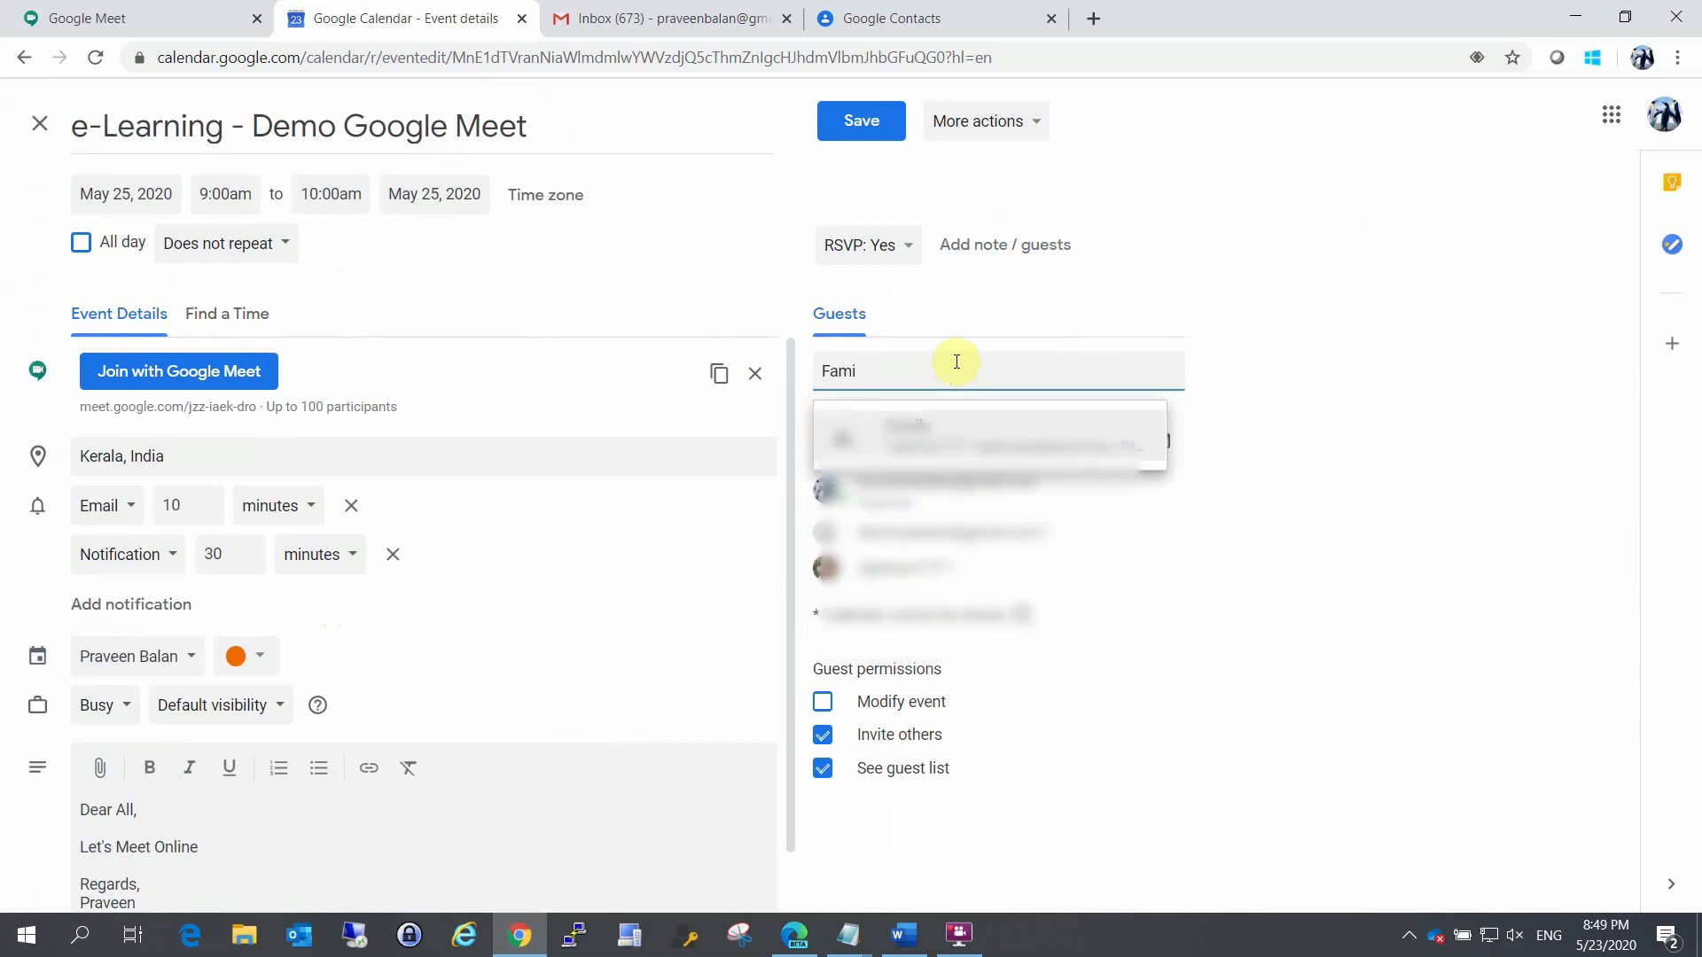